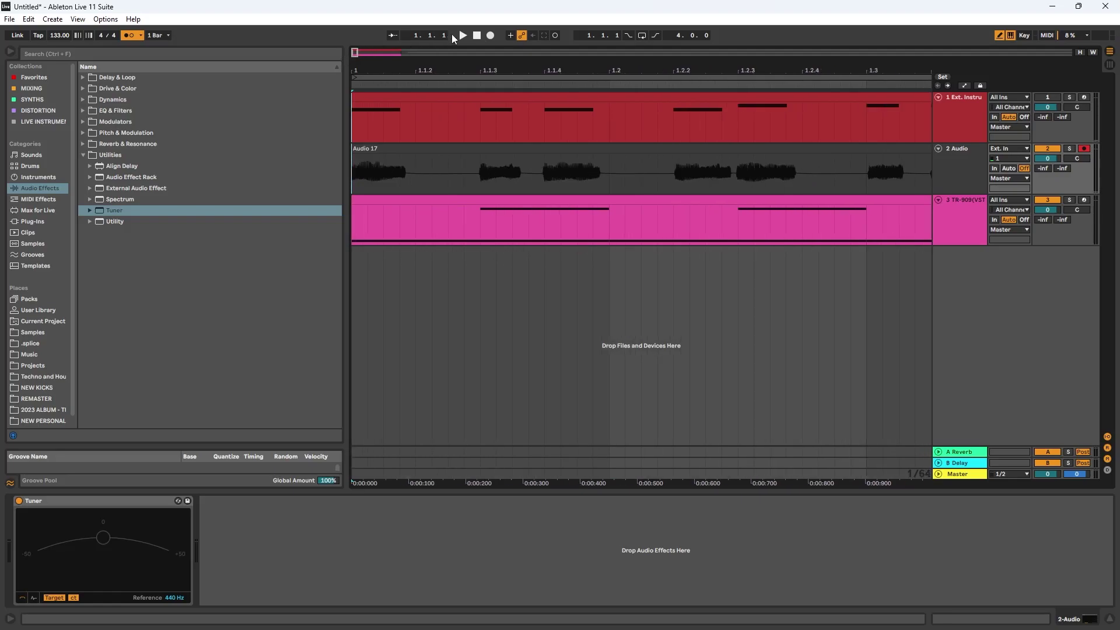
Play back the arrangement, stop it and zoom in around bar 4.2 to examine the recorded audio's timing against the MIDI notes
click(393, 35)
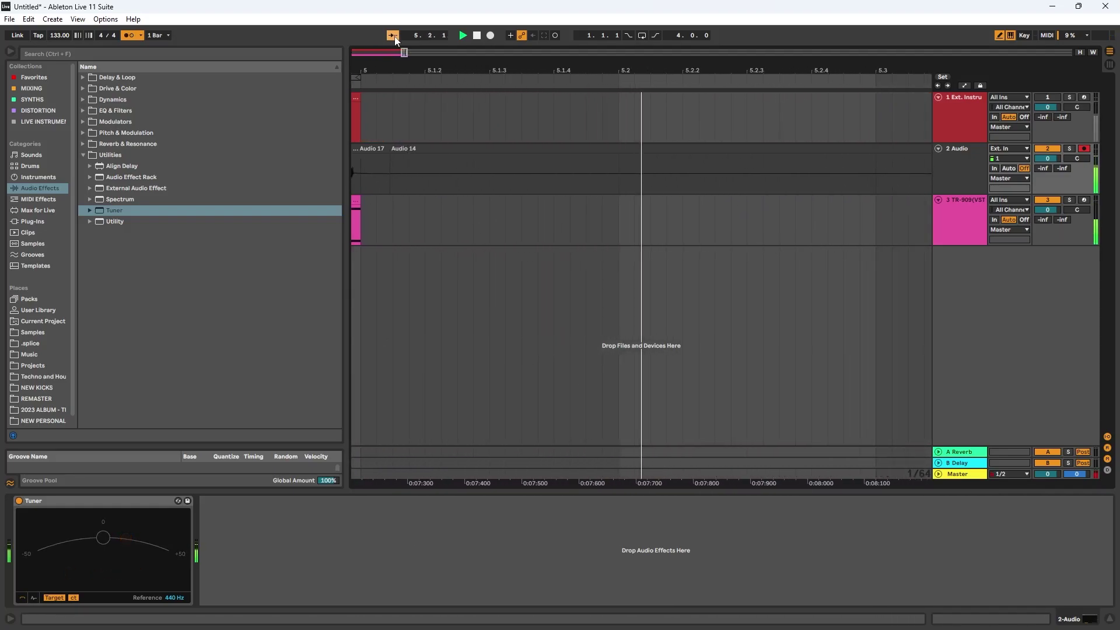
click(476, 35)
drag(405, 54, 603, 190)
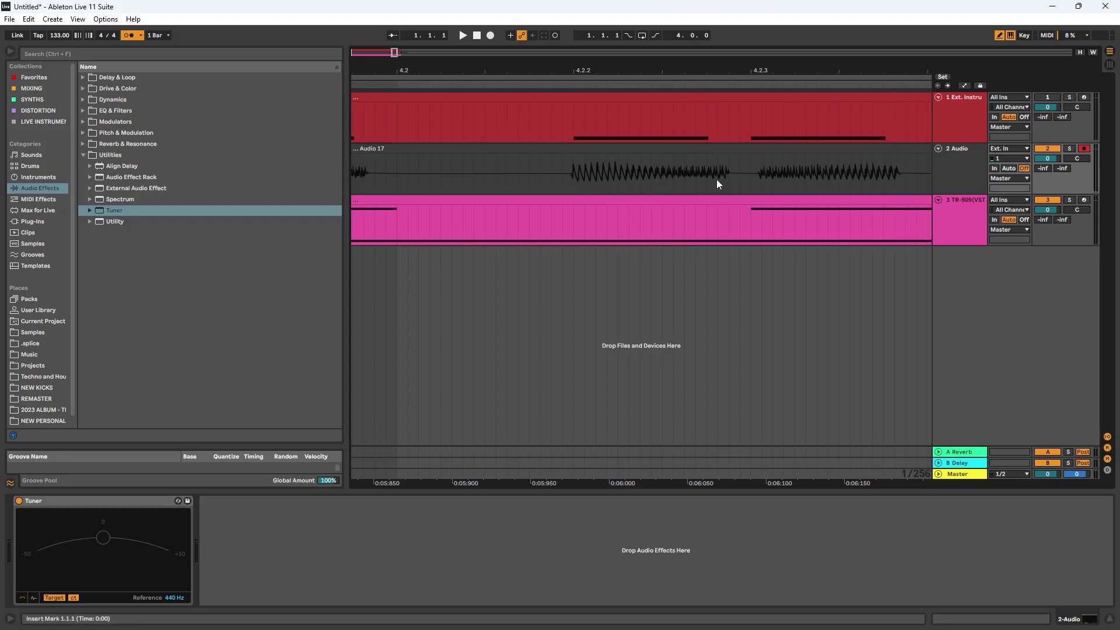
mouse_move(394, 53)
mouse_down()
mouse_move(361, 56)
mouse_move(390, 55)
mouse_up()
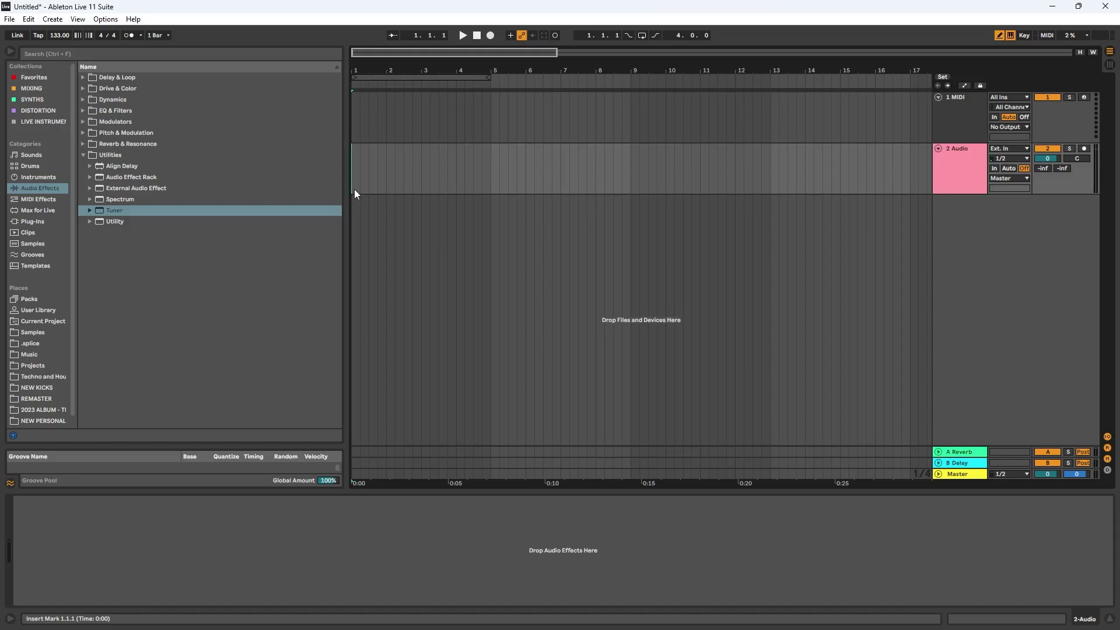
Open the audio preferences
click(106, 20)
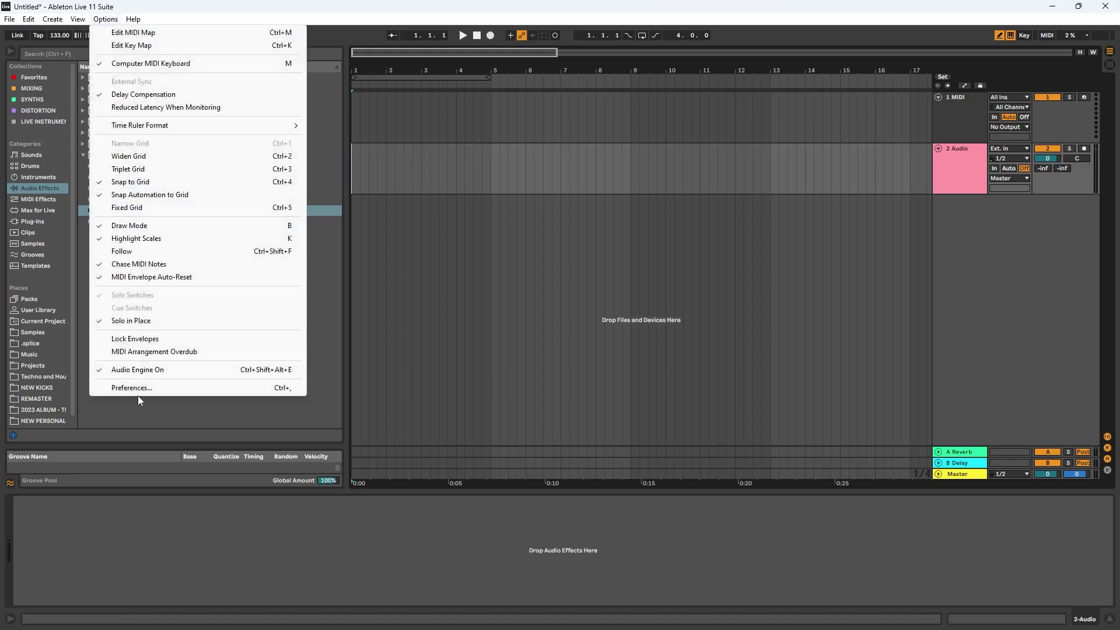
click(132, 387)
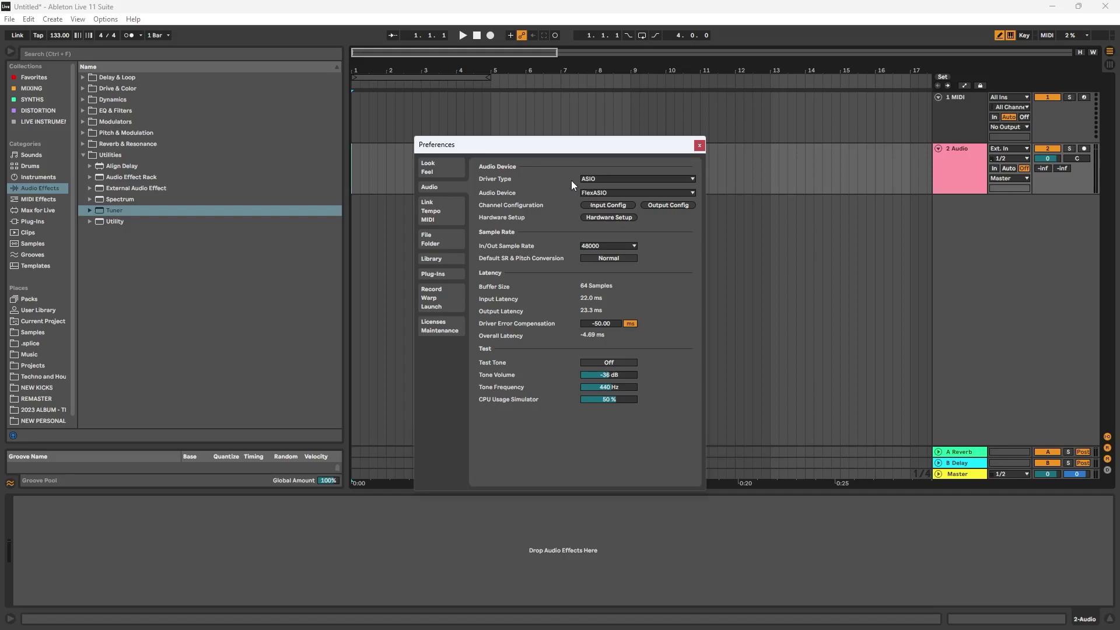
Switch the audio driver type to MME/DirectX and return it to ASIO
click(588, 177)
click(593, 196)
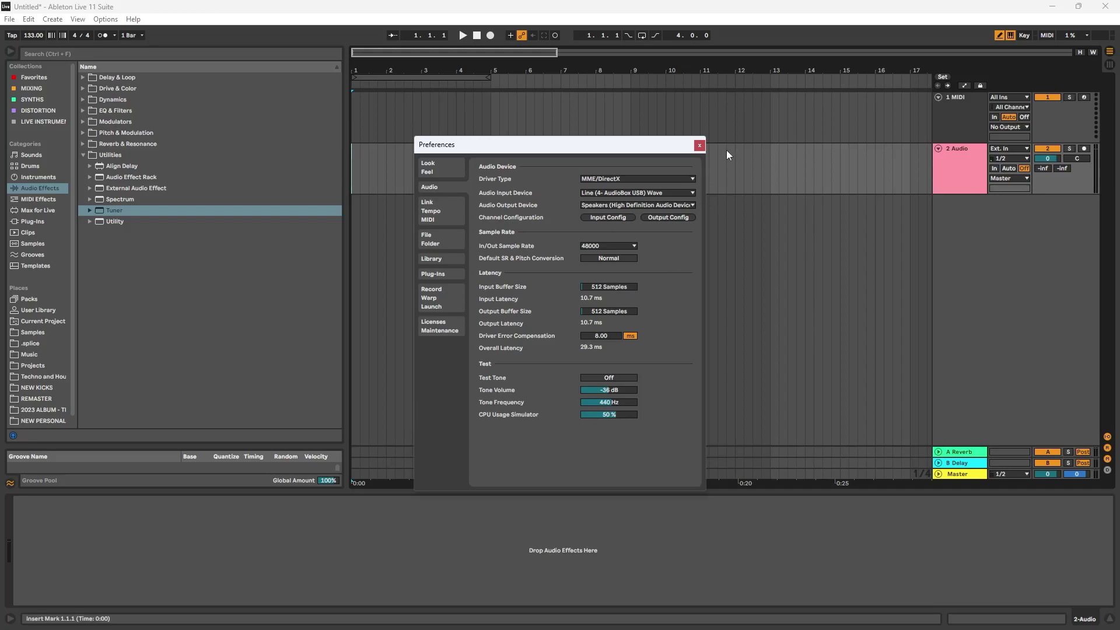
click(588, 180)
click(595, 205)
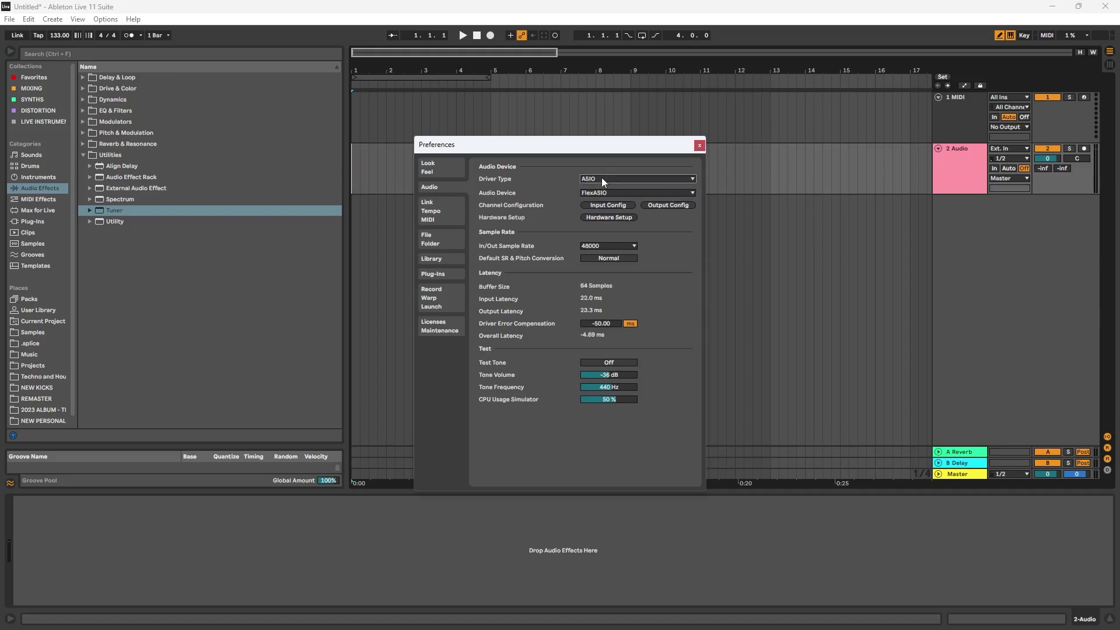
Examine the ASIO drivers offered as audio devices
click(600, 189)
click(598, 192)
click(601, 192)
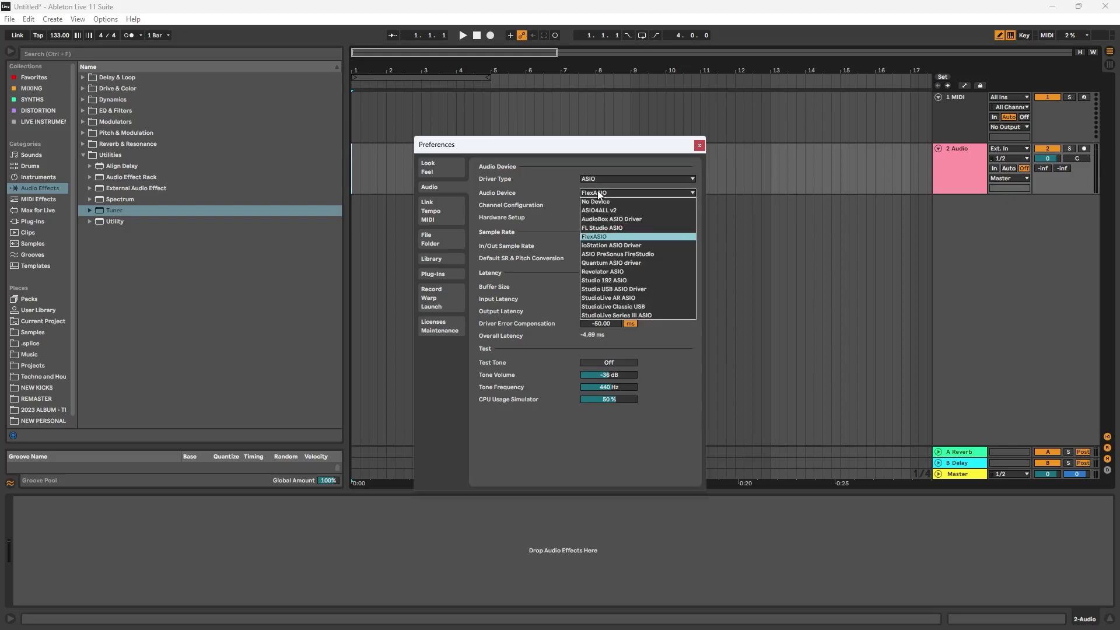
click(598, 191)
click(598, 192)
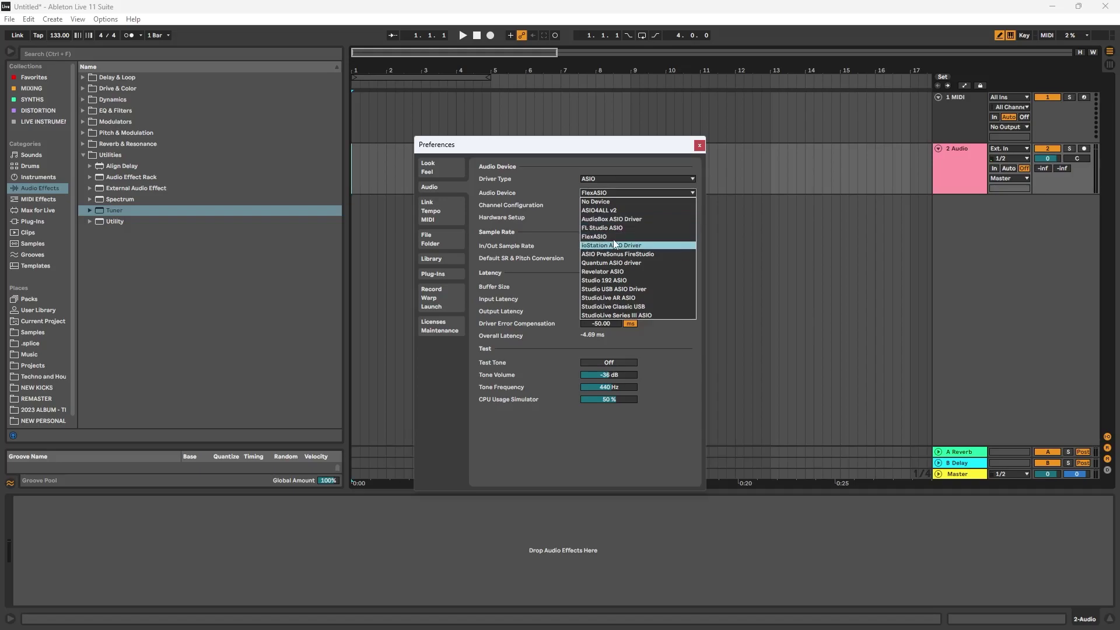
click(604, 192)
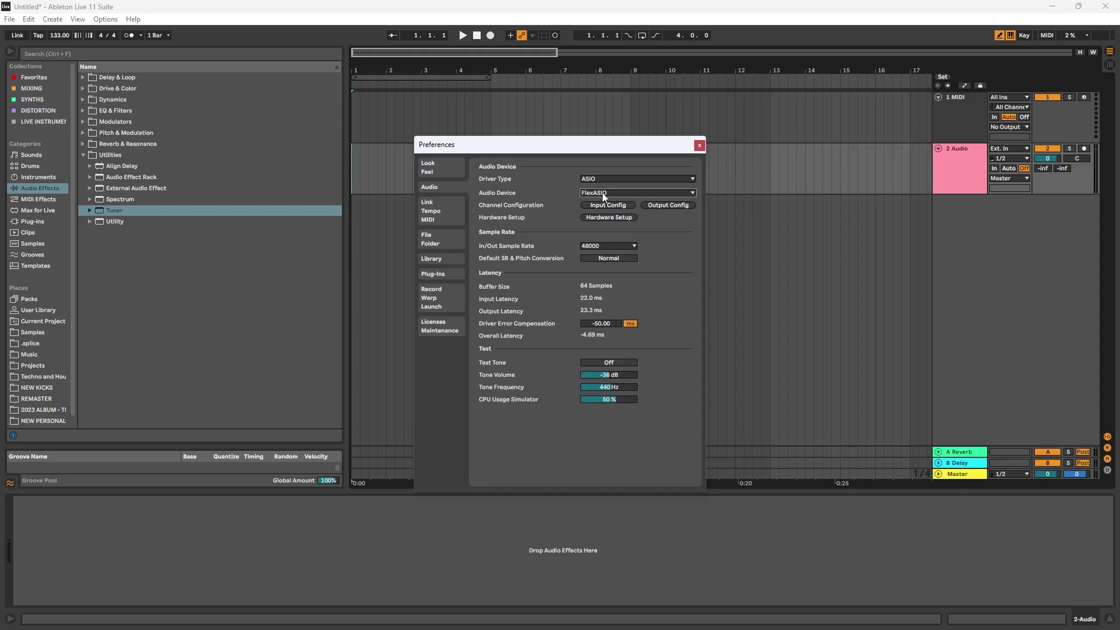
click(599, 192)
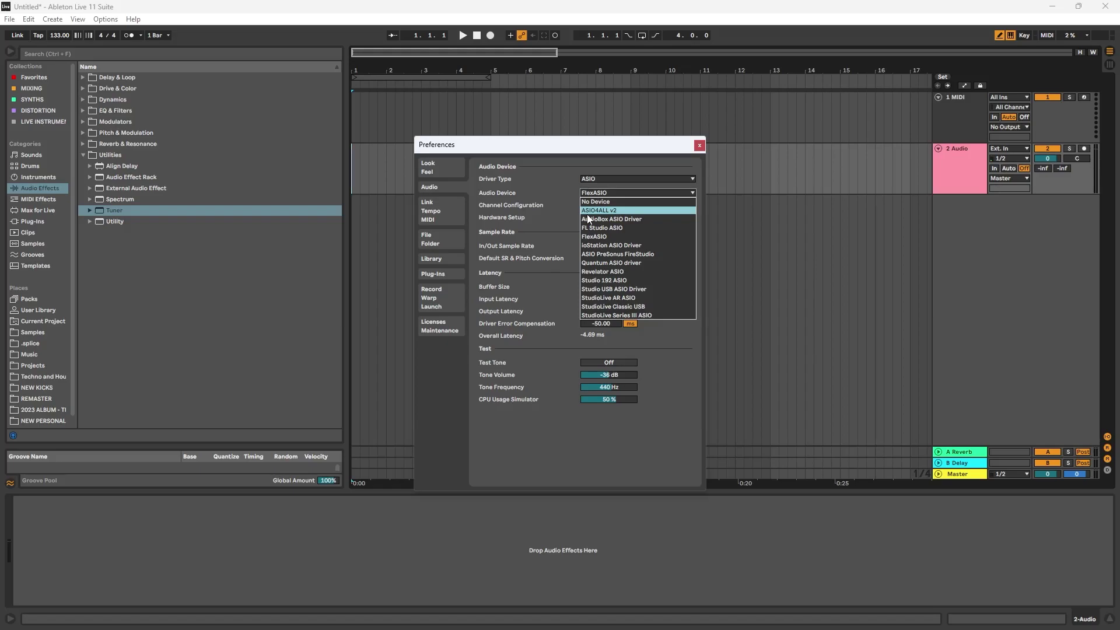
click(594, 193)
click(594, 192)
click(596, 193)
click(596, 193)
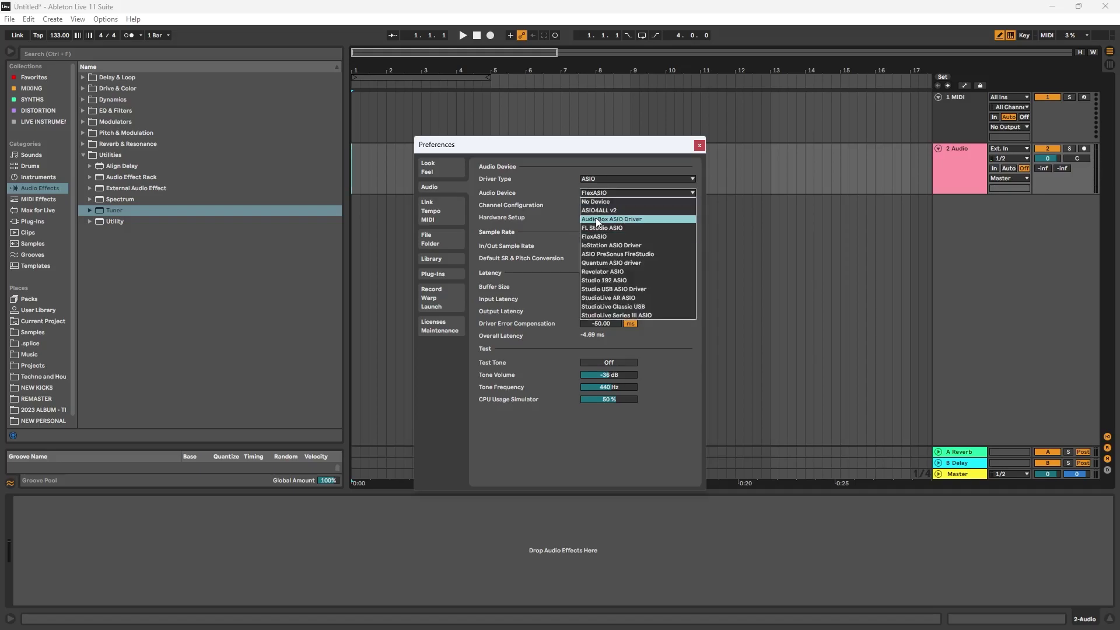
click(597, 192)
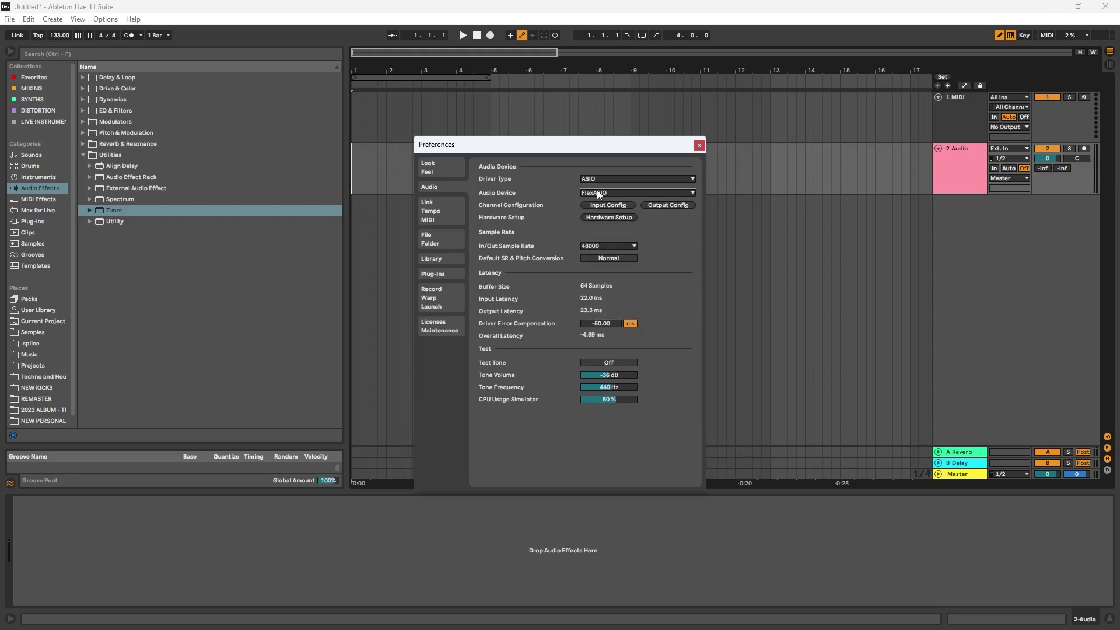
Choose FlexASIO as the audio device
click(595, 193)
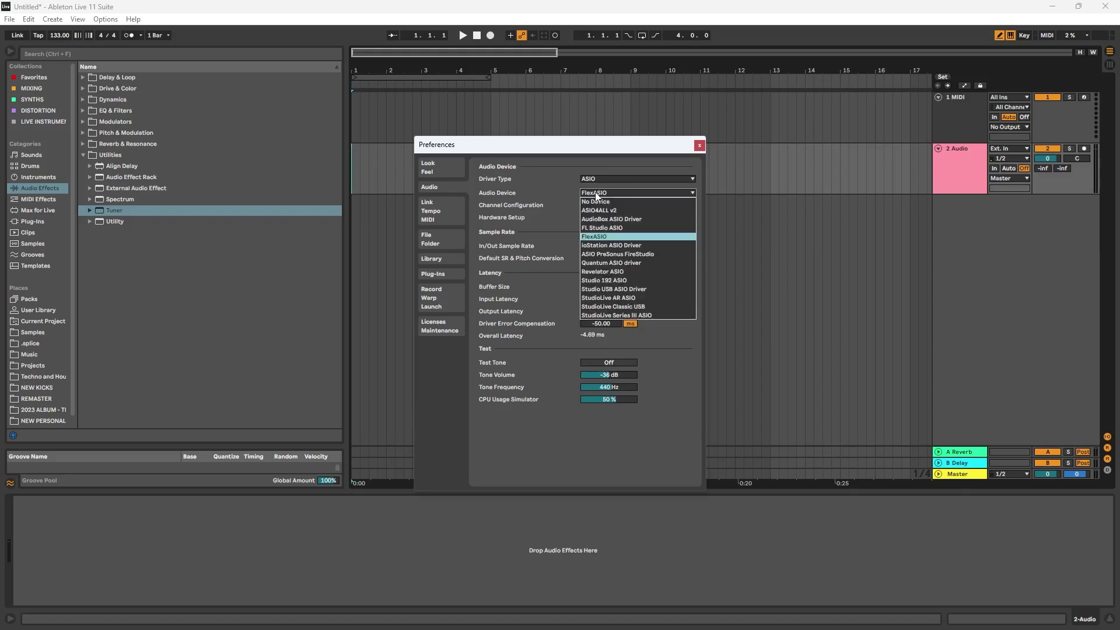
click(591, 236)
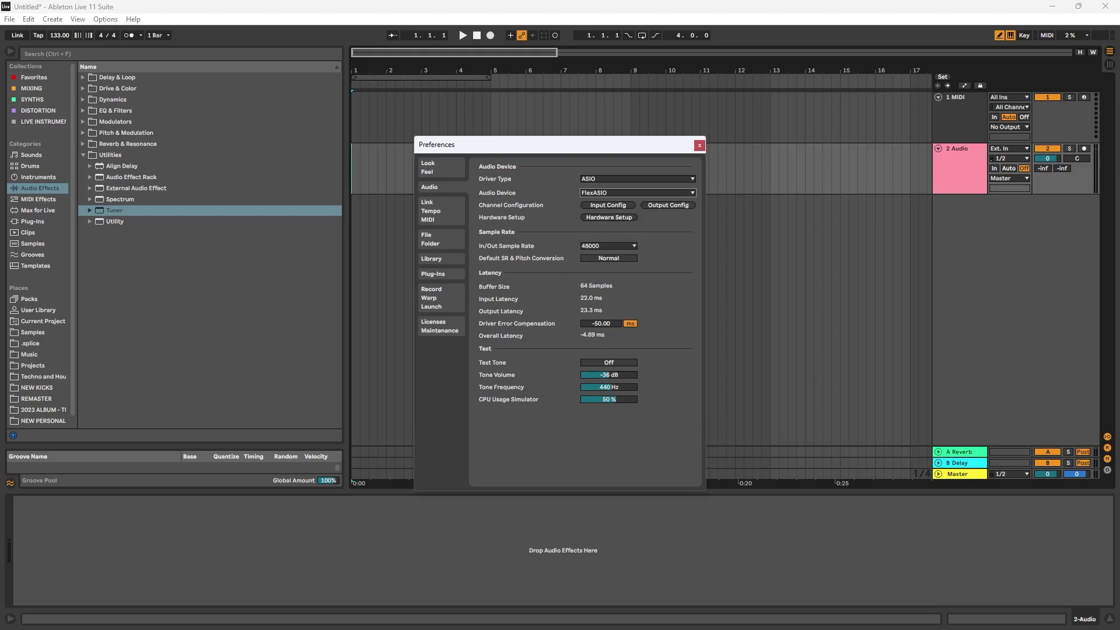
Switch to the Chrome browser, search for "flex asio" and open the FlexASIO GitHub repository
mouse_move(460, 622)
click(368, 616)
text(google)
key(Return)
click(235, 37)
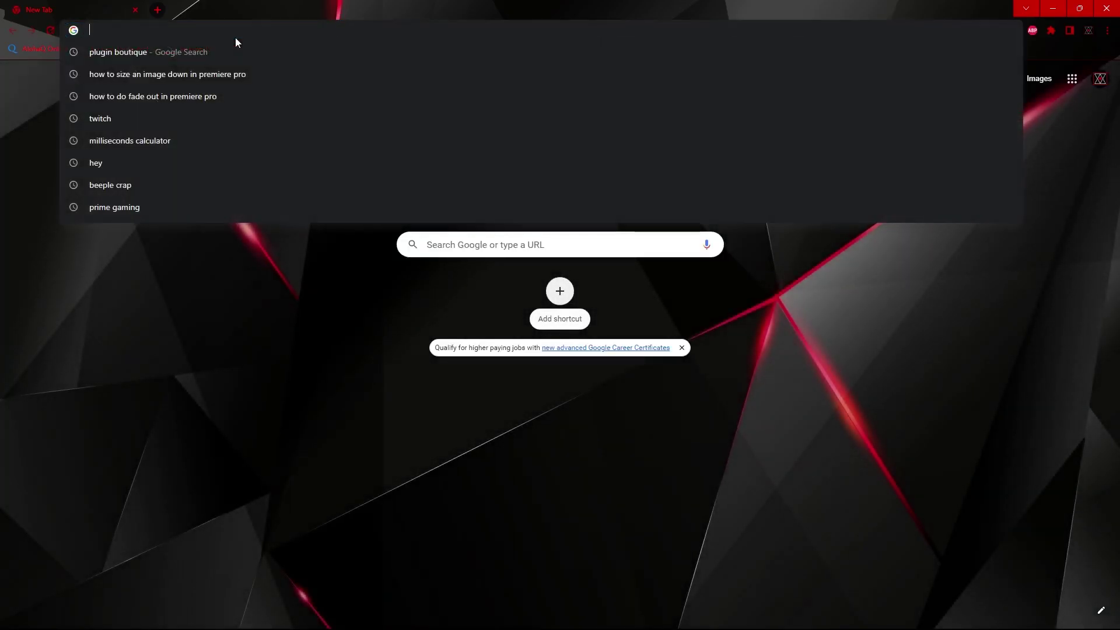
text(flex asio)
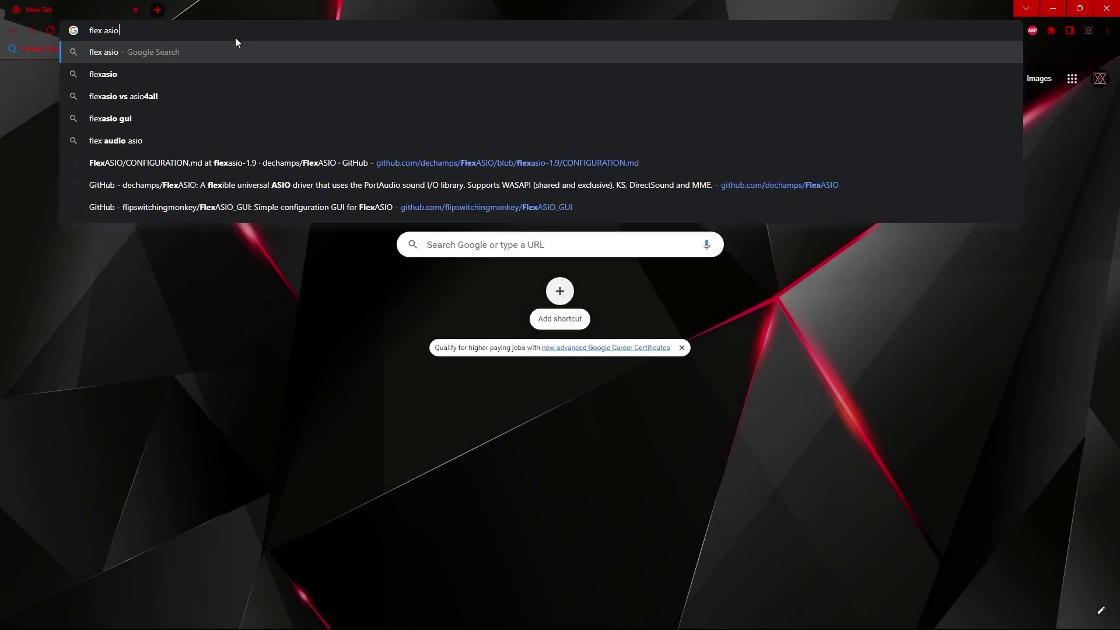
key(Return)
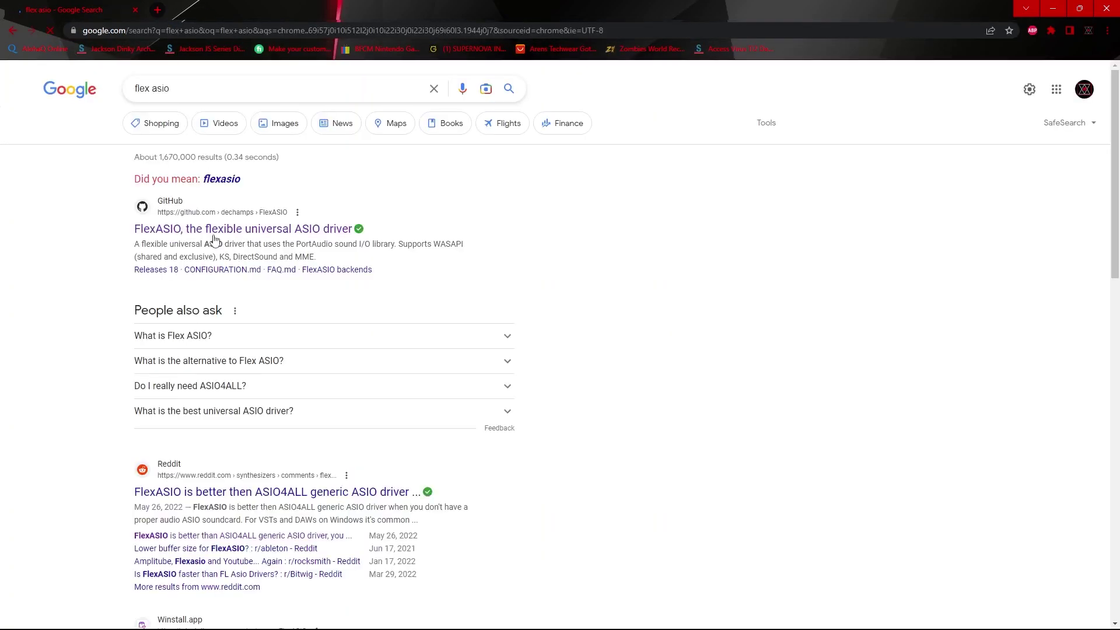
click(227, 231)
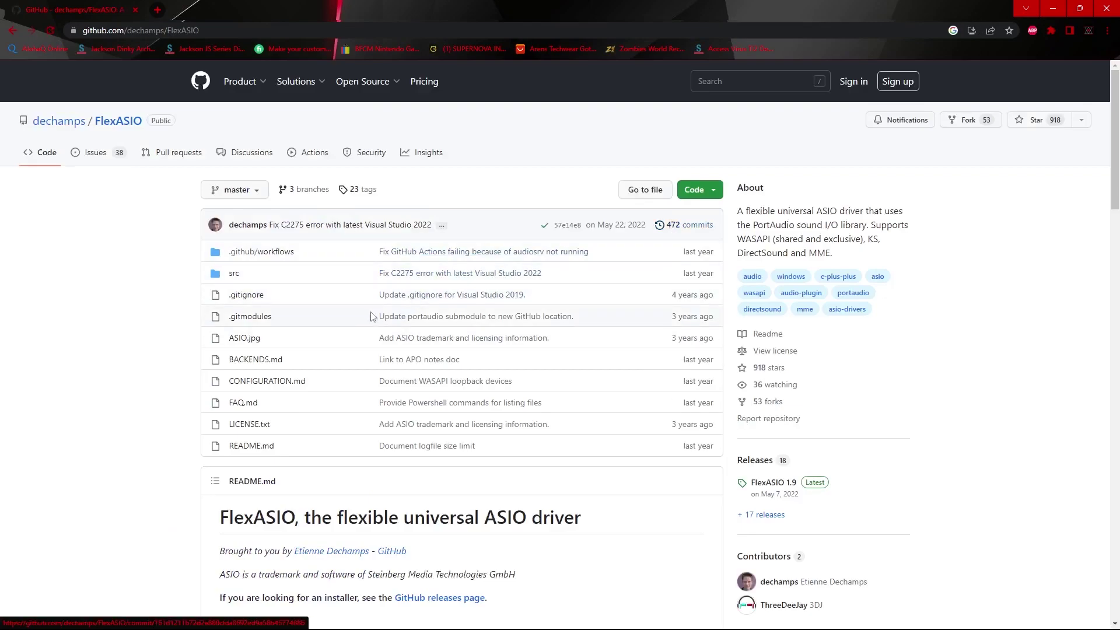
Look over the FlexASIO repository page, including its README description, usage and troubleshooting sections
scroll(372, 317, down, 3)
scroll(373, 303, up, 3)
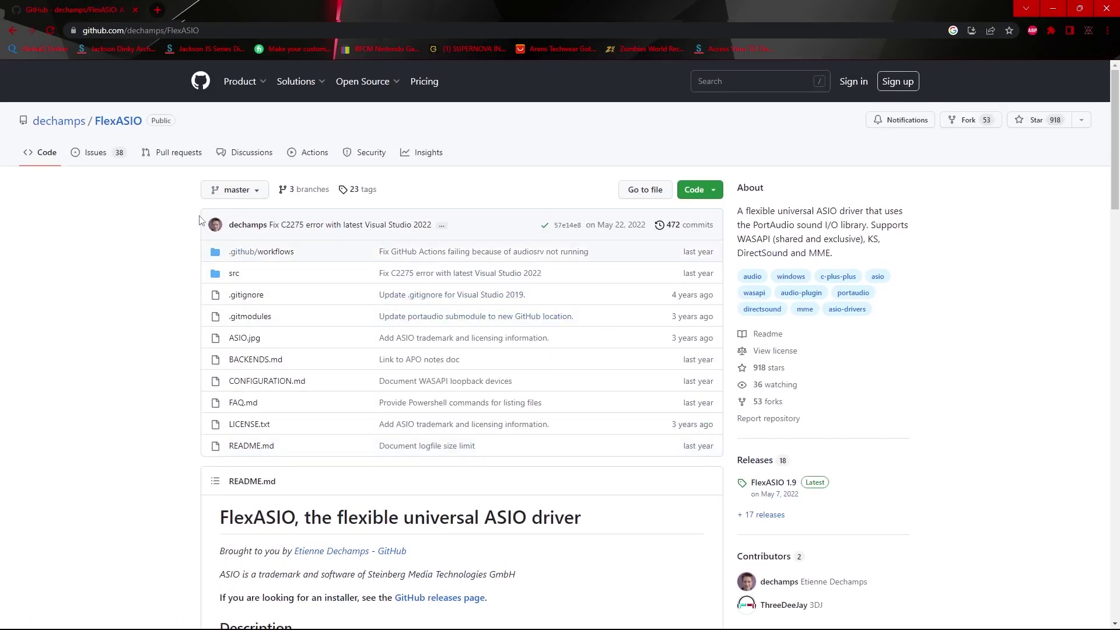
scroll(184, 283, down, 10)
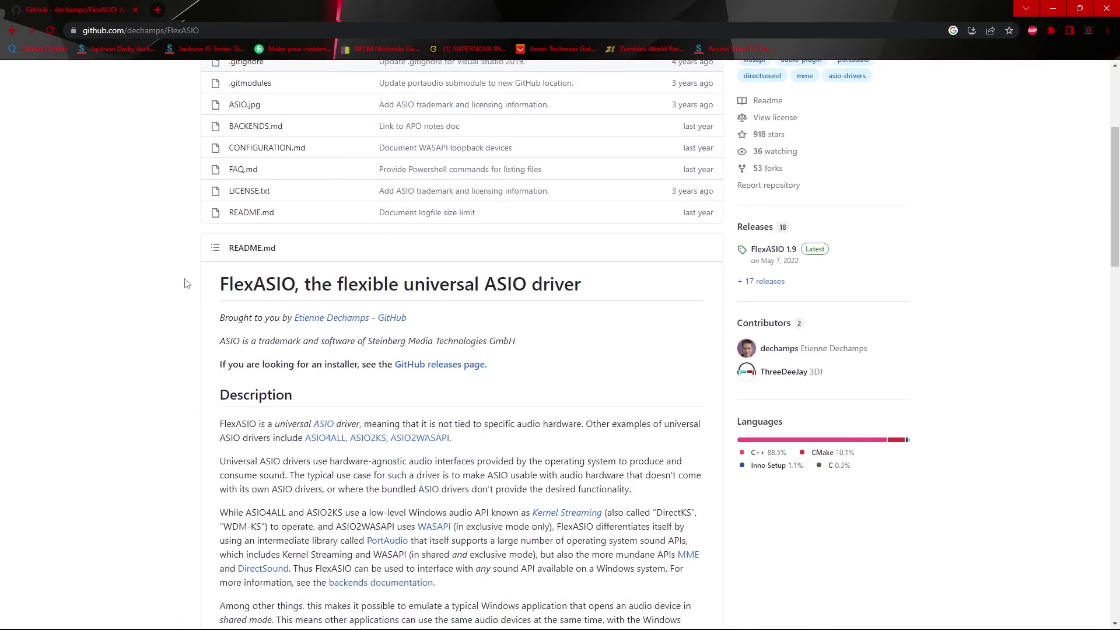
scroll(186, 283, up, 10)
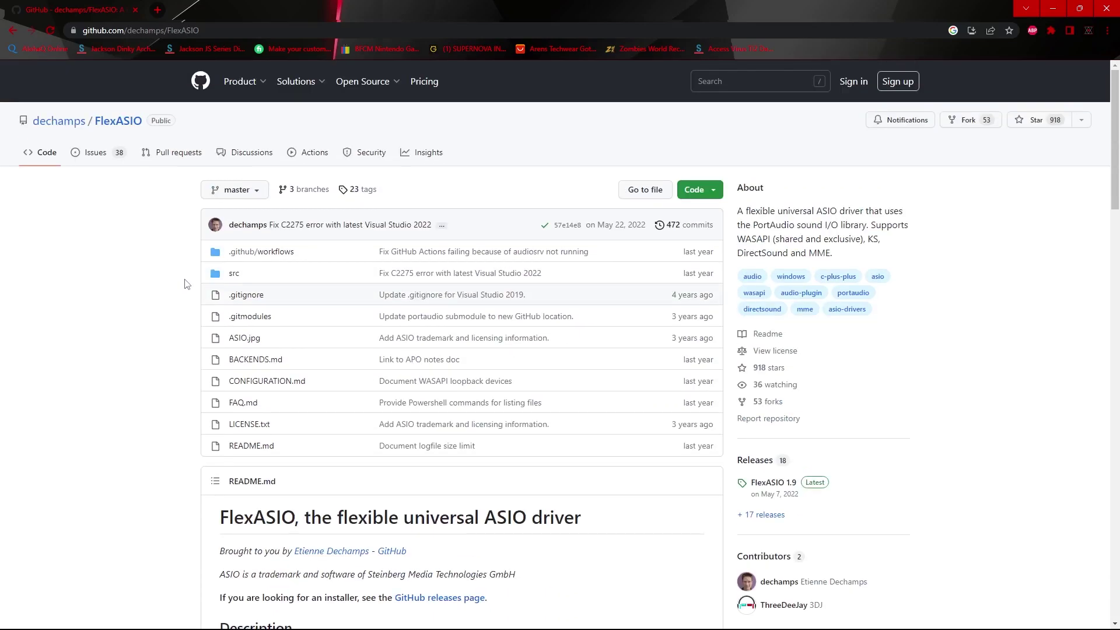
scroll(184, 284, down, 13)
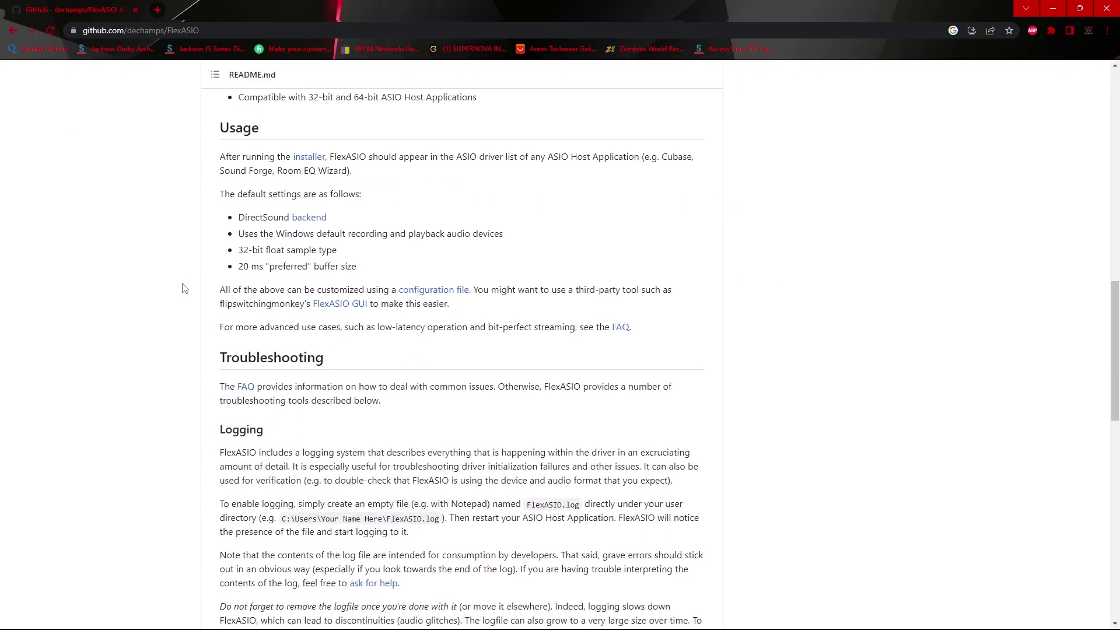
scroll(183, 285, up, 13)
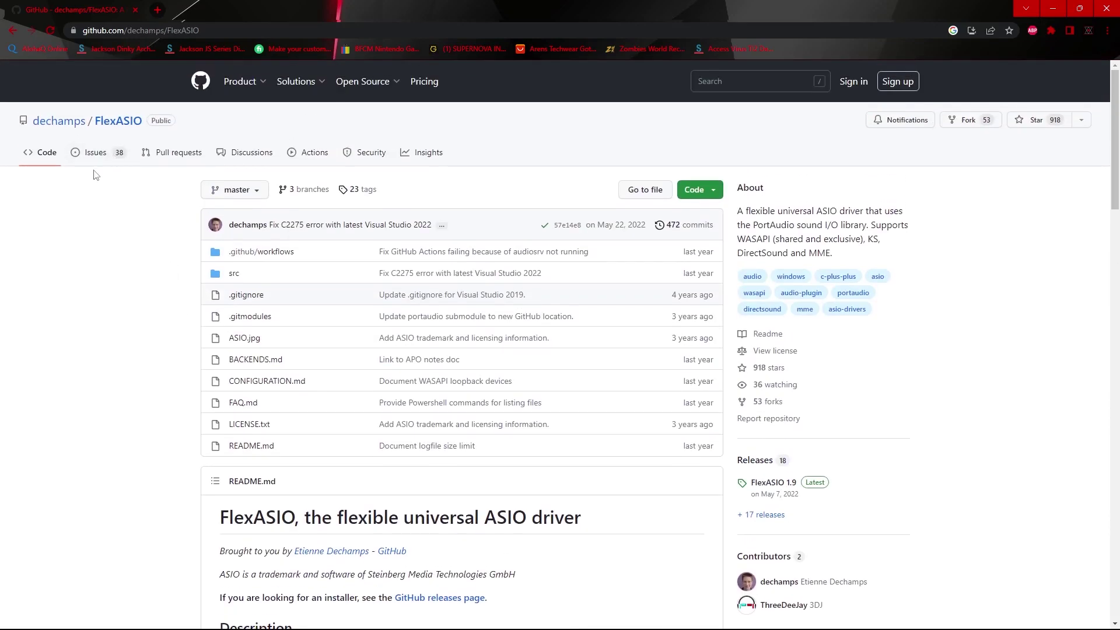
Switch back to Ableton Live and open the FlexASIO hardware setup, moving its window over the preferences
click(741, 619)
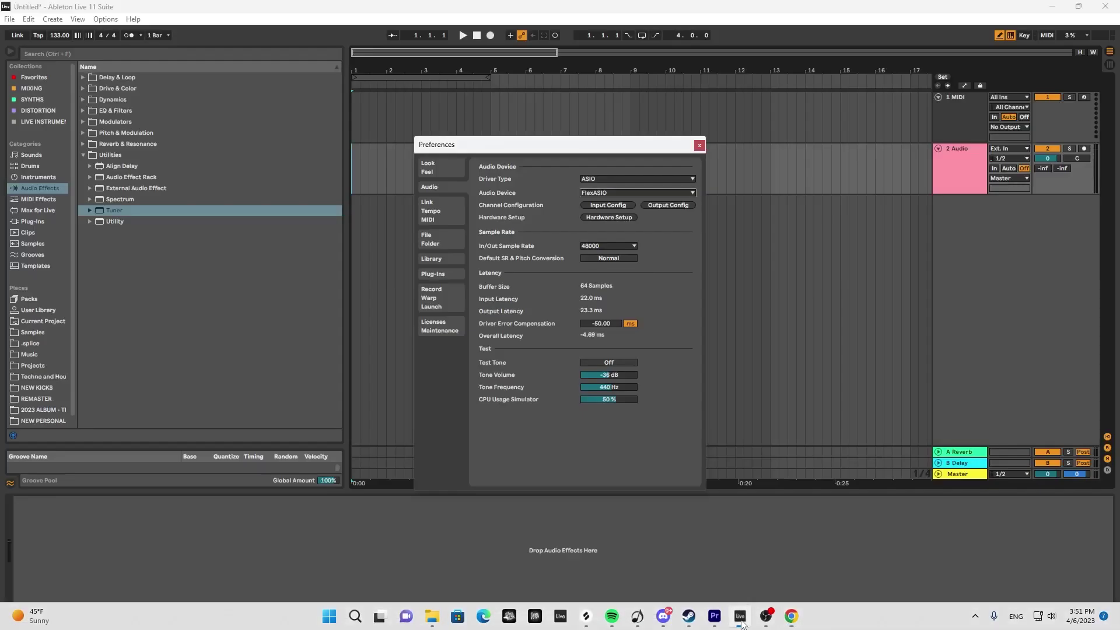
click(601, 217)
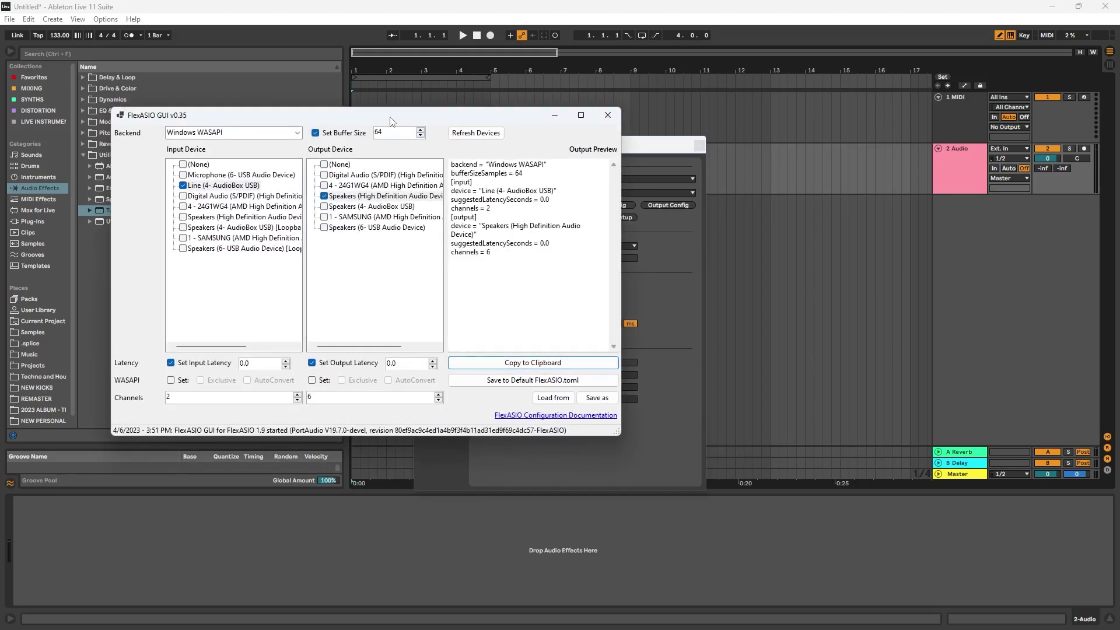
drag(391, 122, 711, 203)
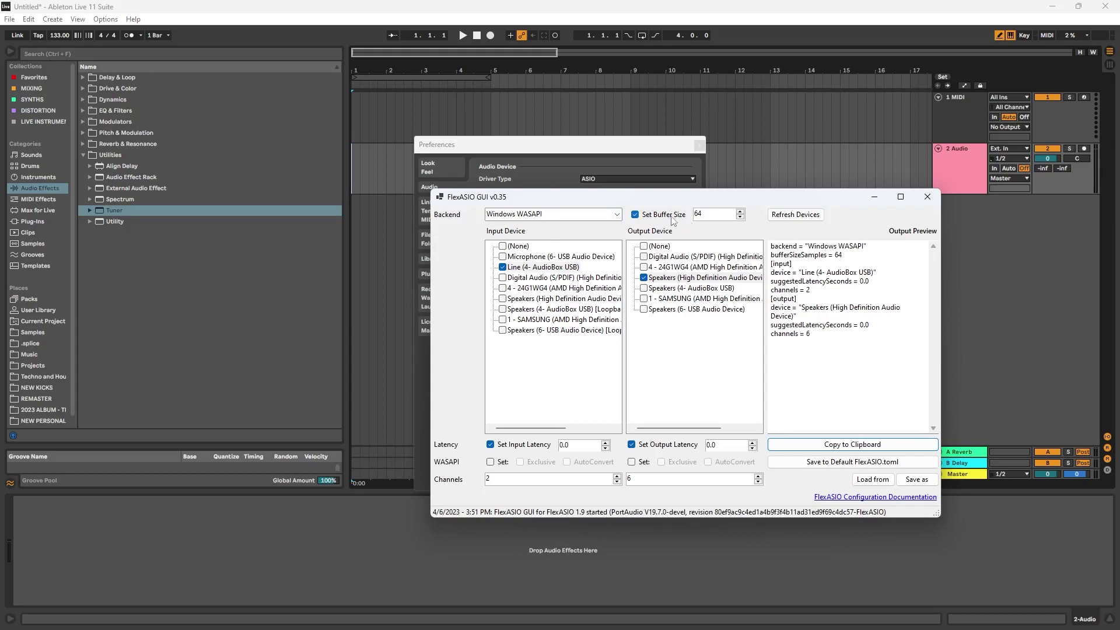
Review the FlexASIO buffer size and output preview, and close both the FlexASIO settings and the preferences
click(700, 215)
drag(813, 338, 753, 238)
click(755, 215)
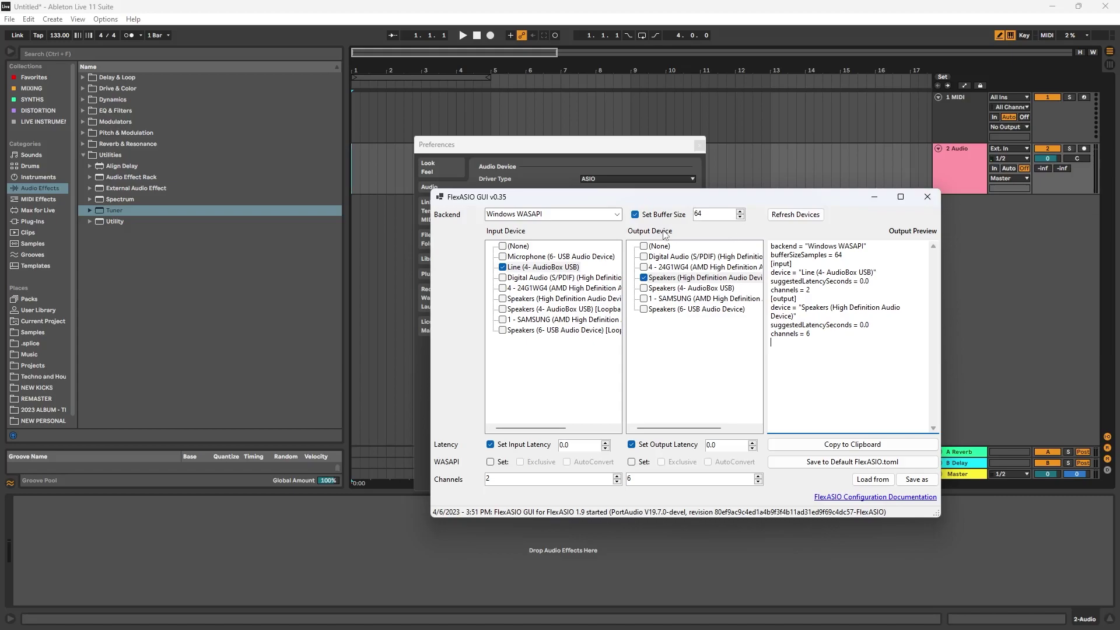
click(928, 197)
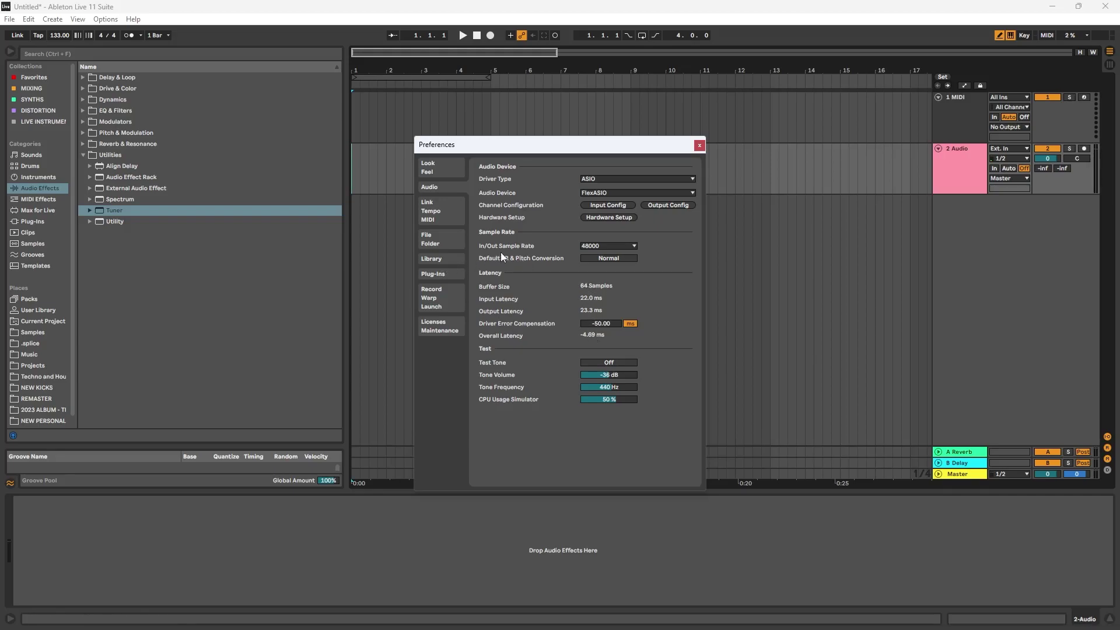
click(700, 146)
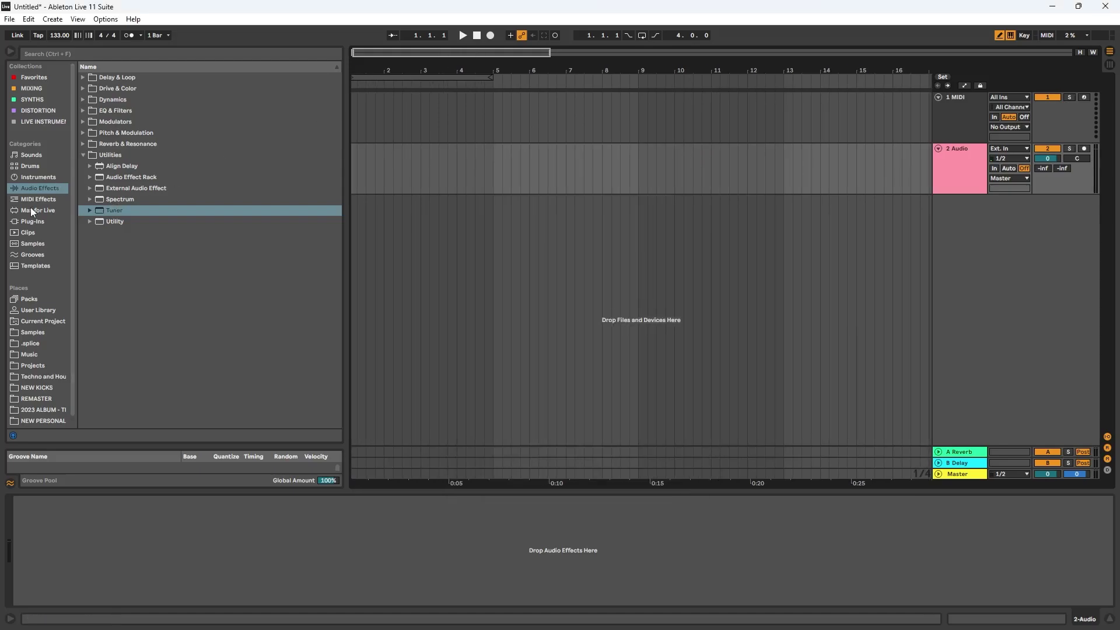
Load the External Instrument device onto the MIDI track
click(29, 222)
click(641, 173)
click(360, 182)
click(38, 177)
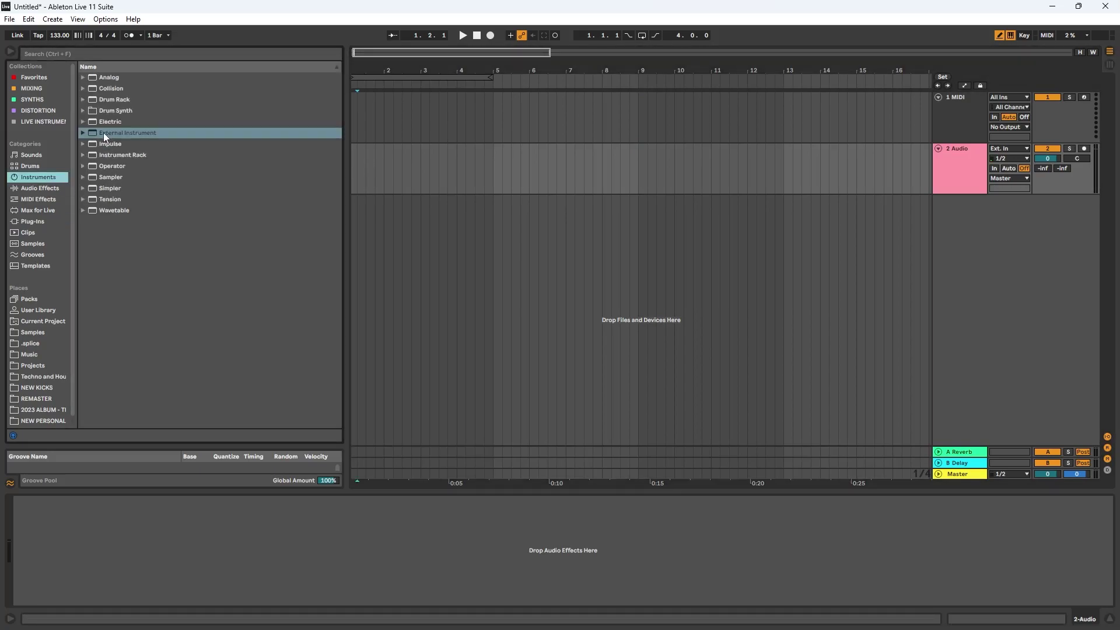
drag(119, 134, 642, 116)
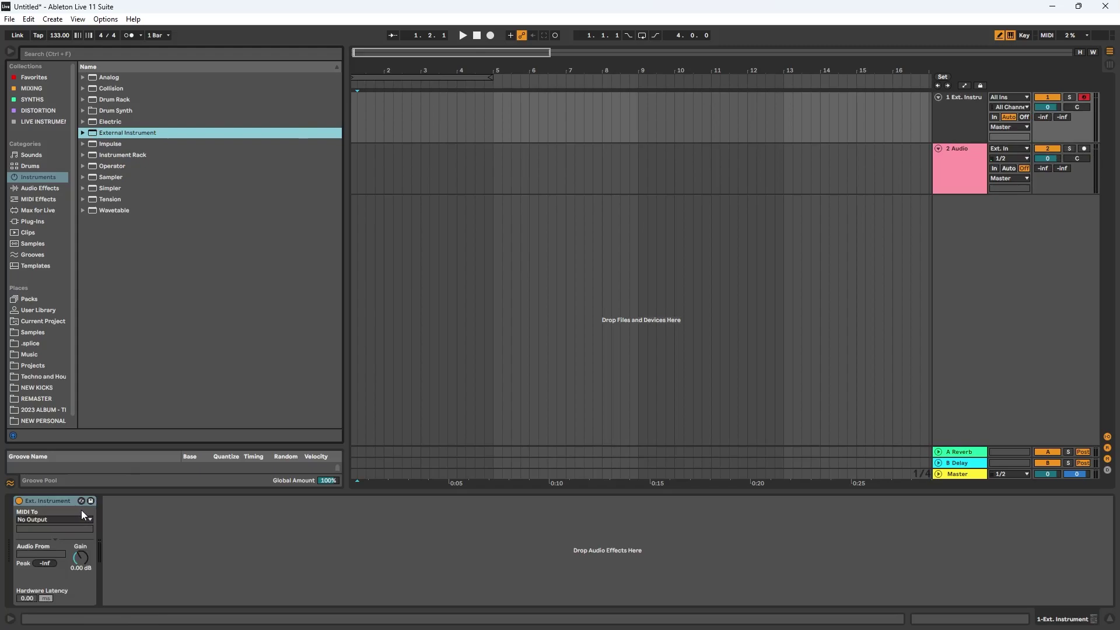
Route the External Instrument's MIDI output to MODEL D on channel 1
click(43, 520)
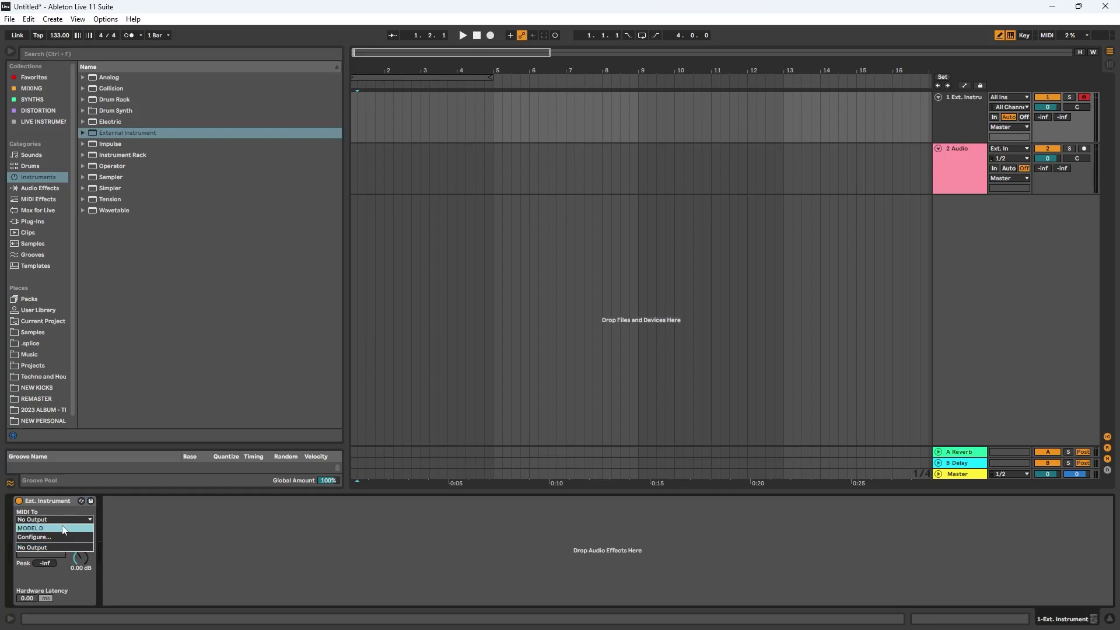
click(33, 528)
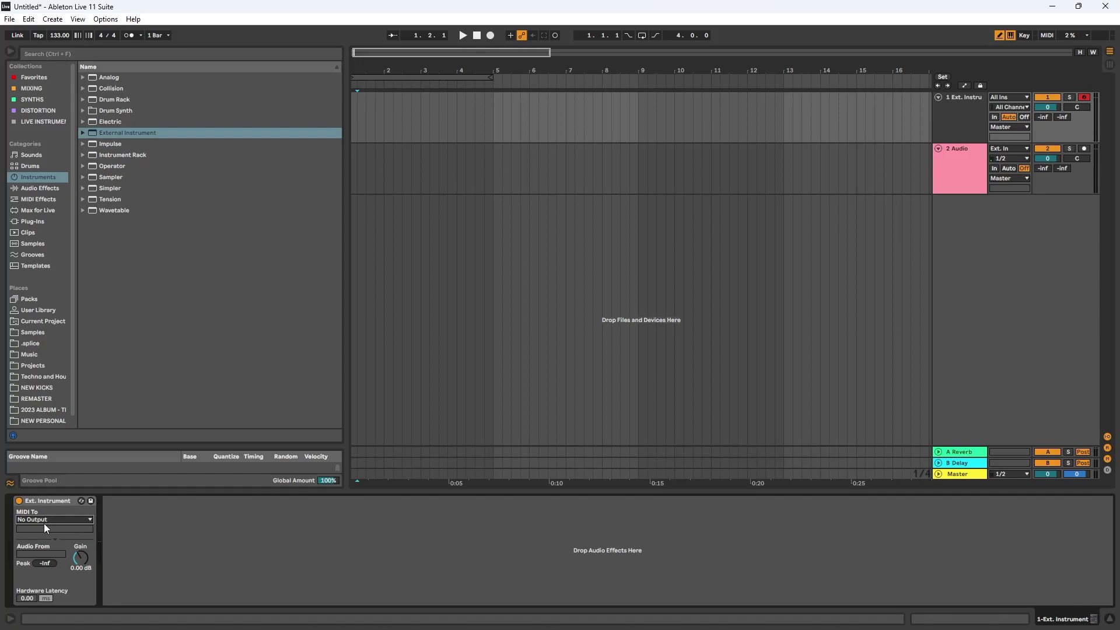
click(40, 520)
click(31, 529)
Set the External Instrument's audio input to channel 1
click(37, 553)
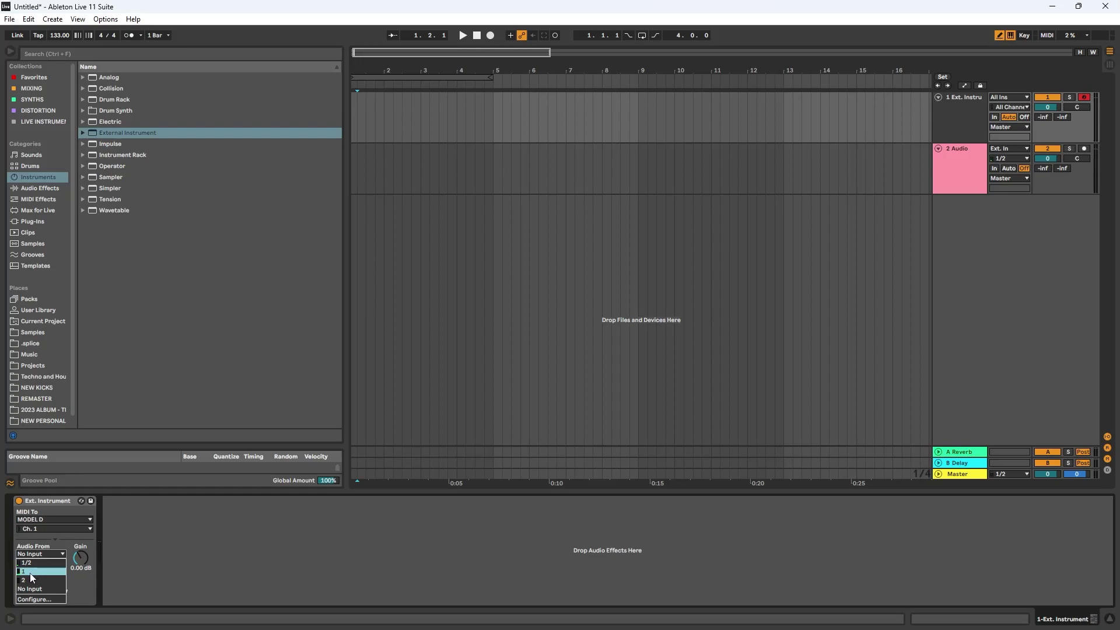
click(30, 573)
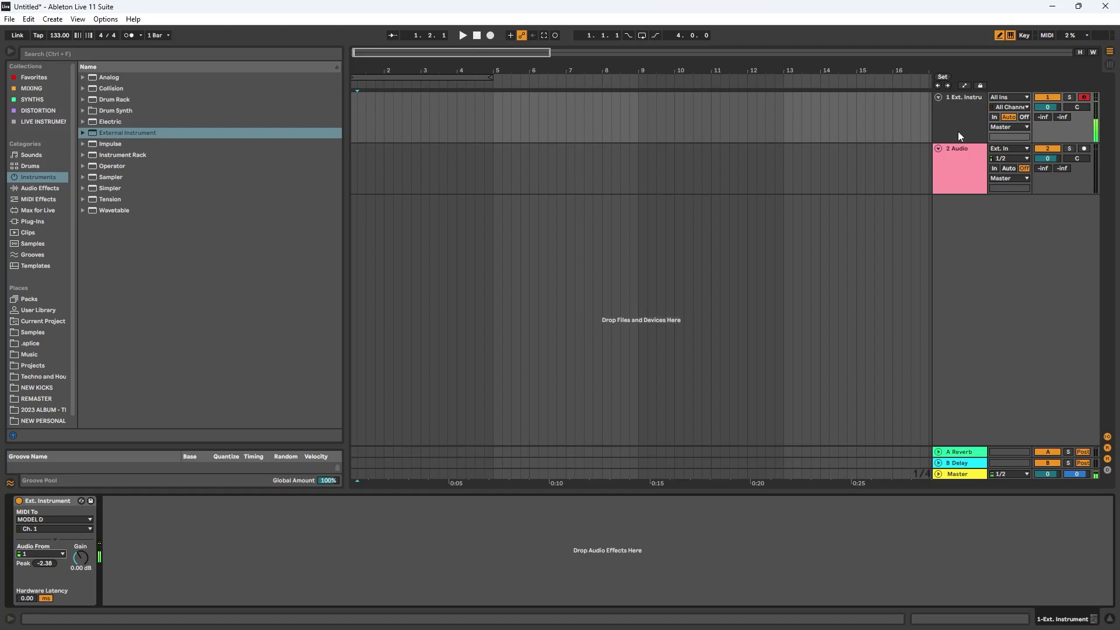
Create an empty four-bar MIDI clip on the External Instrument track from bar 1 to bar 5 and open it
drag(508, 51, 499, 59)
drag(590, 113, 352, 117)
right_click(468, 121)
click(502, 208)
click(421, 102)
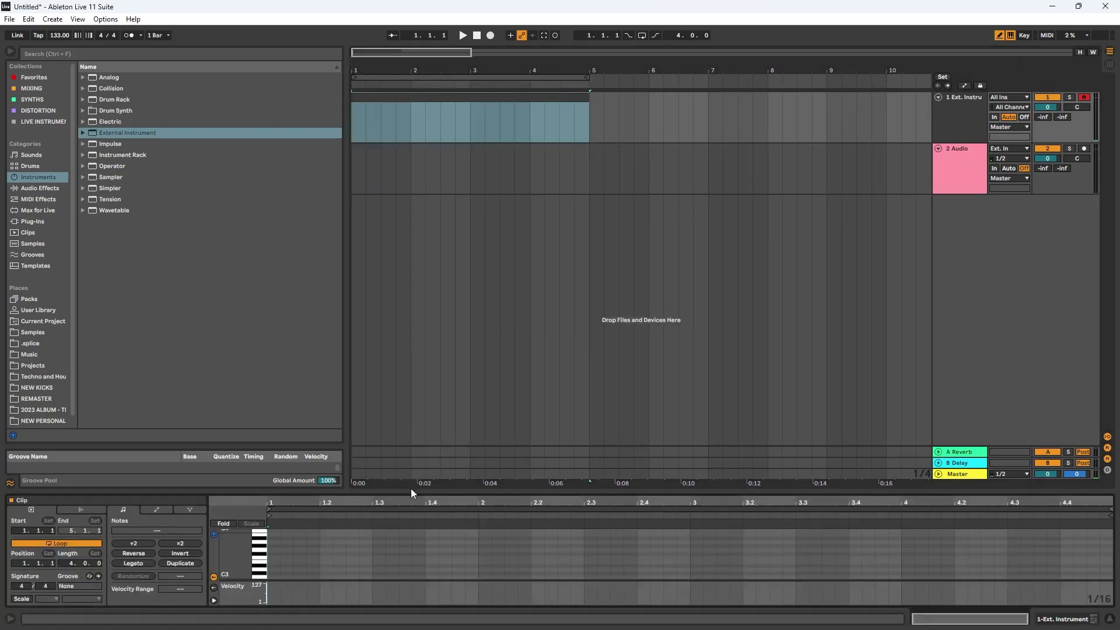
Enlarge the clip's note editor, add a note at 1.1.1 and, with Draw mode off, lower it to D0
drag(410, 489, 321, 3)
click(177, 411)
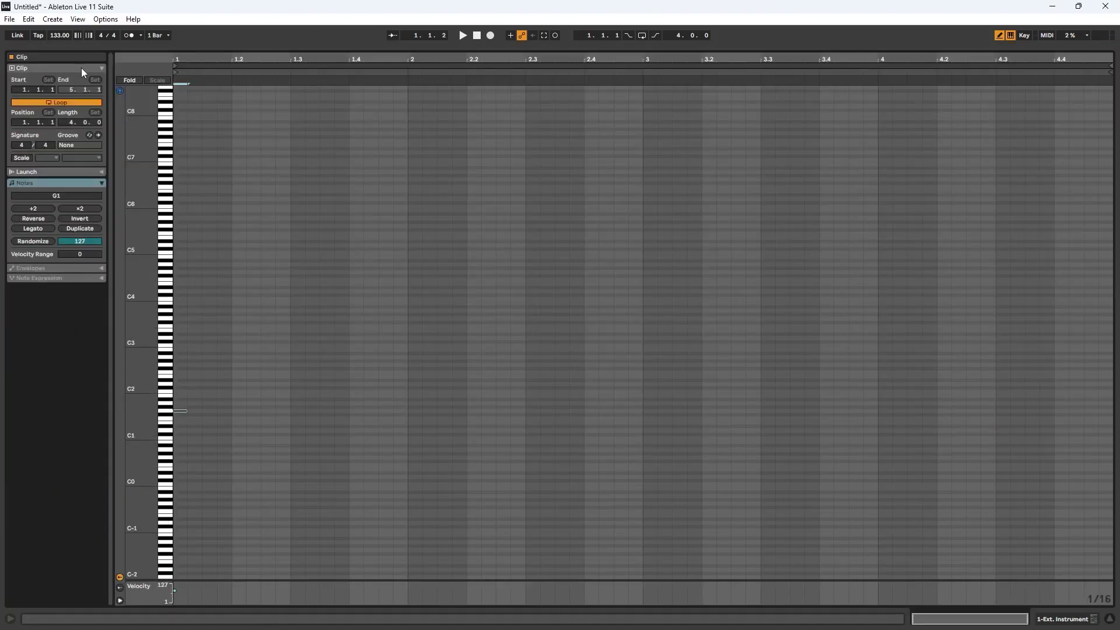
click(1000, 35)
drag(181, 411, 222, 467)
Duplicate the note across bar 1 to make three spaced D0 notes followed by three spaced D#0 notes
key(ctrl+d)
key(ctrl+d)
key(Up)
key(ctrl+d)
key(Right)
key(ctrl+d)
key(Right)
key(ctrl+d)
Raise the note at the start of bar 2 to G0 and duplicate it at three-sixteenth spacing through the bar
key(Up)
key(Up)
key(Up)
key(Up)
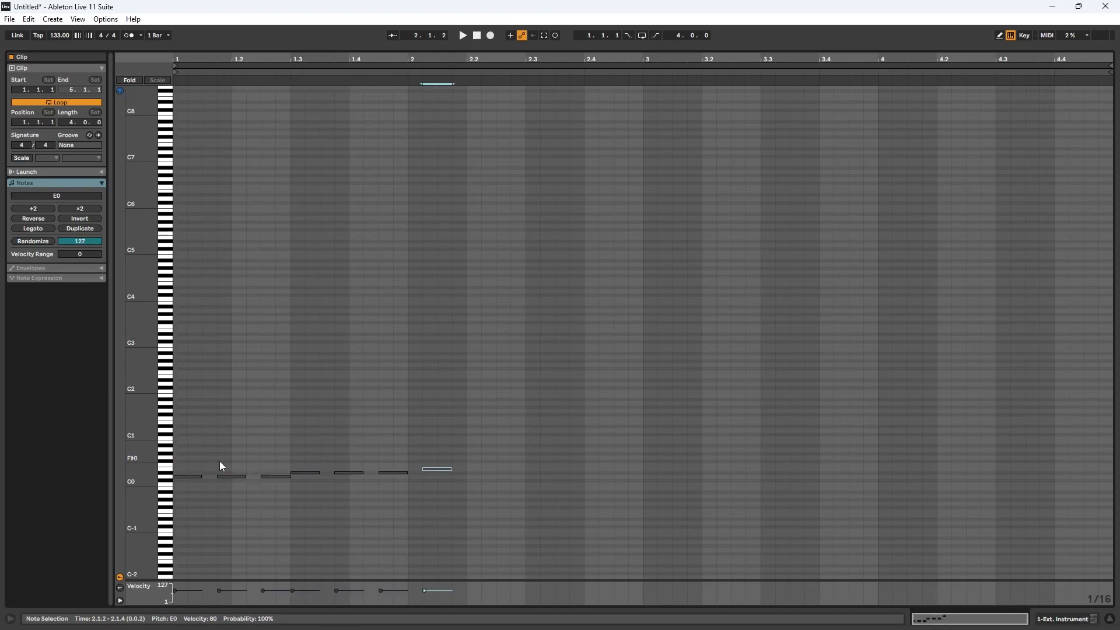
key(ctrl+d)
key(Right)
key(ctrl+d)
key(Right)
key(ctrl+d)
key(Right)
key(ctrl+d)
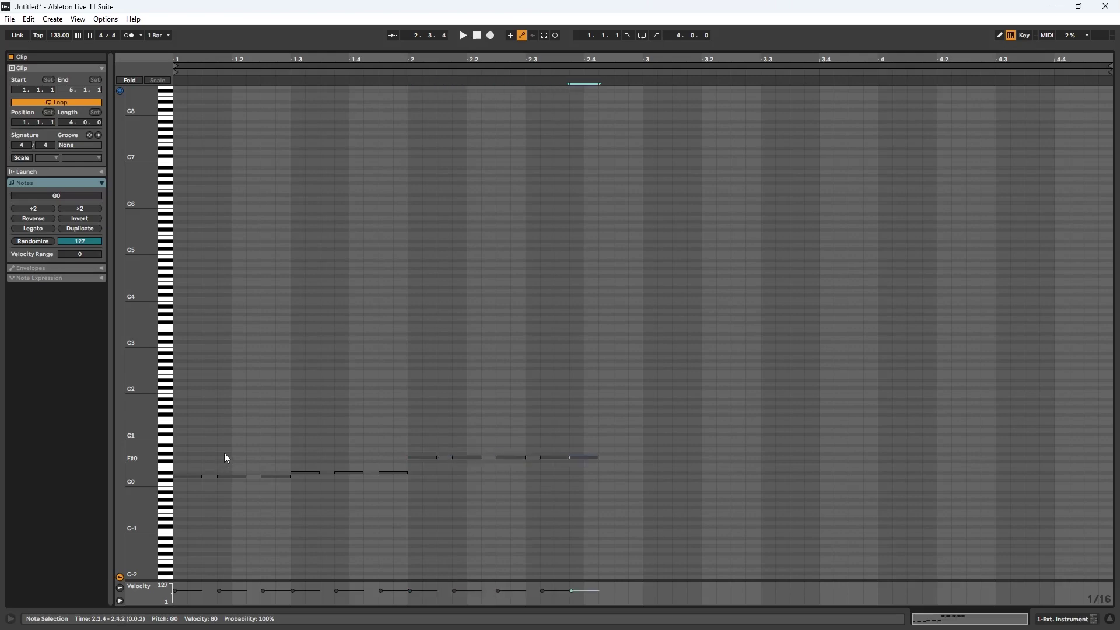
Finish bar 2 with the remaining G0 notes and duplicate the two-bar pattern into bars 3 and 4
key(Right)
key(ctrl+d)
key(Right)
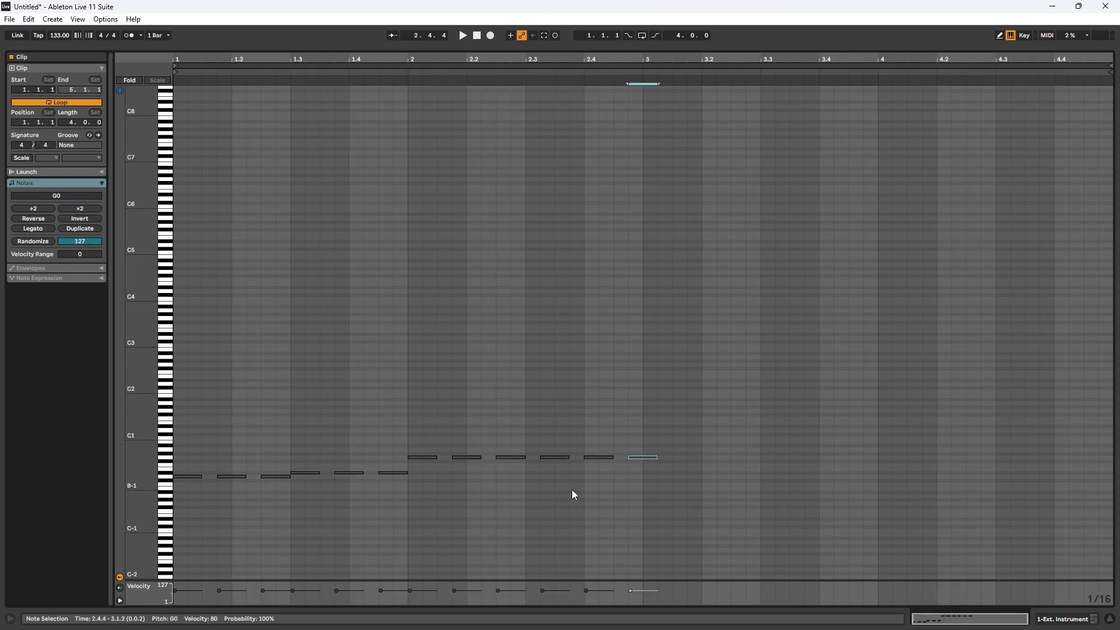
key(ctrl+z)
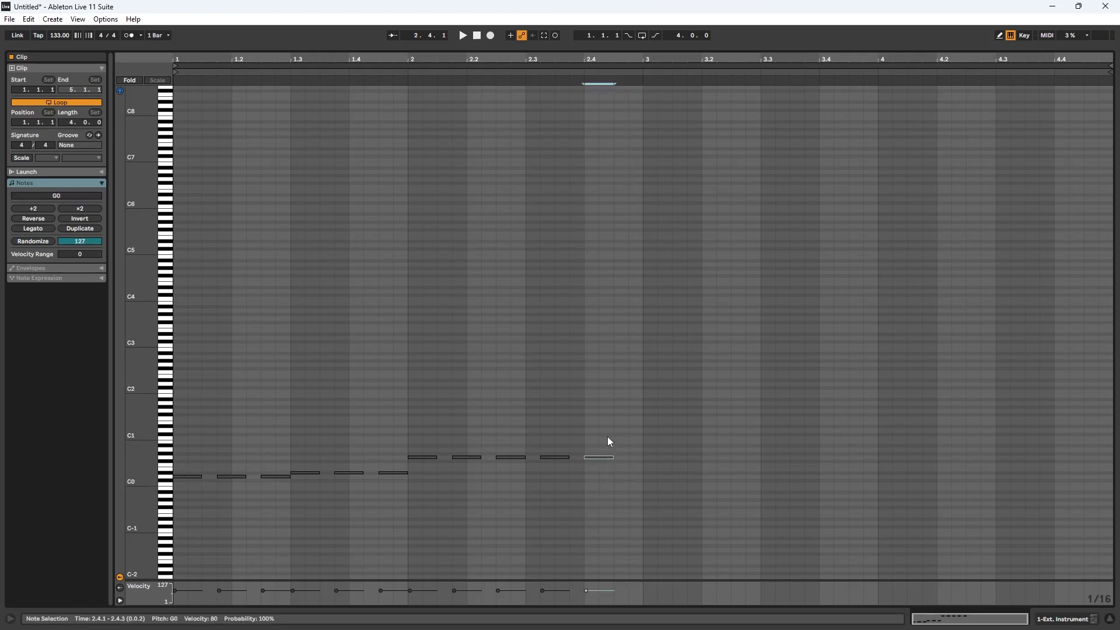
drag(645, 490, 170, 404)
key(ctrl+d)
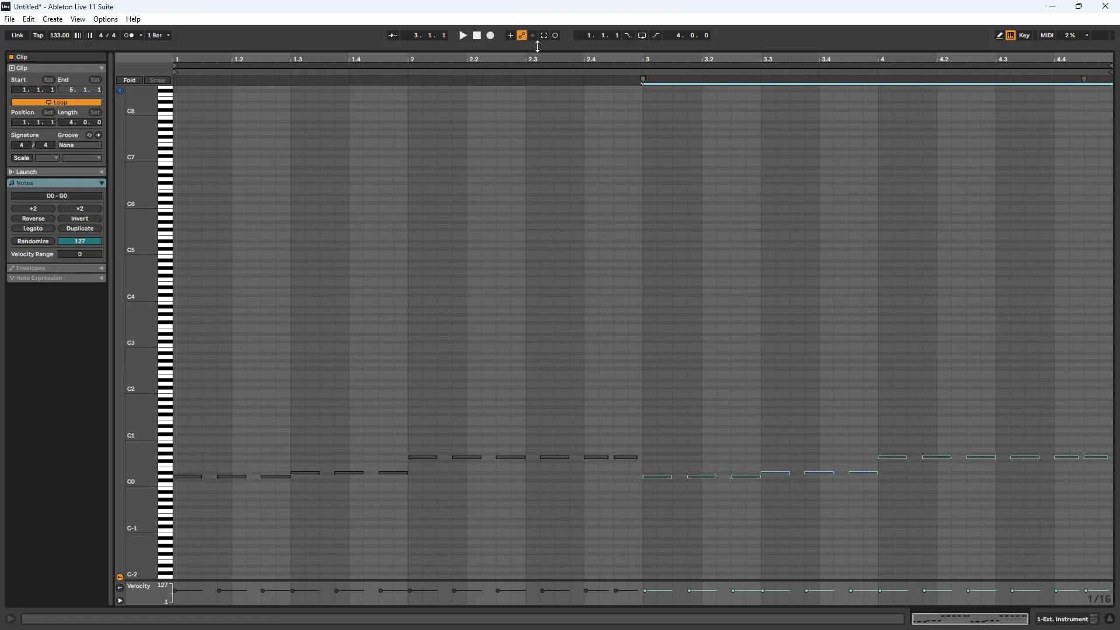
Return to the arrangement and play the pattern through the hardware synth from bar 1, stopping playback after listening
key(Tab)
click(354, 130)
key(space)
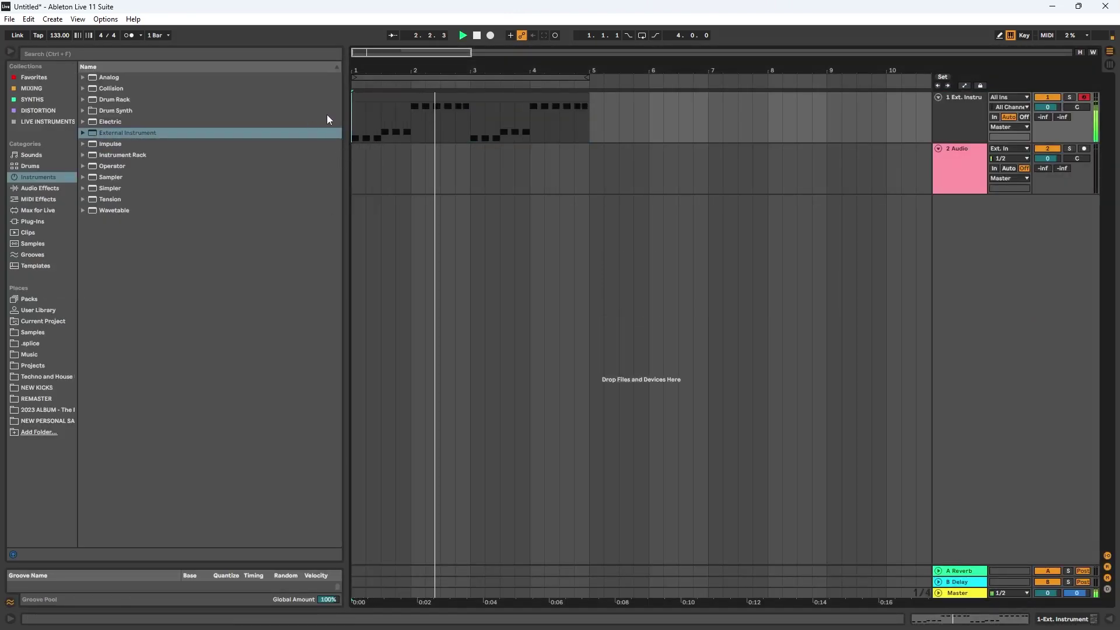
click(478, 35)
Set the 2 Audio track's input to Ext. In, channel 1
drag(473, 57, 459, 51)
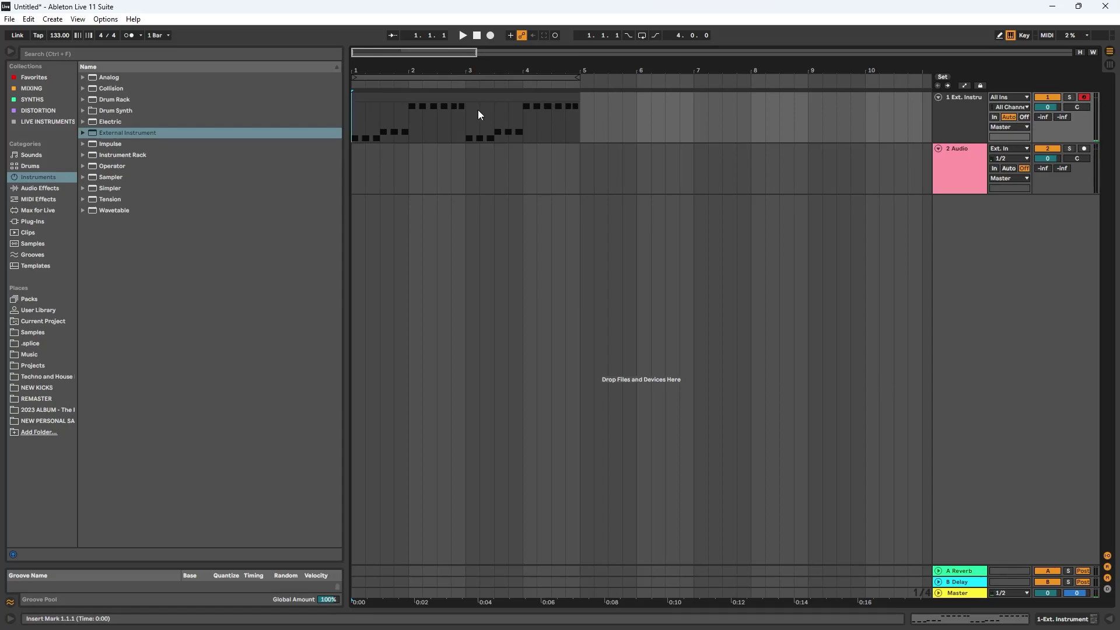
drag(459, 52, 418, 55)
click(992, 150)
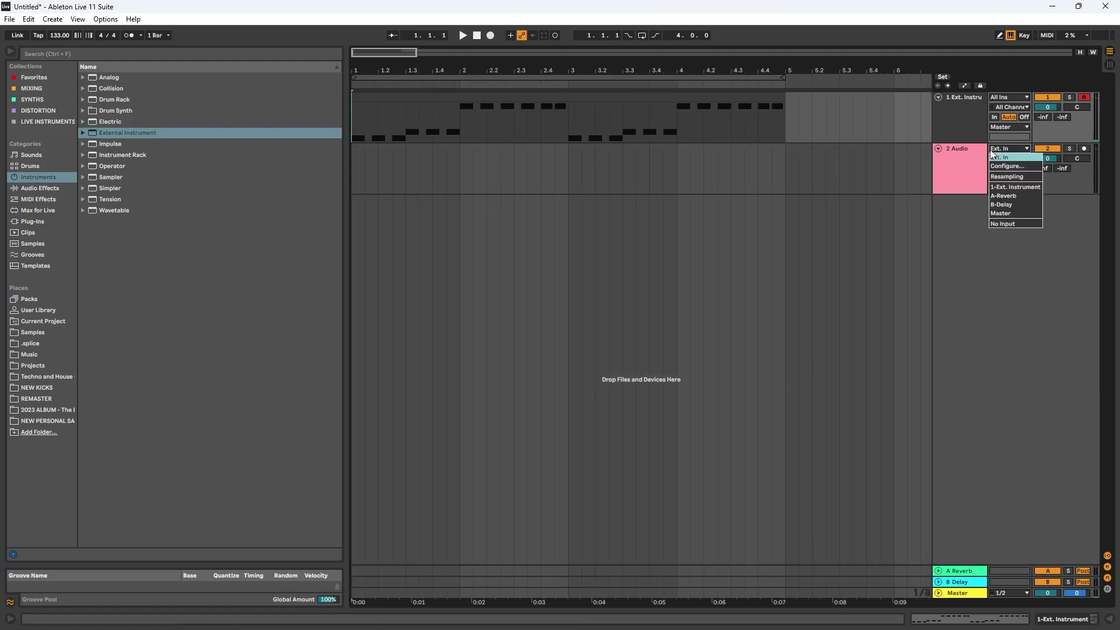
click(1007, 176)
click(999, 150)
click(1003, 156)
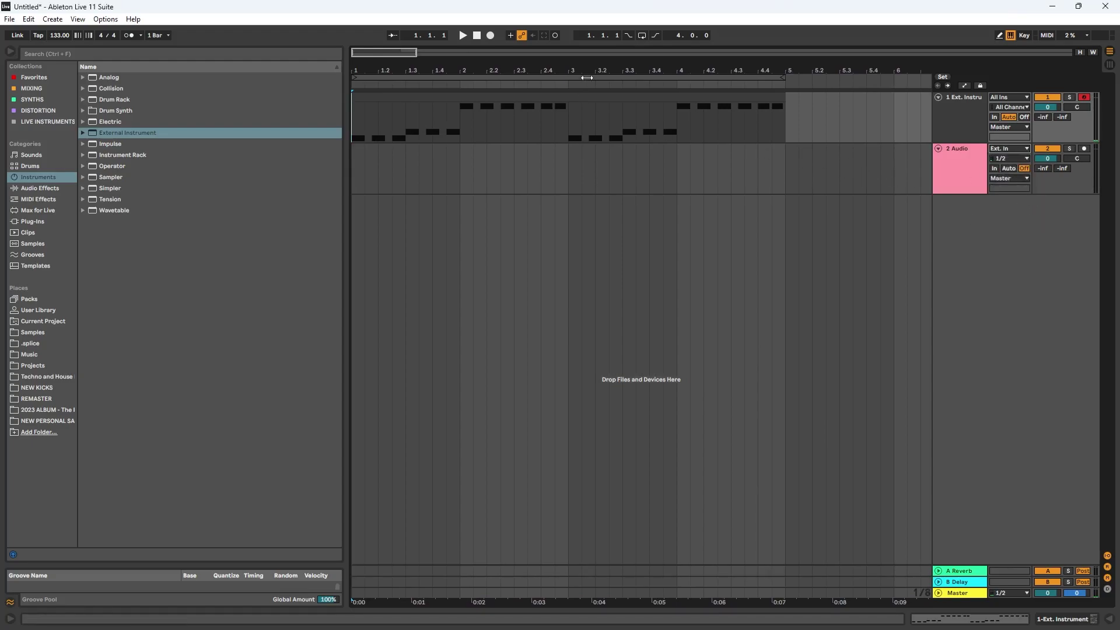
click(999, 150)
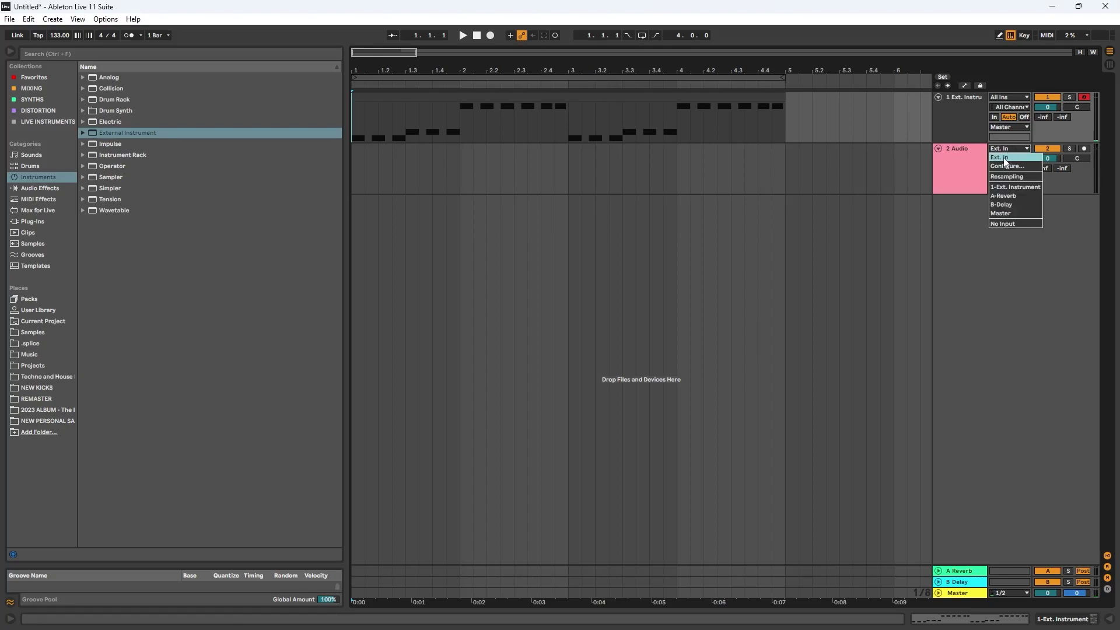
click(1003, 157)
click(1000, 159)
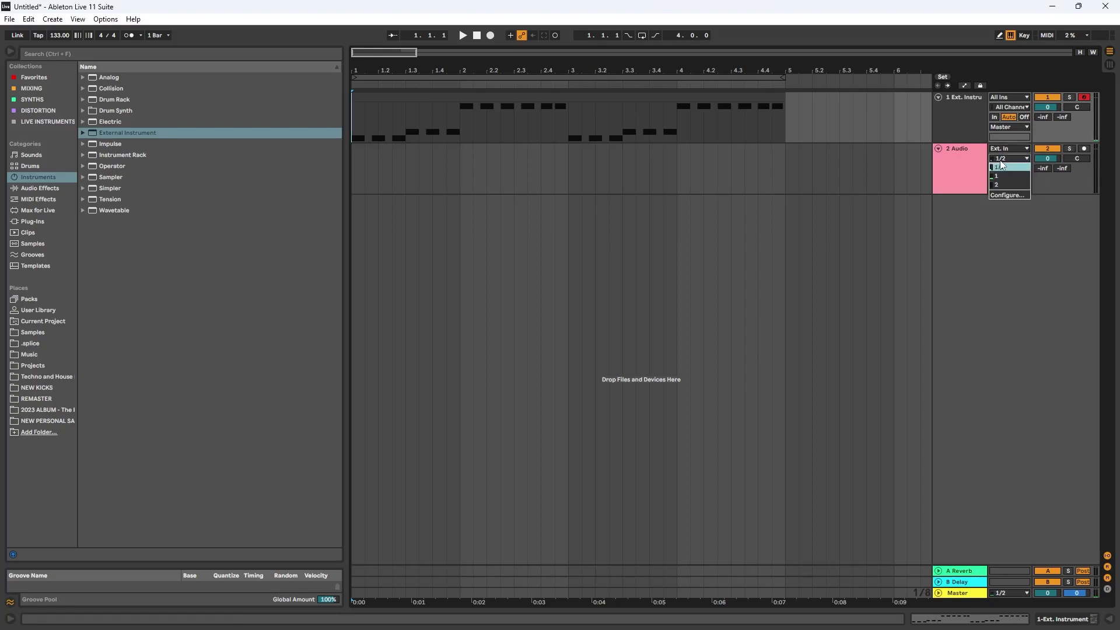
click(997, 176)
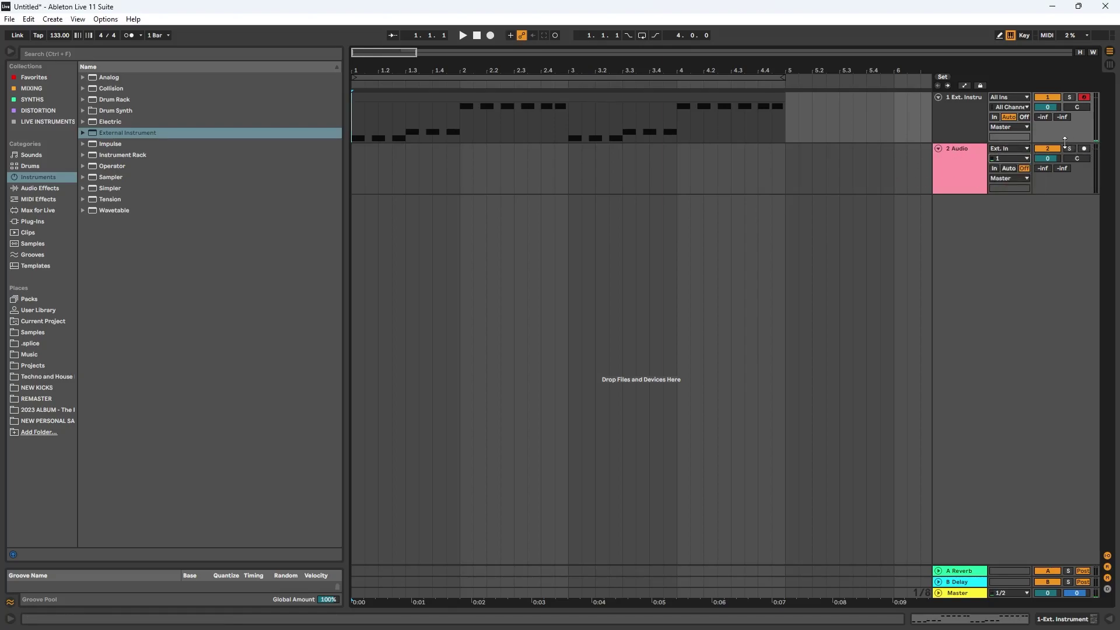
Solo the External Instrument track, arm the 2 Audio track and record the synth pattern
click(1069, 97)
click(1083, 149)
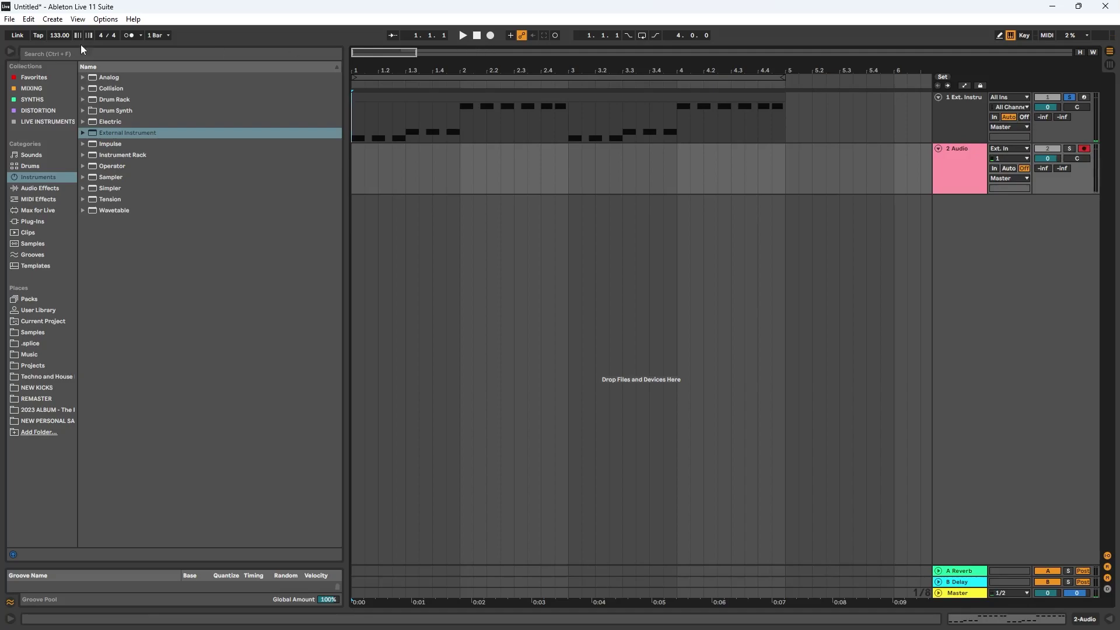
key(minus)
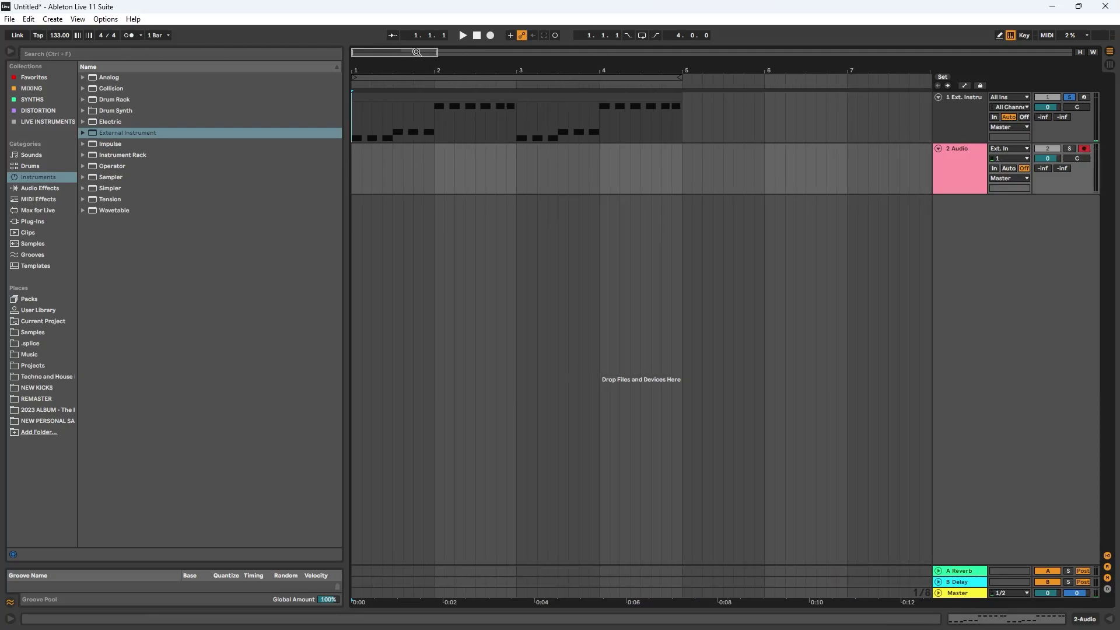
click(490, 36)
Select the silent gap before the recorded audio and try shifting the clip earlier to align with the first MIDI note
drag(439, 54, 356, 60)
click(367, 175)
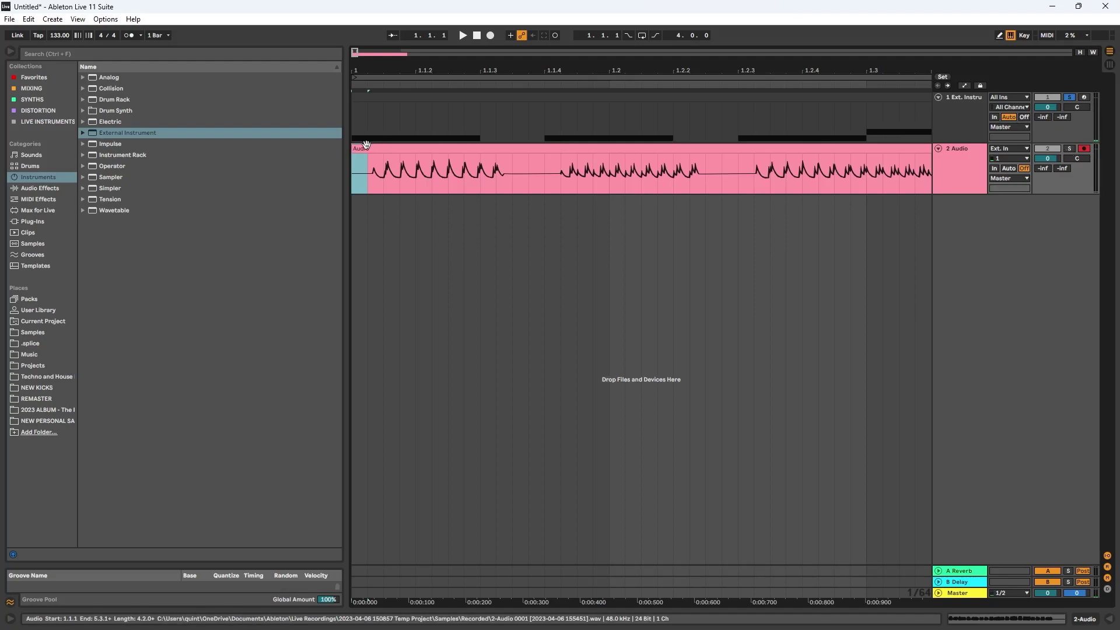
drag(353, 151, 381, 150)
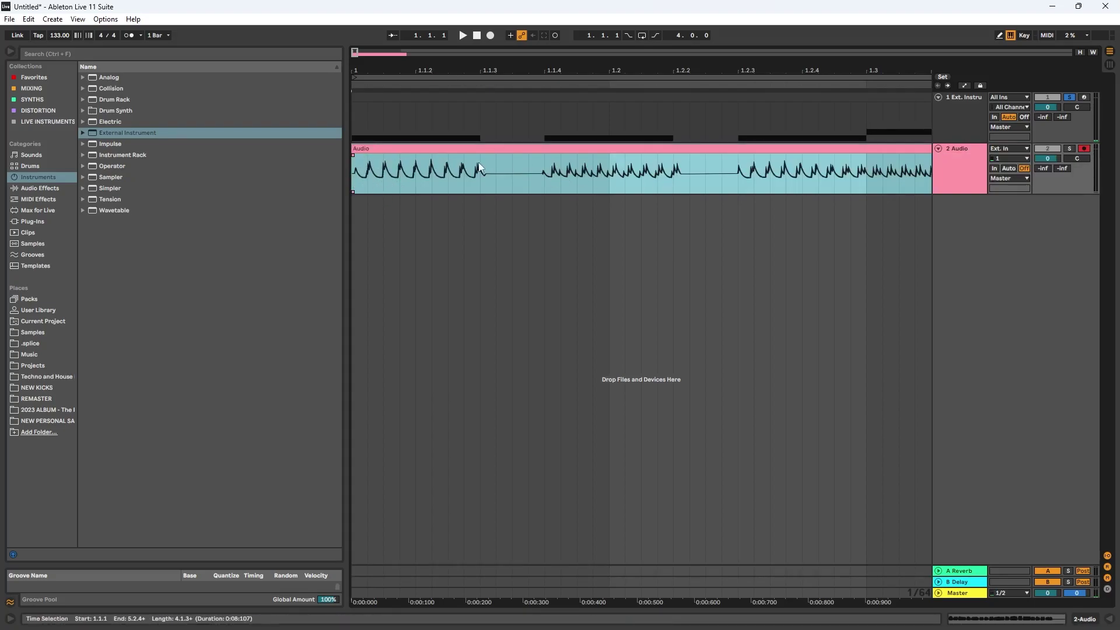
scroll(710, 188, down, 5)
drag(362, 51, 335, 153)
drag(407, 148, 381, 148)
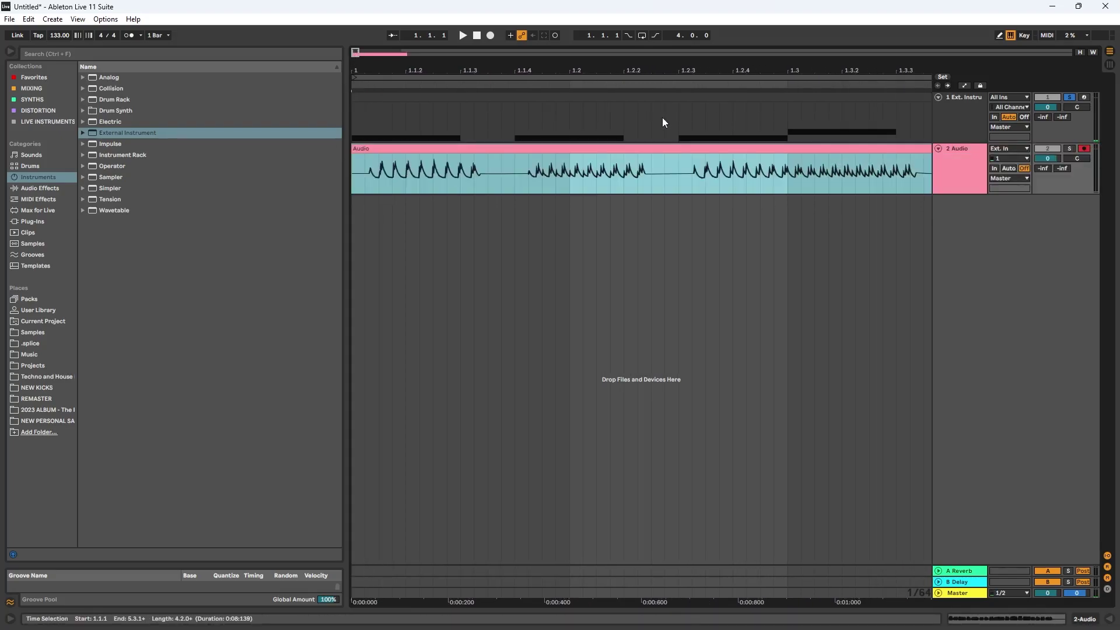
Move the recorded clip from 2 Audio onto a new audio track below it, keeping its start at bar 1
double_click(972, 108)
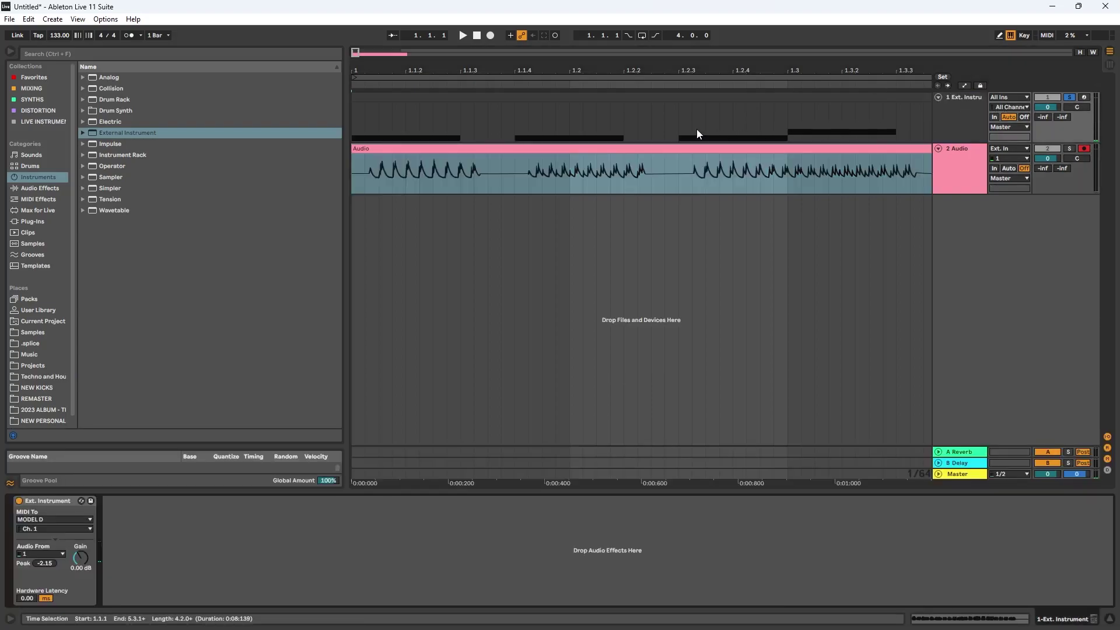
drag(355, 53, 355, 18)
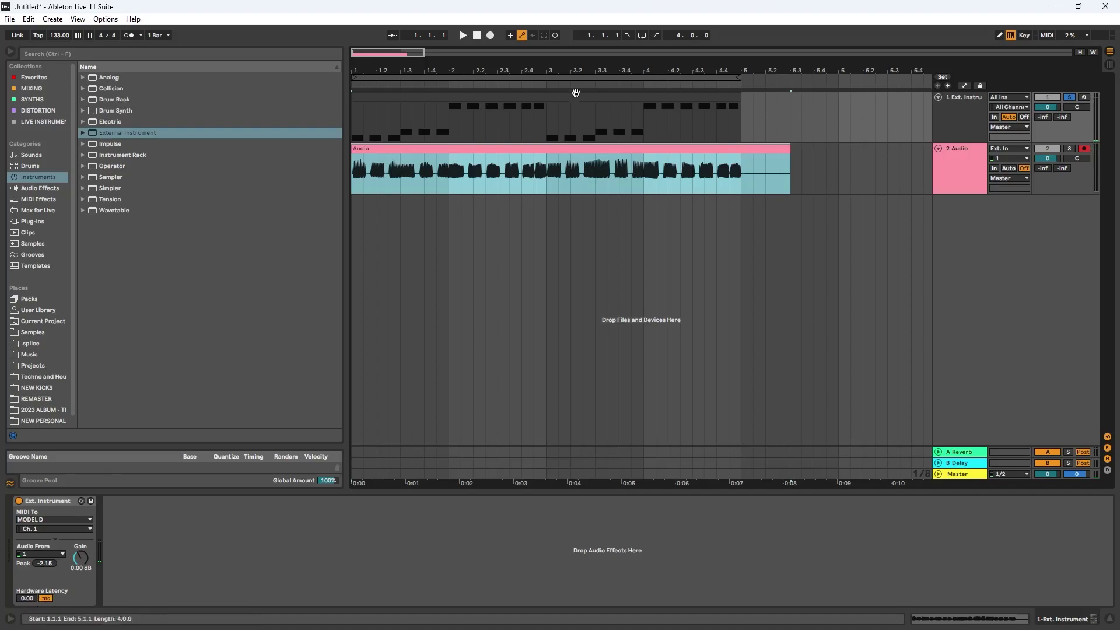
click(477, 37)
drag(428, 53, 429, 176)
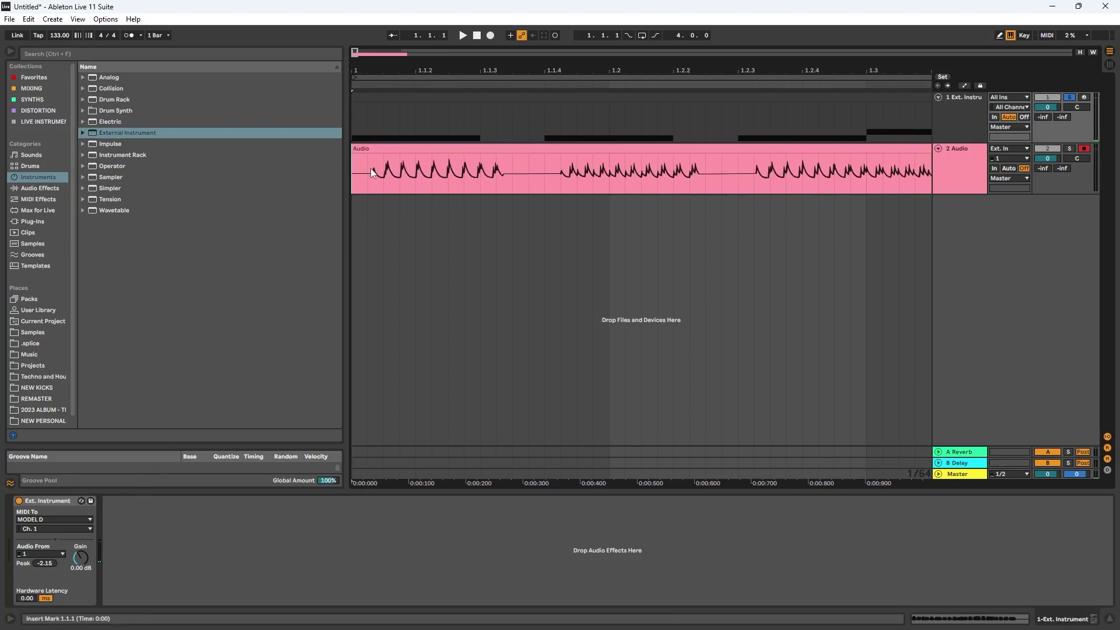
click(420, 153)
click(419, 148)
drag(418, 148, 406, 207)
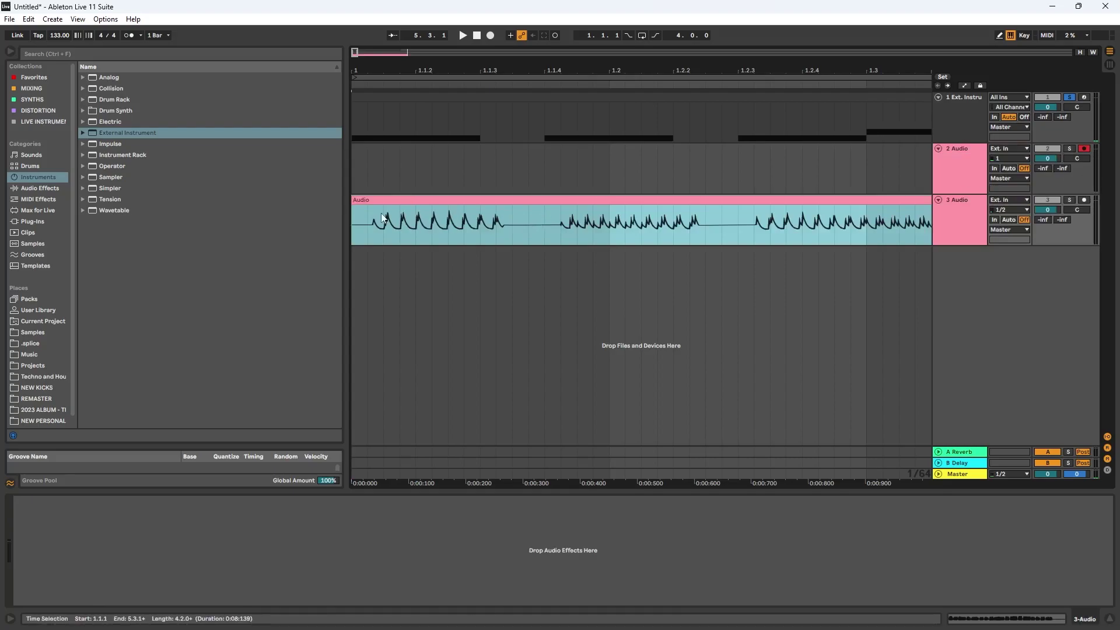
Set the External Instrument's hardware latency to 28 ms
click(356, 161)
click(962, 118)
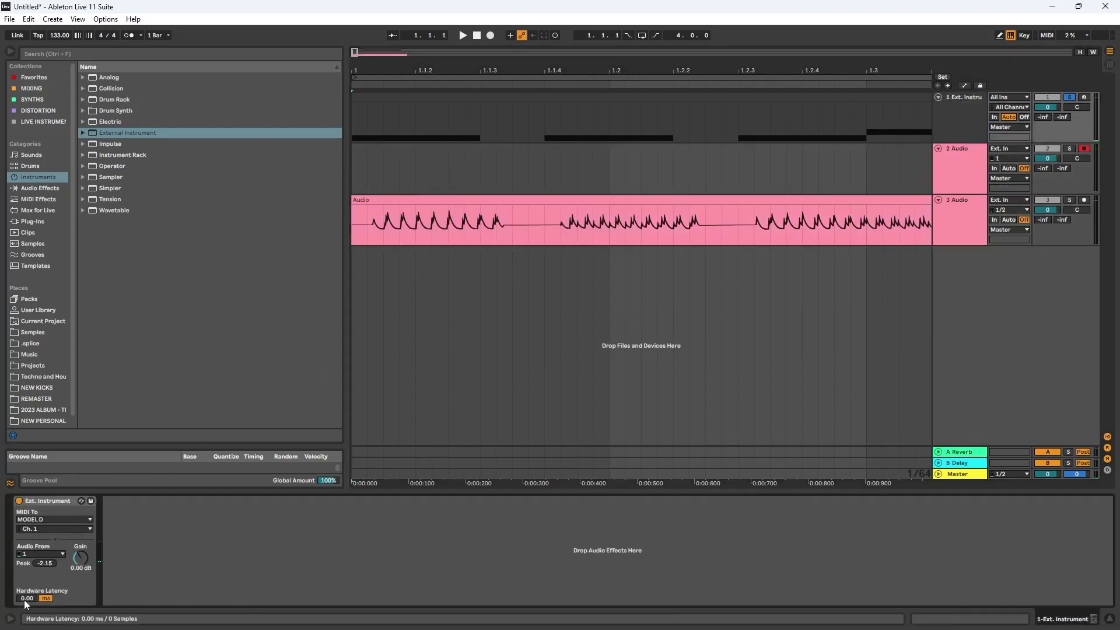
drag(25, 600, 24, 579)
Record a second take of the synth pattern on 2 Audio from bar 1
click(490, 36)
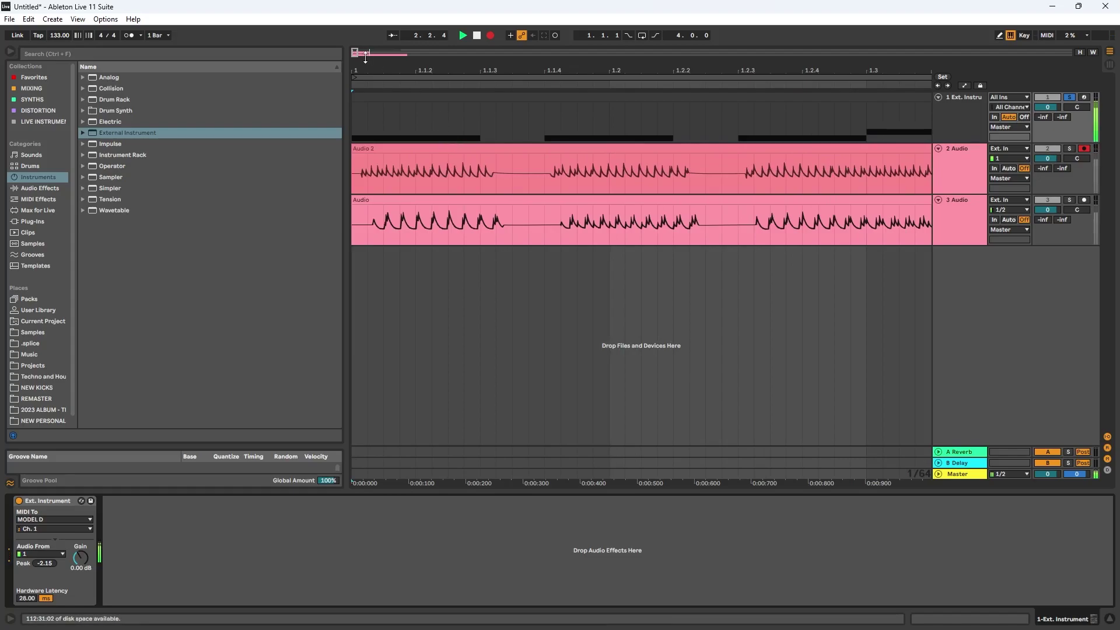
drag(378, 65, 354, 53)
key(F9)
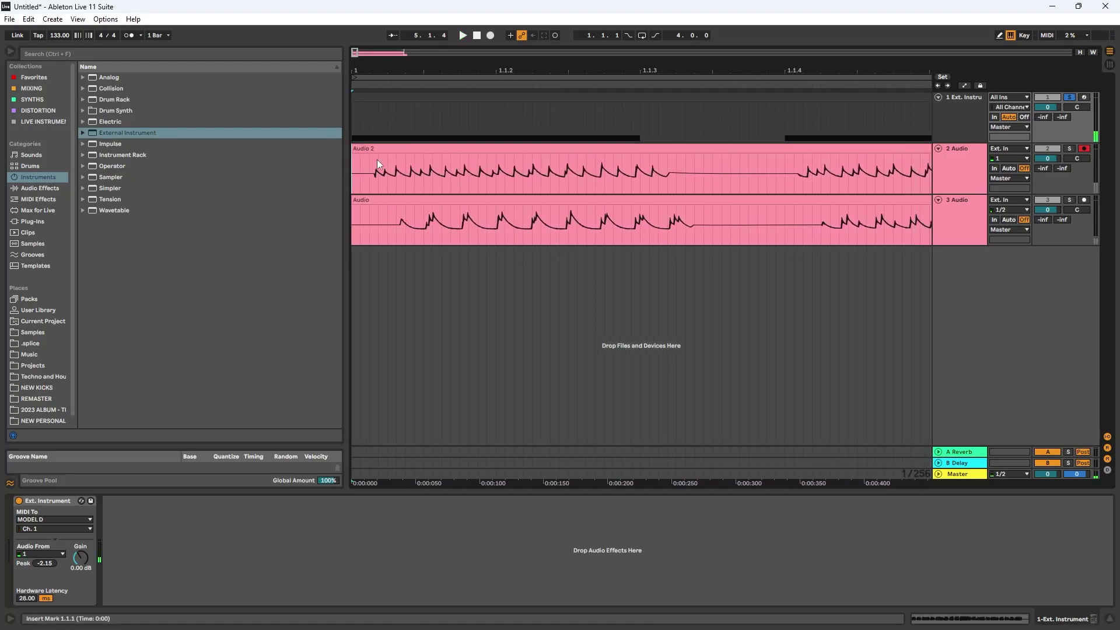
Select the silent gap before the second take and set the External Instrument's hardware latency to 56 ms
drag(366, 187, 301, 192)
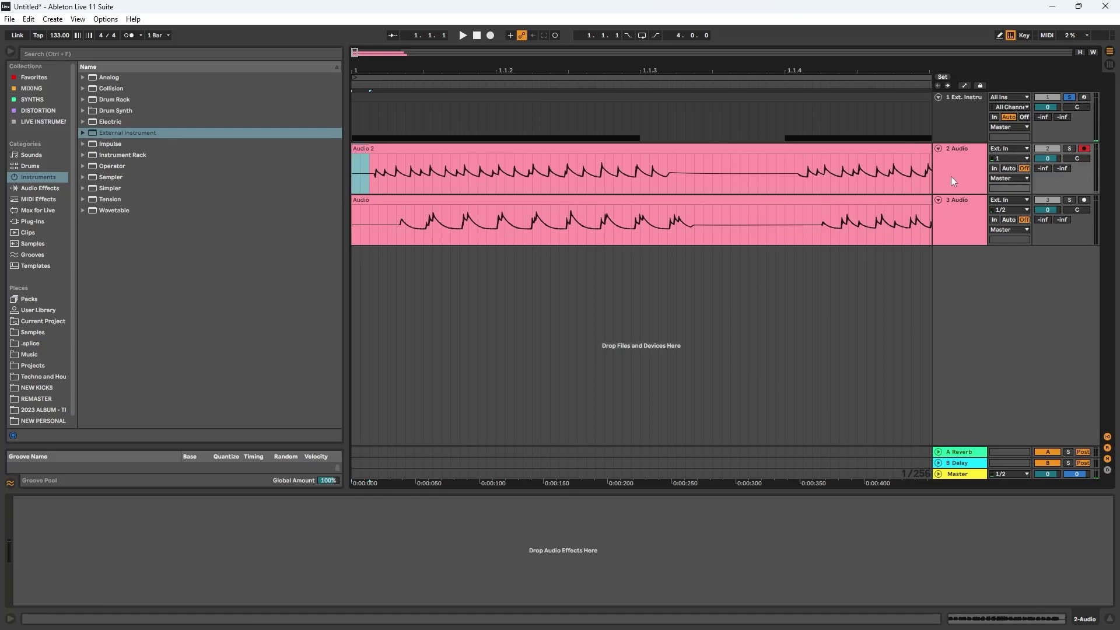
click(964, 109)
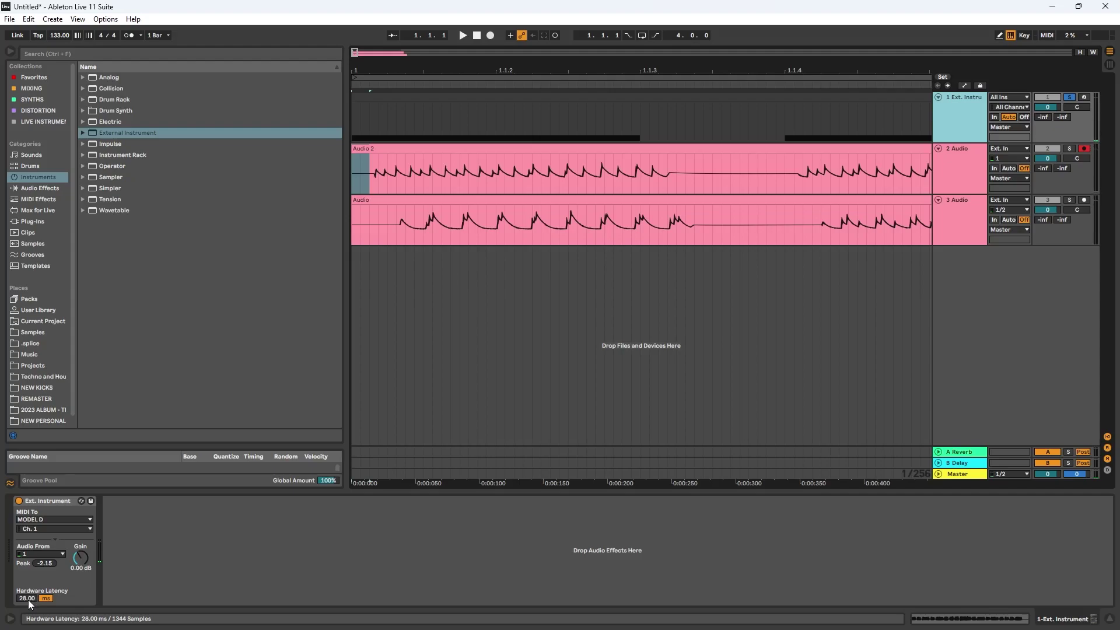
drag(28, 599, 28, 584)
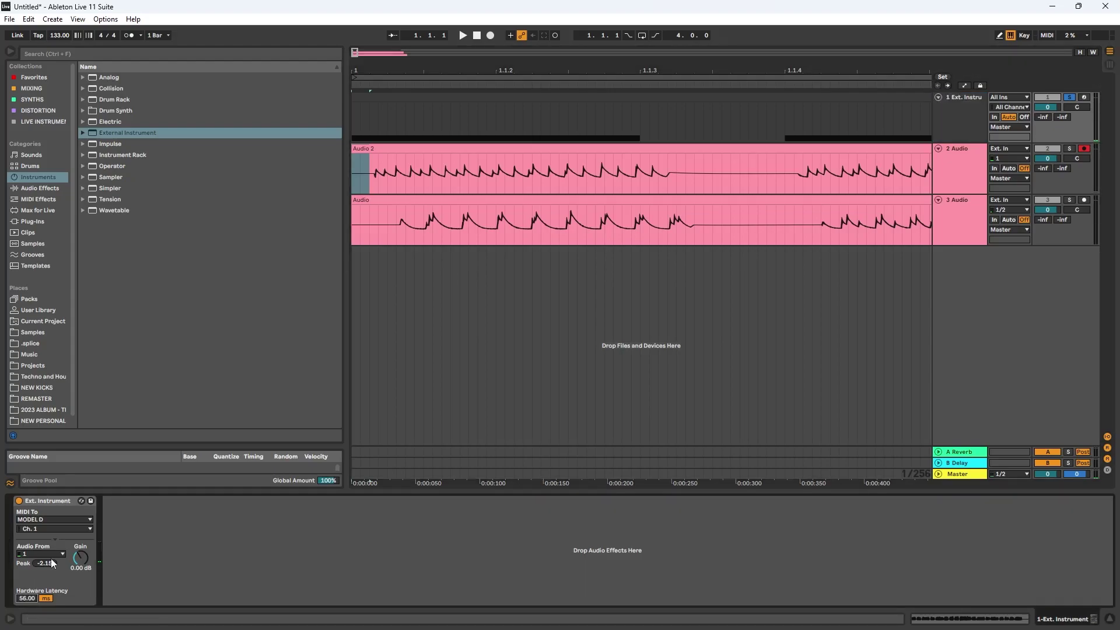
click(477, 35)
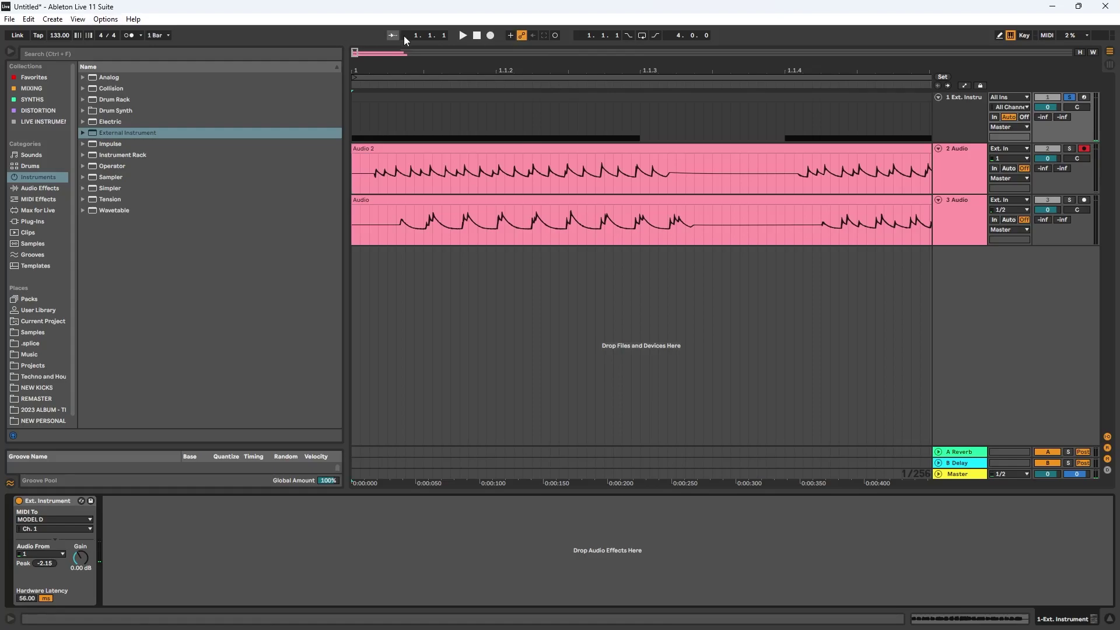
Move the second take onto a new audio track at bar 1, and record a third synth take on 2 Audio from bar 1
drag(503, 158, 480, 246)
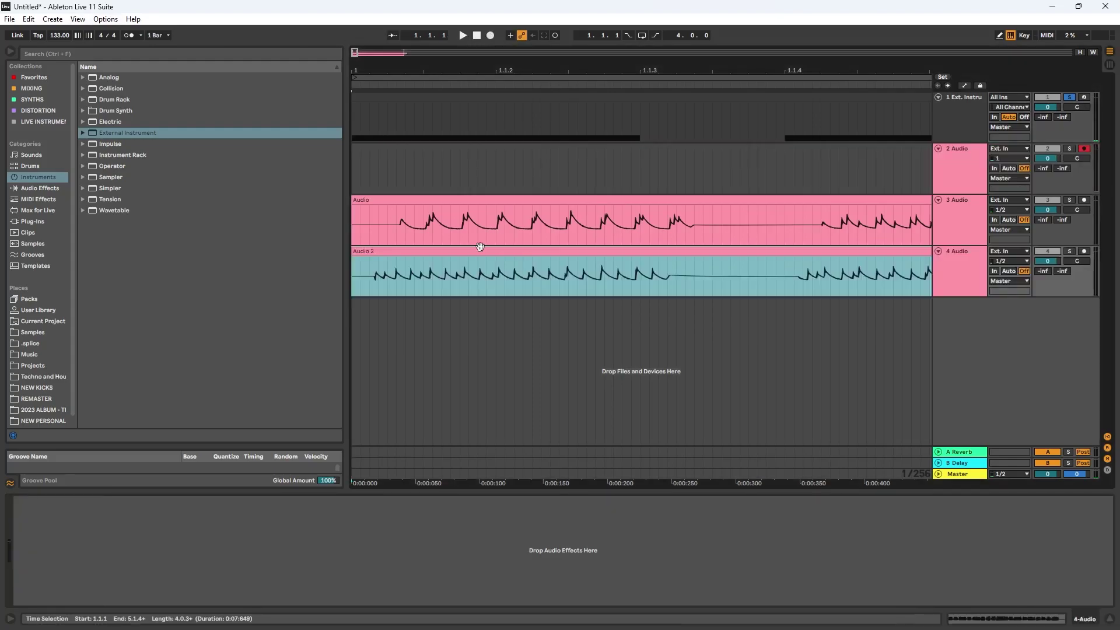
click(490, 37)
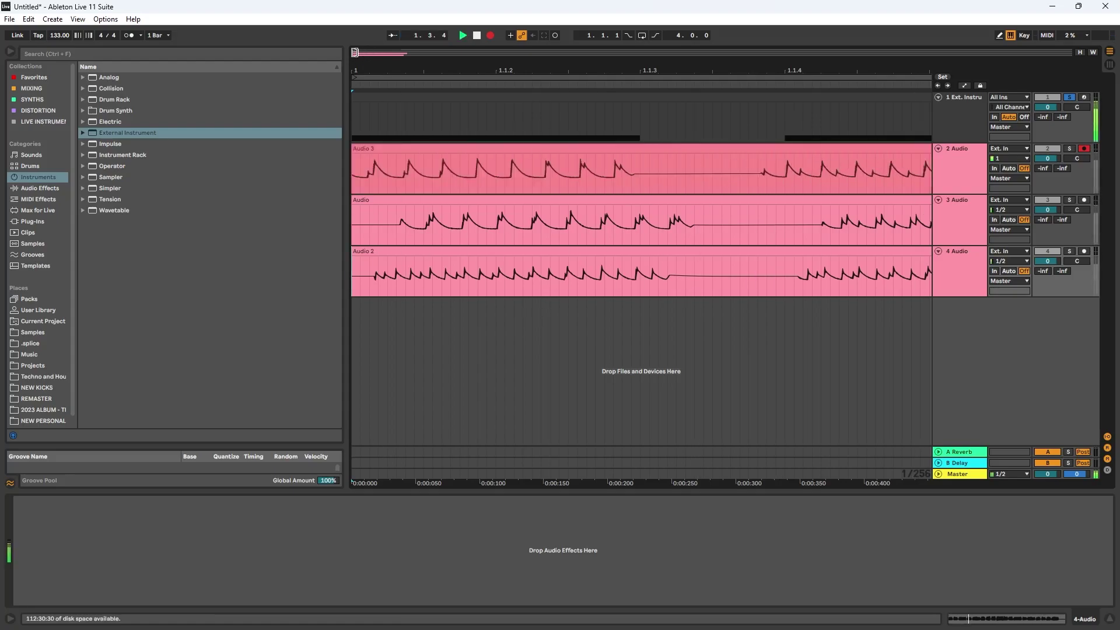
key(minus)
key(minus)
key(minus)
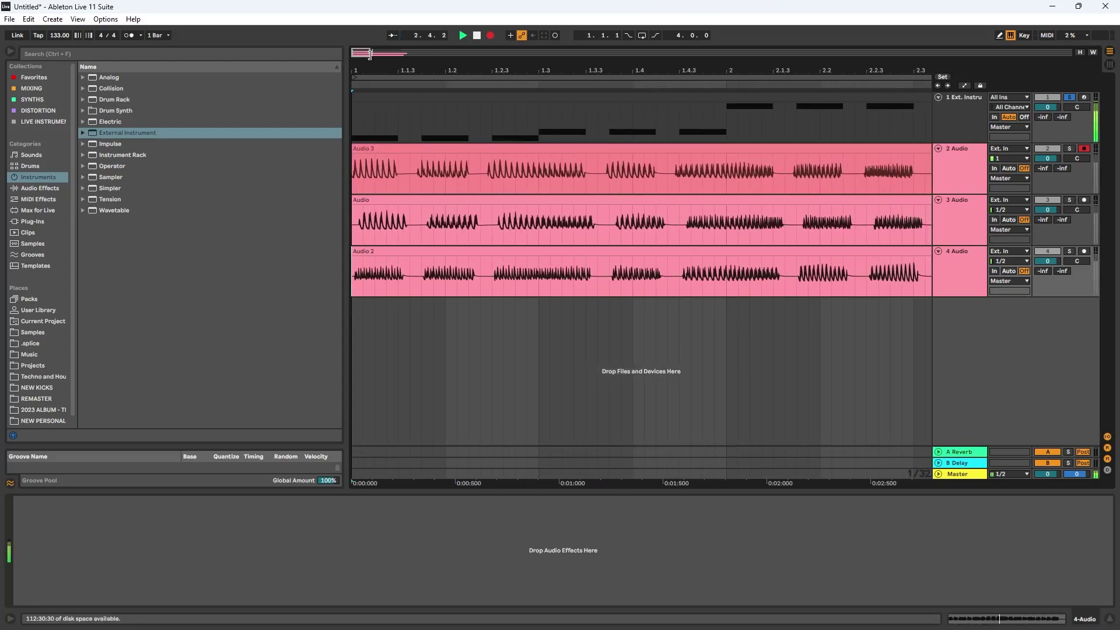
key(plus)
key(plus)
key(plus)
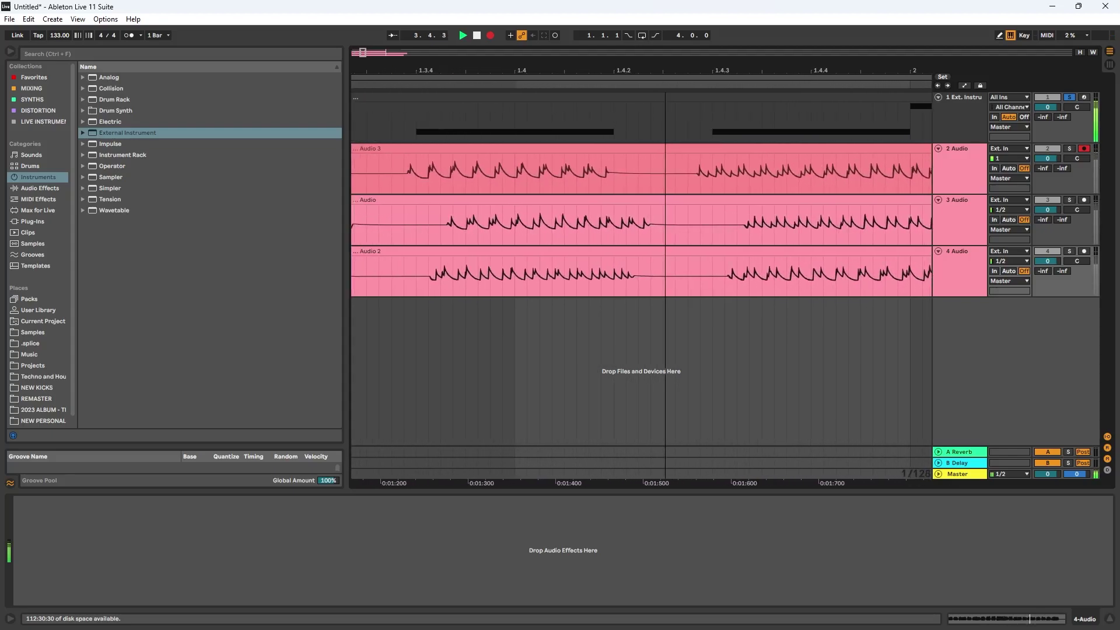
key(minus)
key(minus)
key(minus)
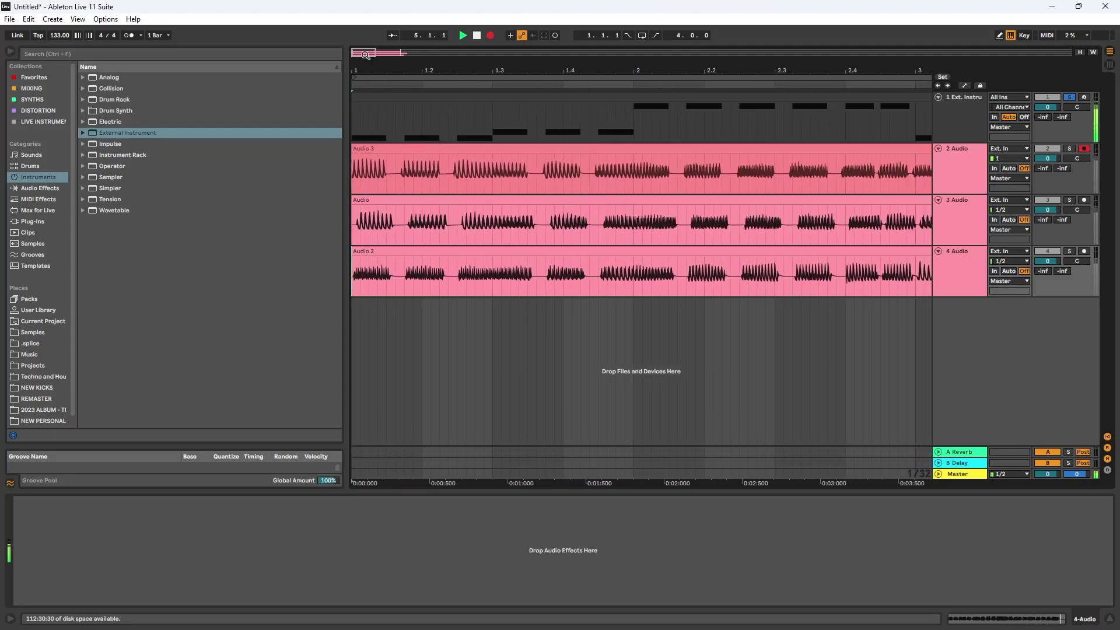
key(space)
Move the third take from 2 Audio onto a new audio track beneath the other takes, keeping its start at bar 1
key(plus)
key(plus)
key(plus)
key(plus)
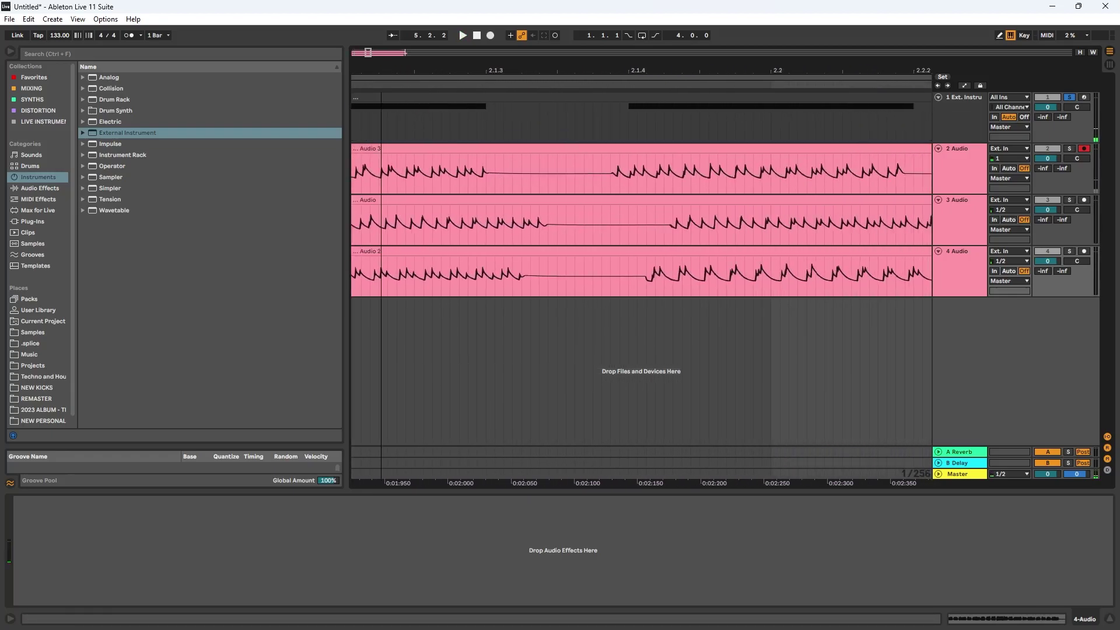
key(minus)
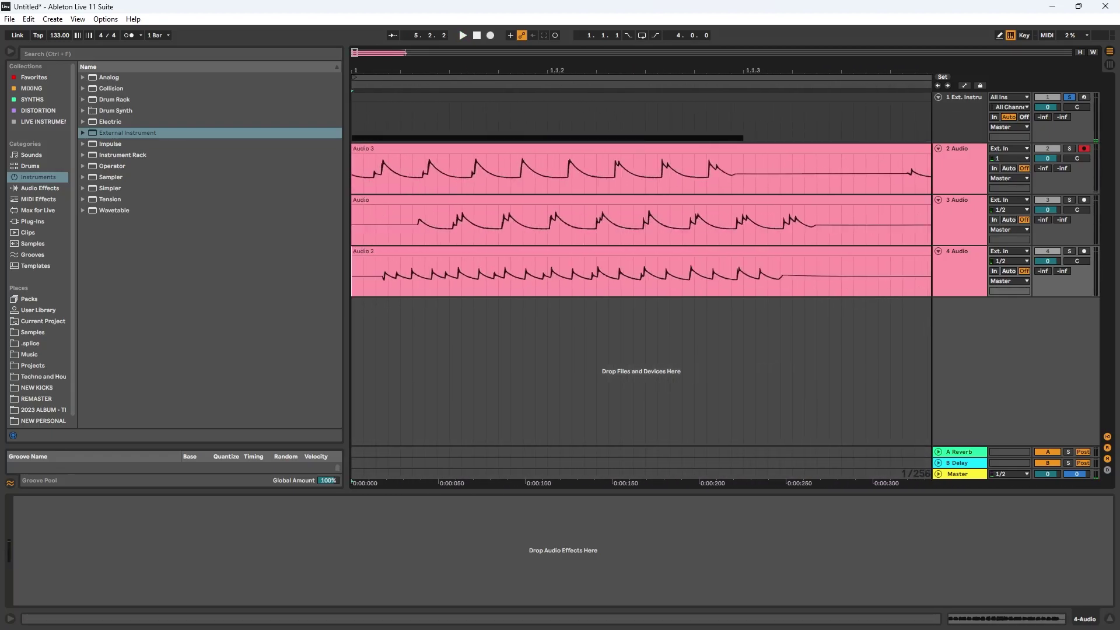
key(minus)
drag(458, 164, 459, 316)
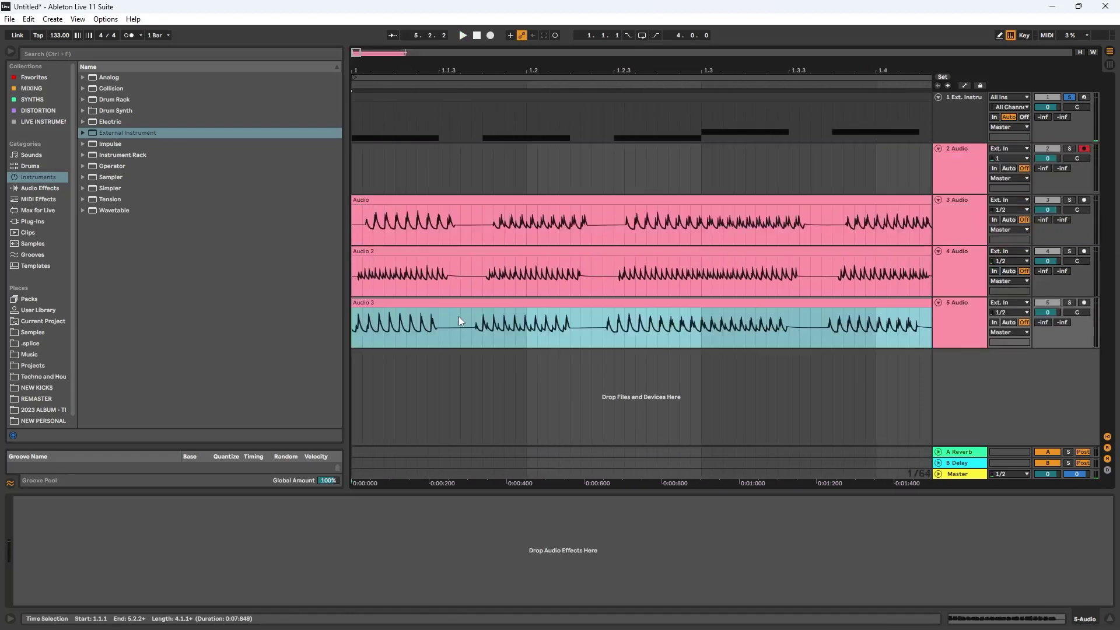
Set the External Instrument's hardware latency to 50 ms and record a fourth take on 2 Audio from bar 1
click(951, 131)
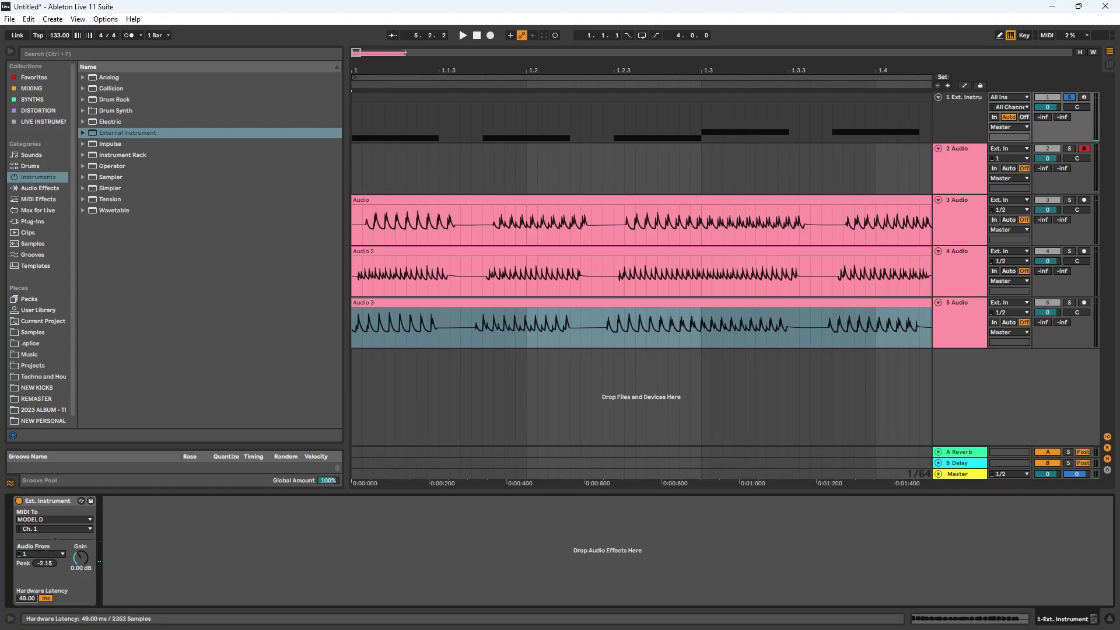
click(476, 36)
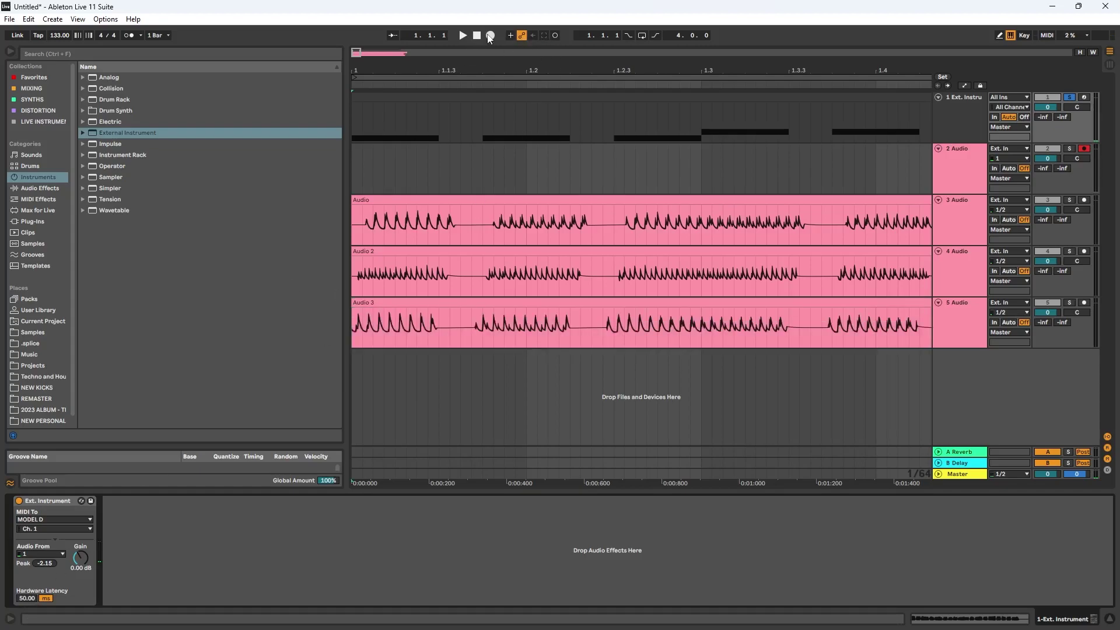
click(490, 36)
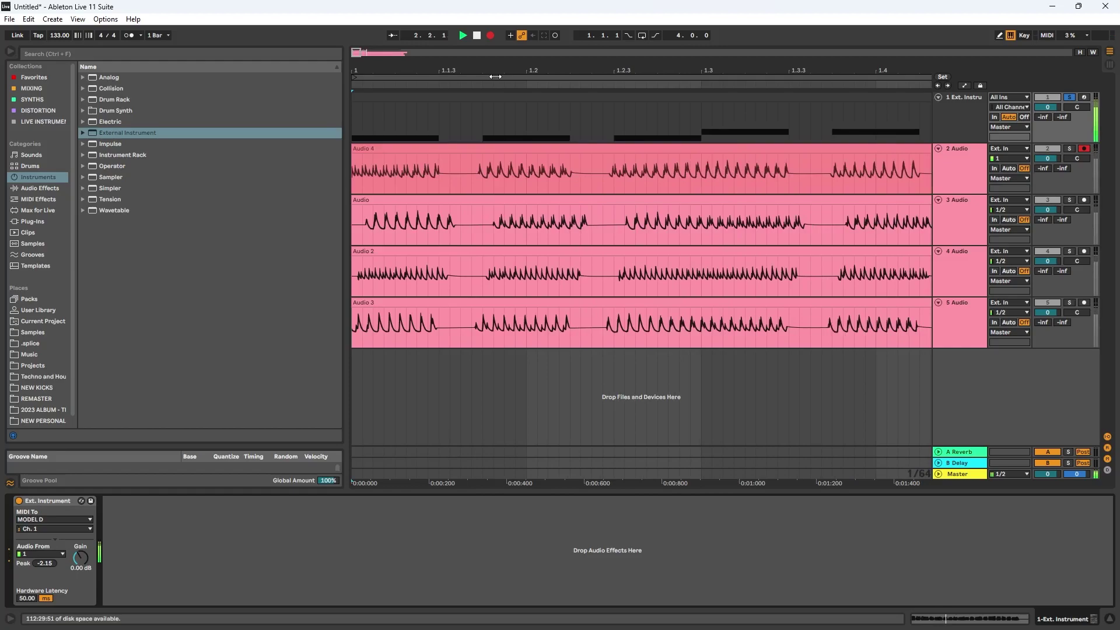
key(F9)
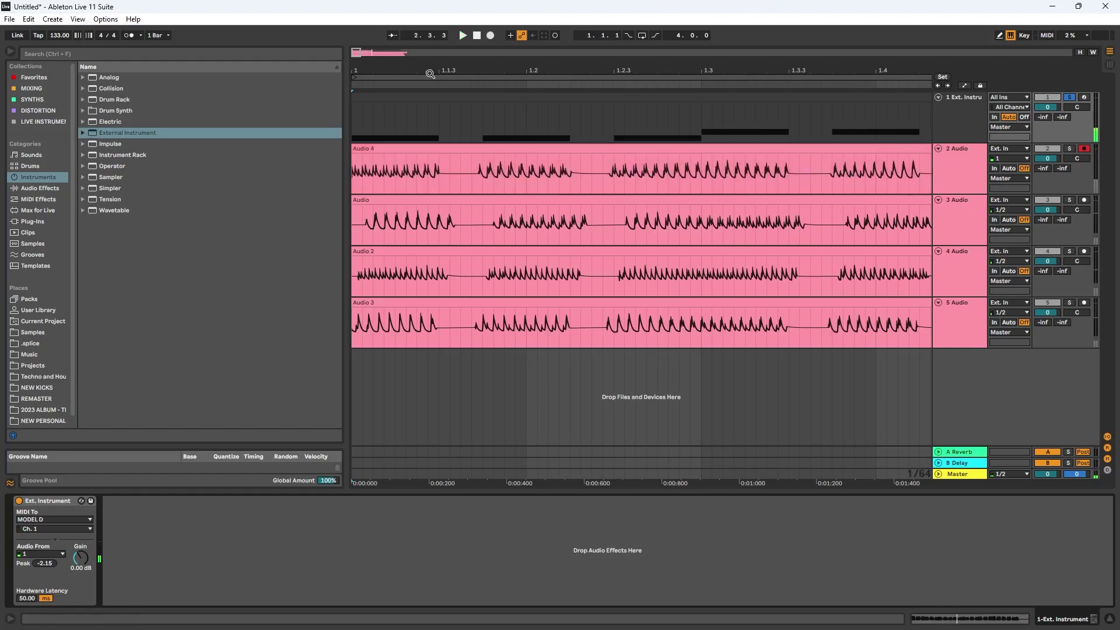
Set the External Instrument's hardware latency to 47 ms and record a new take over the previous one on 2 Audio
click(356, 54)
mouse_move(356, 54)
mouse_down()
mouse_move(359, 85)
mouse_move(359, 52)
mouse_up()
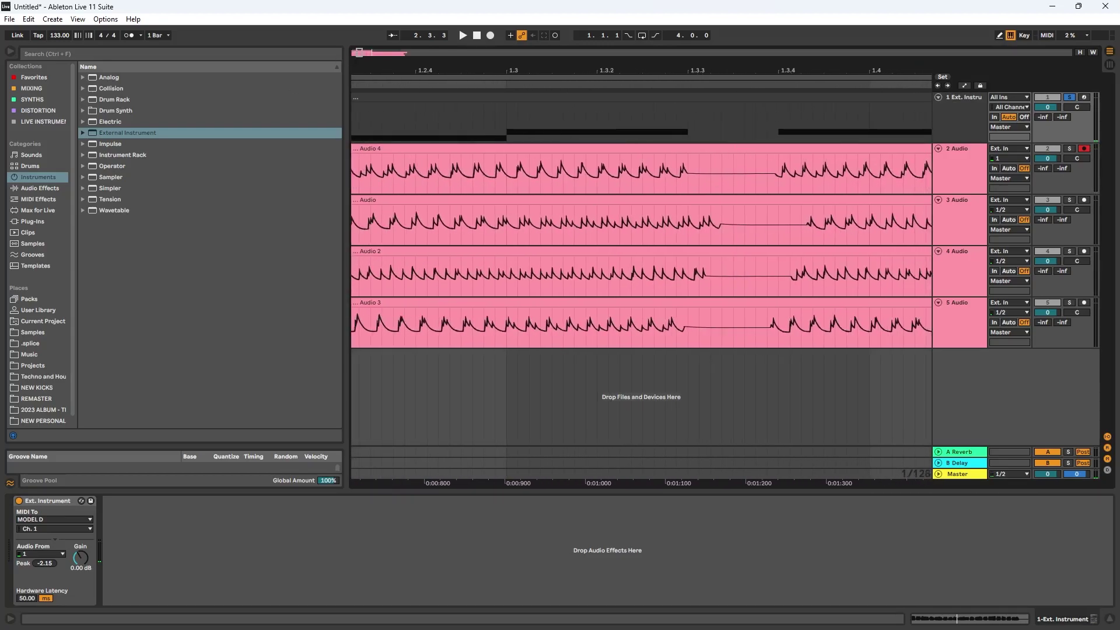
scroll(26, 597, down, 5)
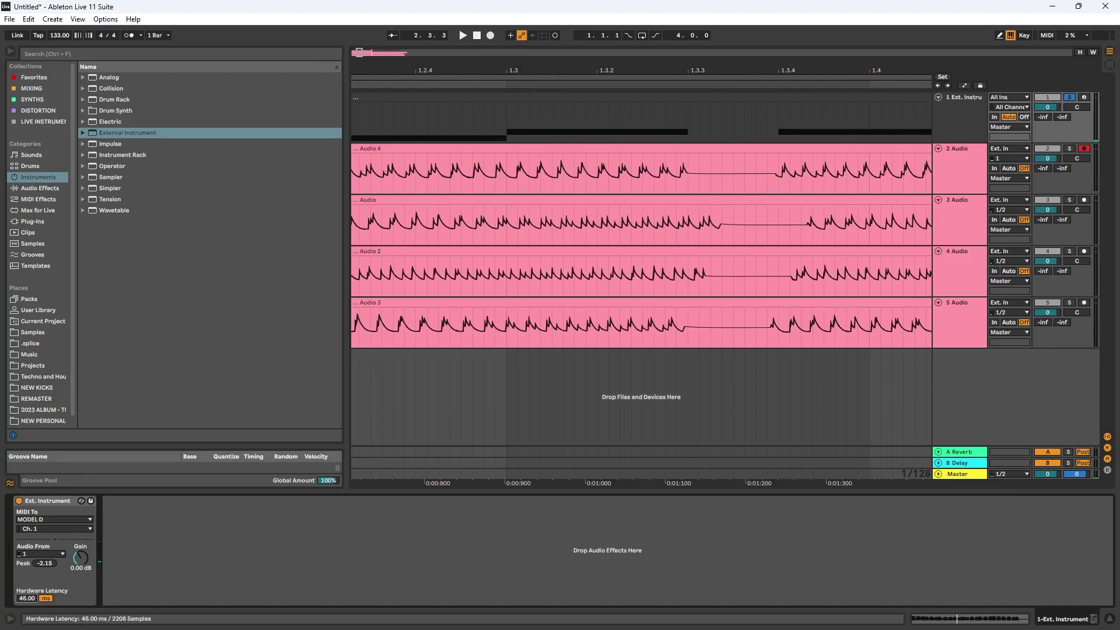
click(477, 35)
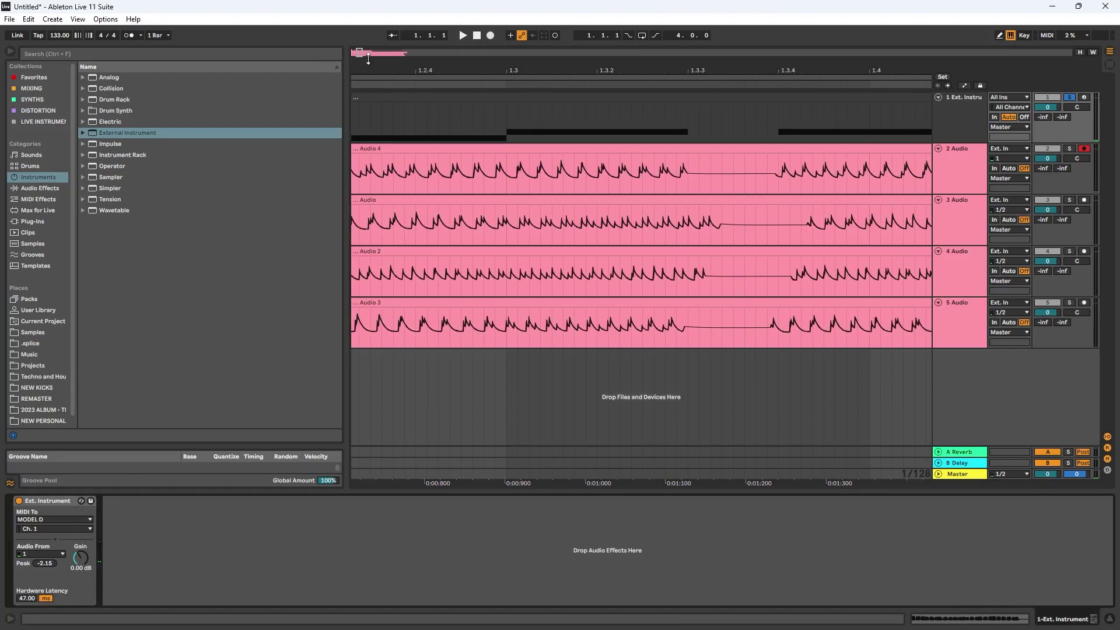
drag(357, 57, 367, 64)
click(490, 36)
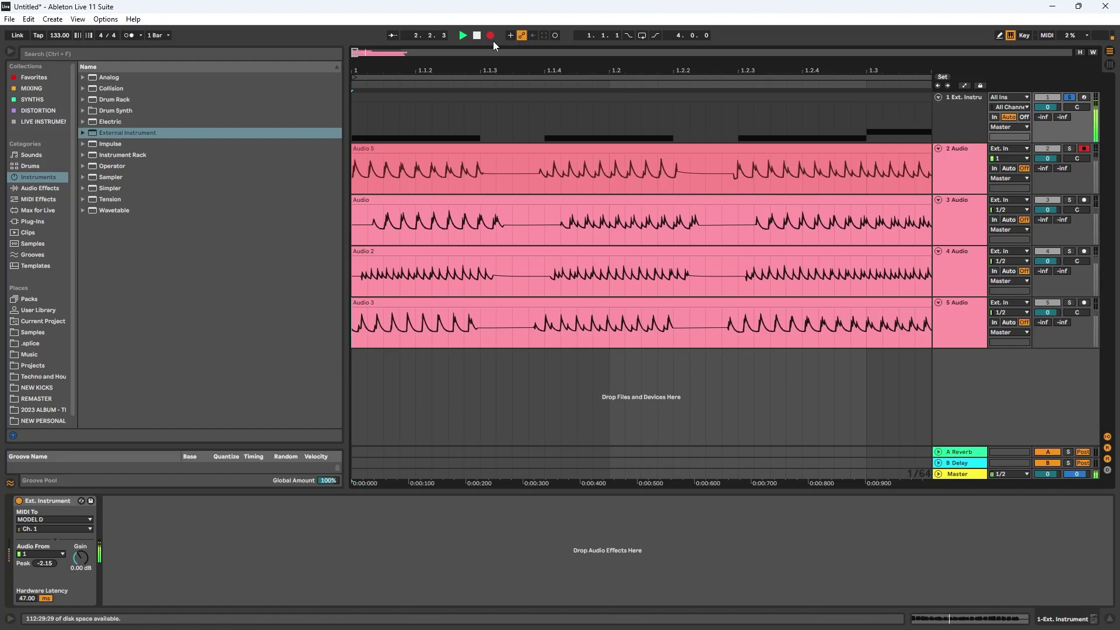
key(space)
Set the External Instrument's hardware latency to 43 ms and record another take on 2 Audio from bar 1
drag(28, 598, 28, 614)
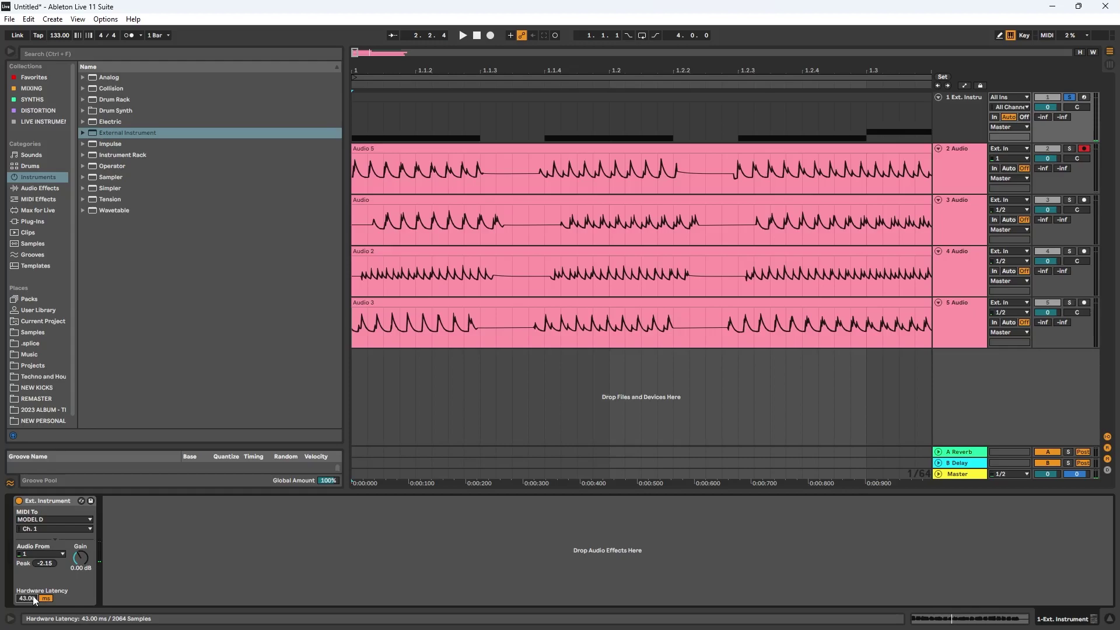
click(490, 35)
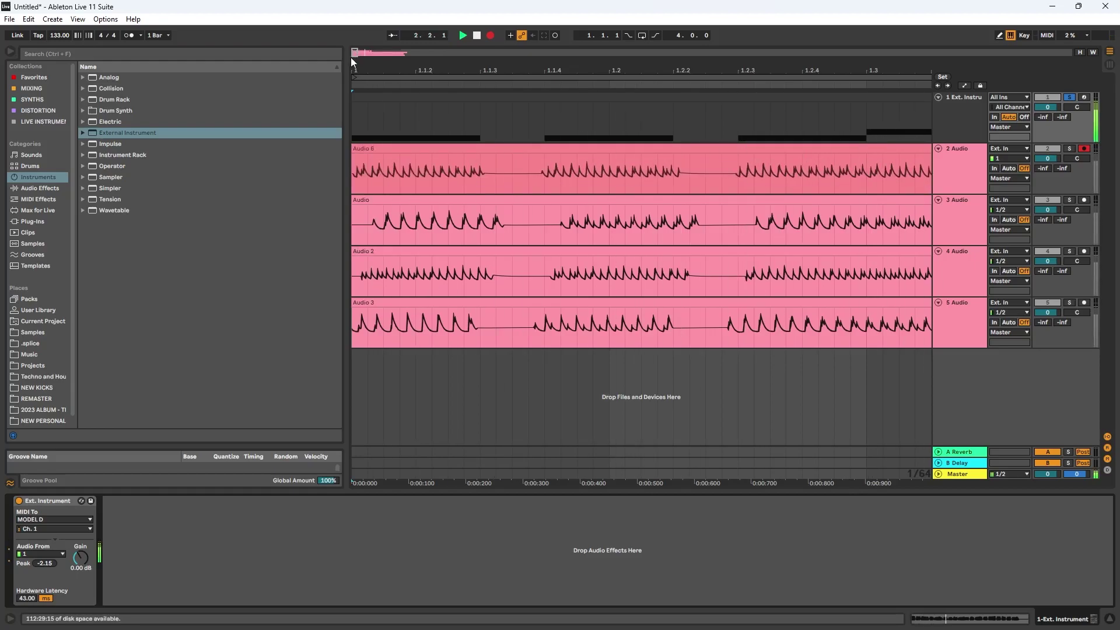
key(space)
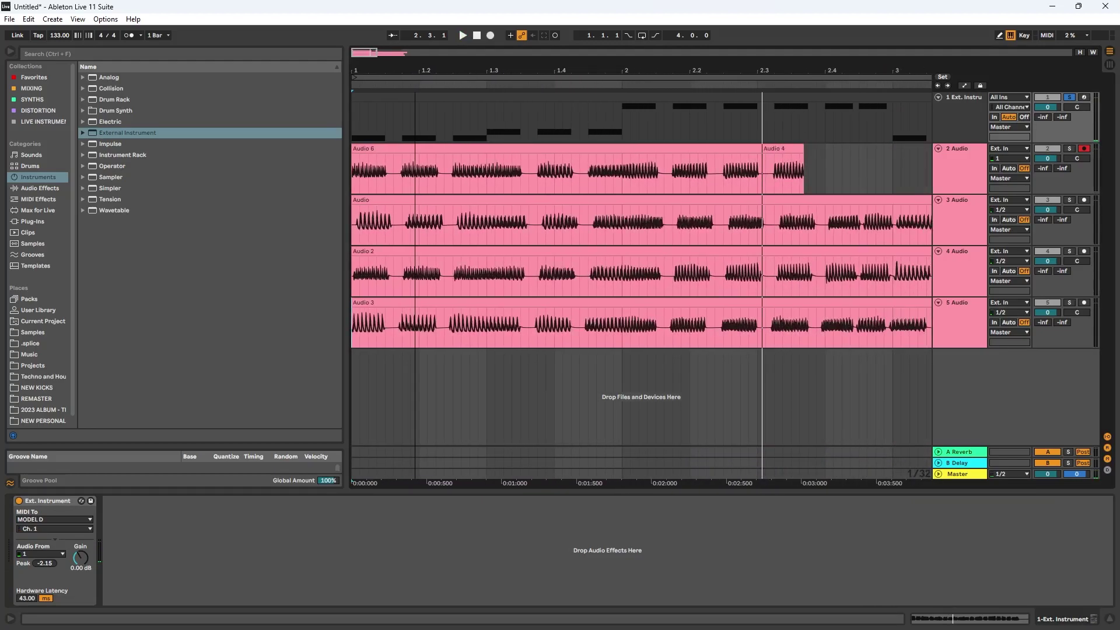
Move the newest take onto a new audio track at bar 1 and delete the leftover Audio 4 clip fragment on 2 Audio
click(527, 162)
drag(527, 162, 500, 365)
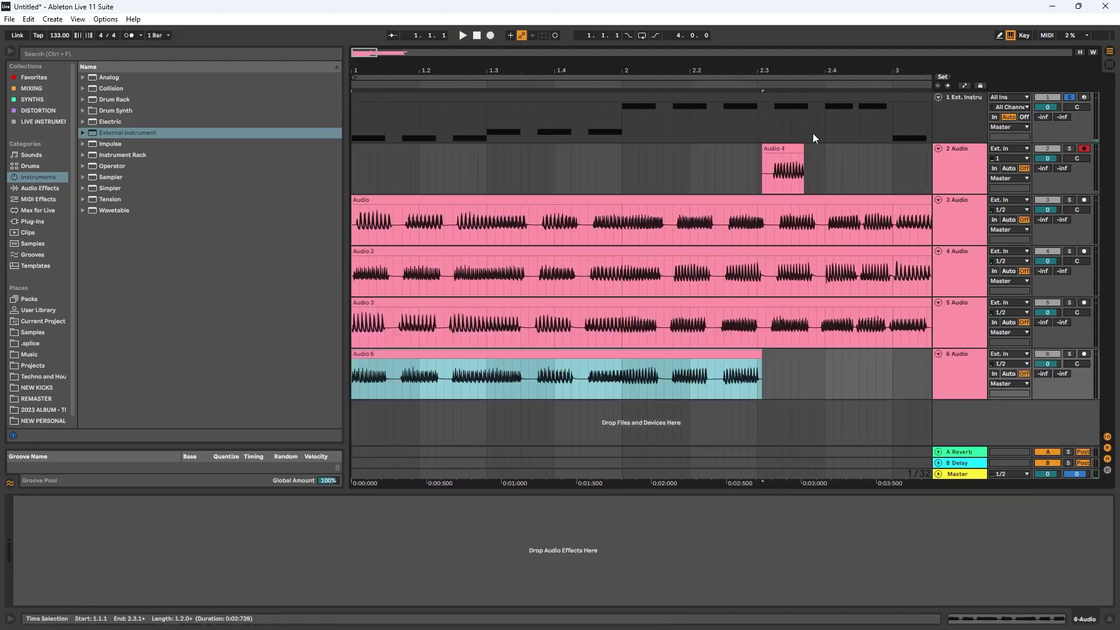
click(782, 169)
key(Delete)
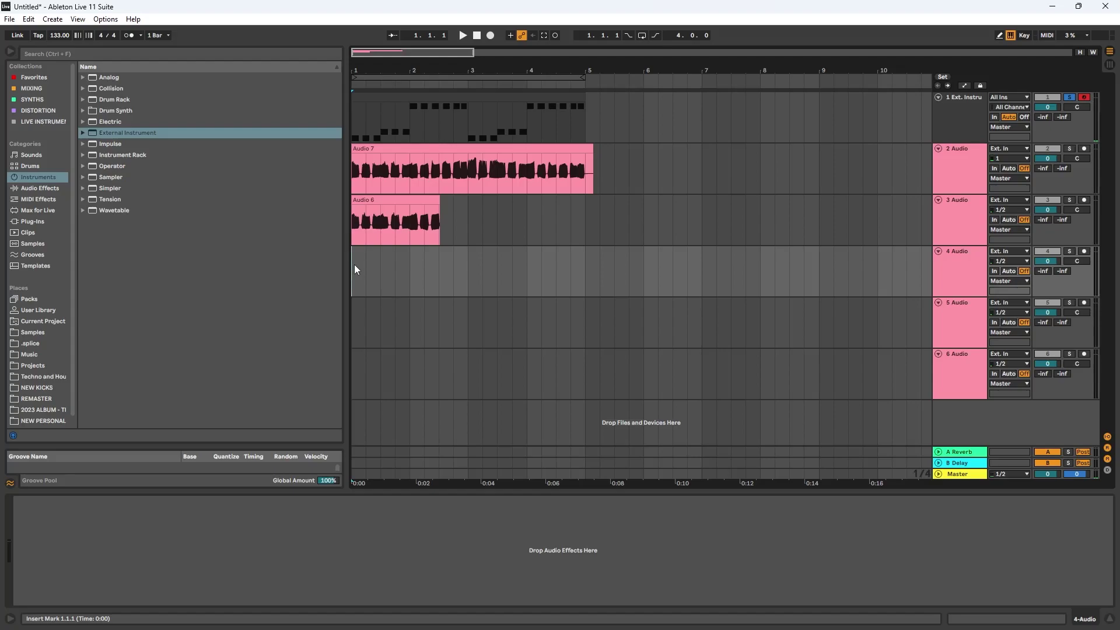
Open the audio preferences and the FlexASIO hardware setup to review the driver and latency settings
click(106, 19)
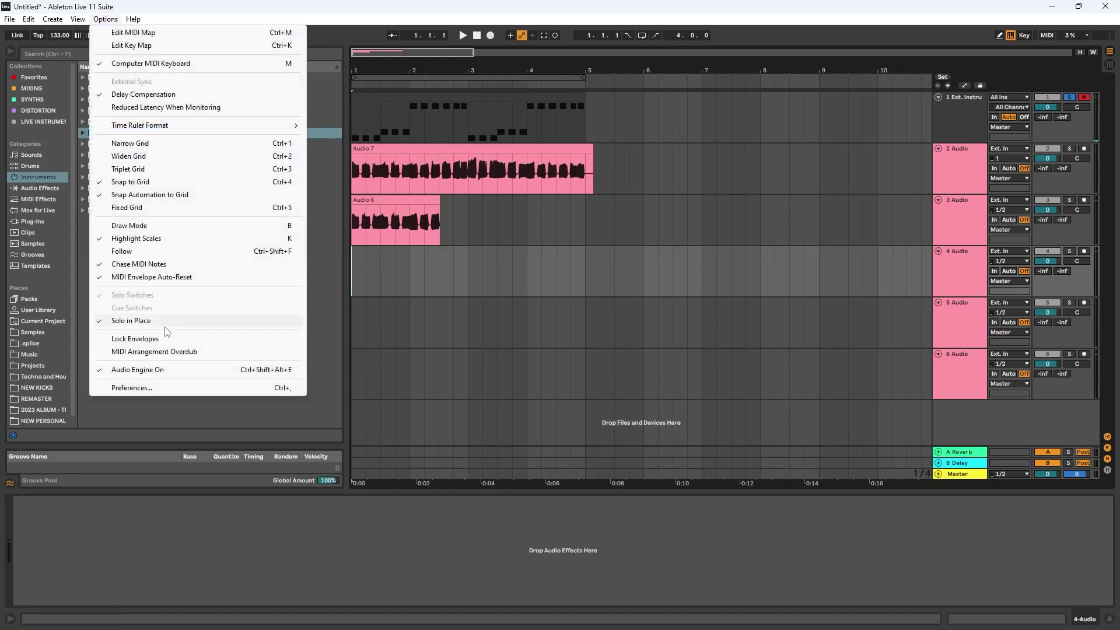
click(130, 388)
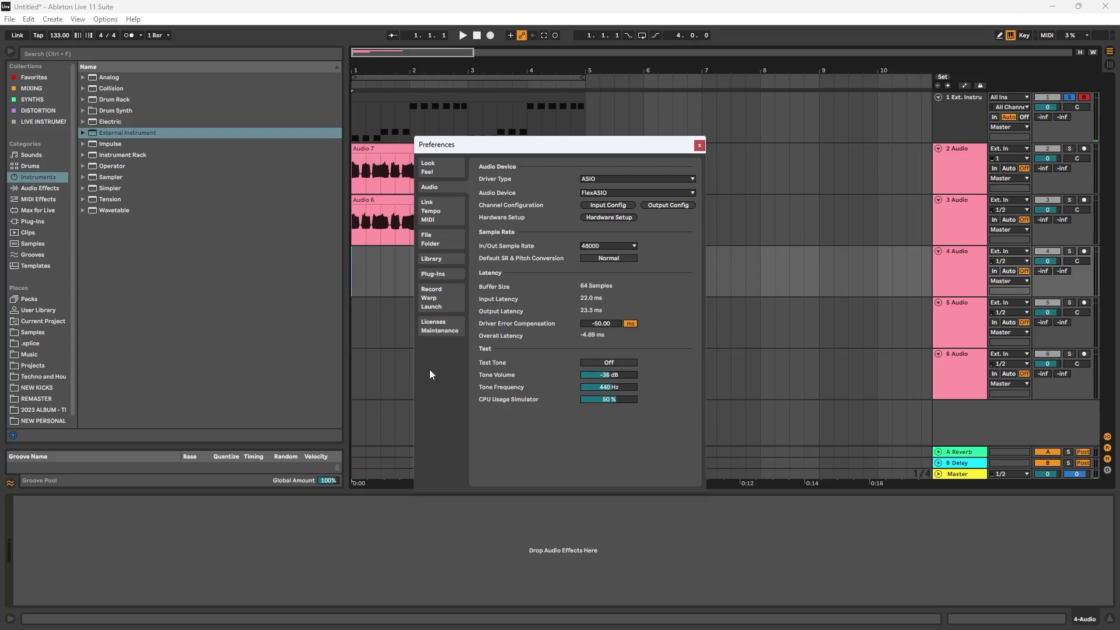
click(607, 217)
click(633, 126)
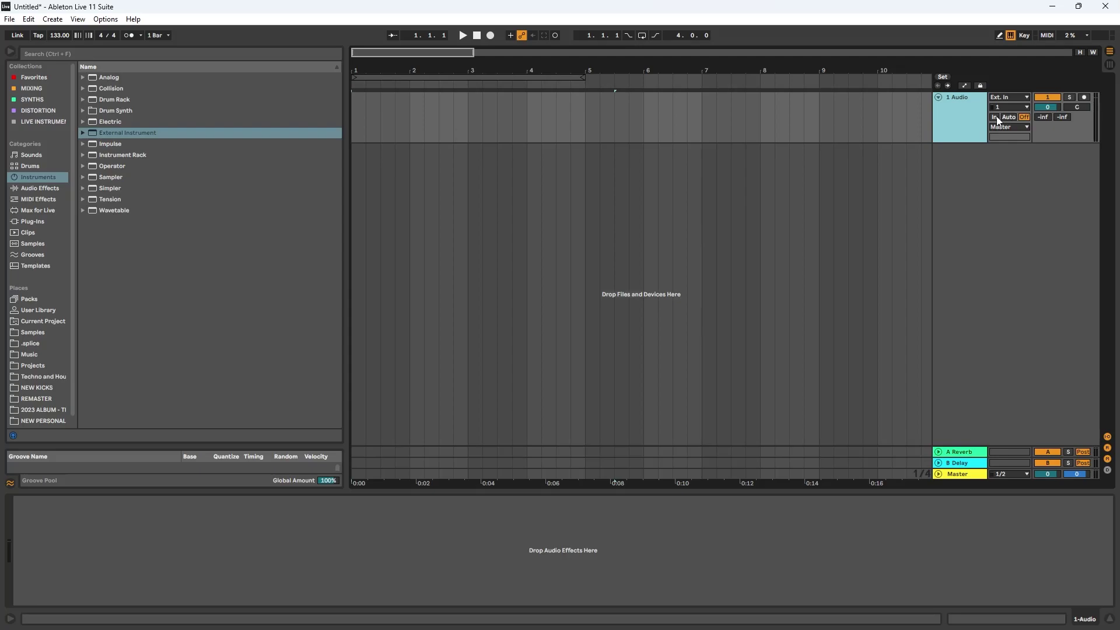
right_click(958, 165)
click(986, 171)
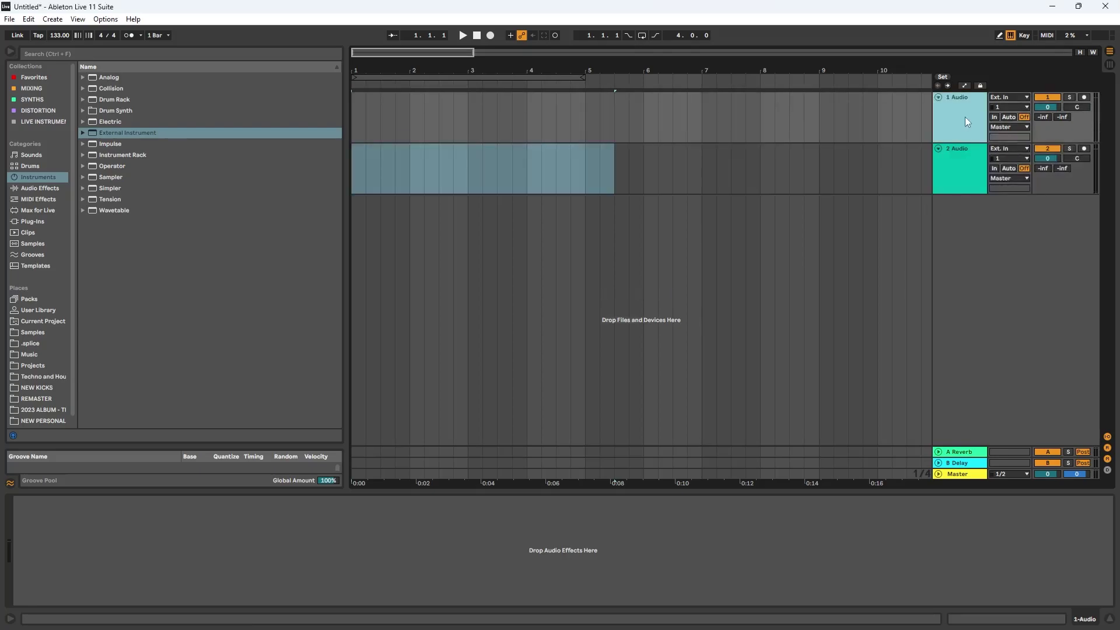
key(Delete)
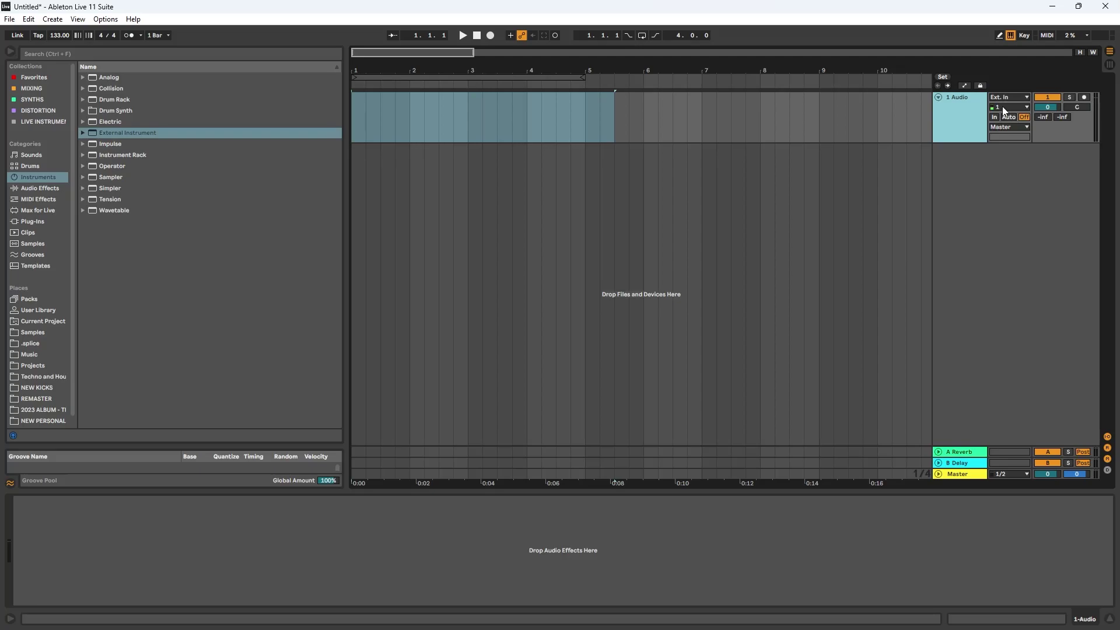
Set the 1 Audio track's monitoring to In and load the Archetype Tim Henson VST plug-in on it
click(1004, 119)
click(992, 117)
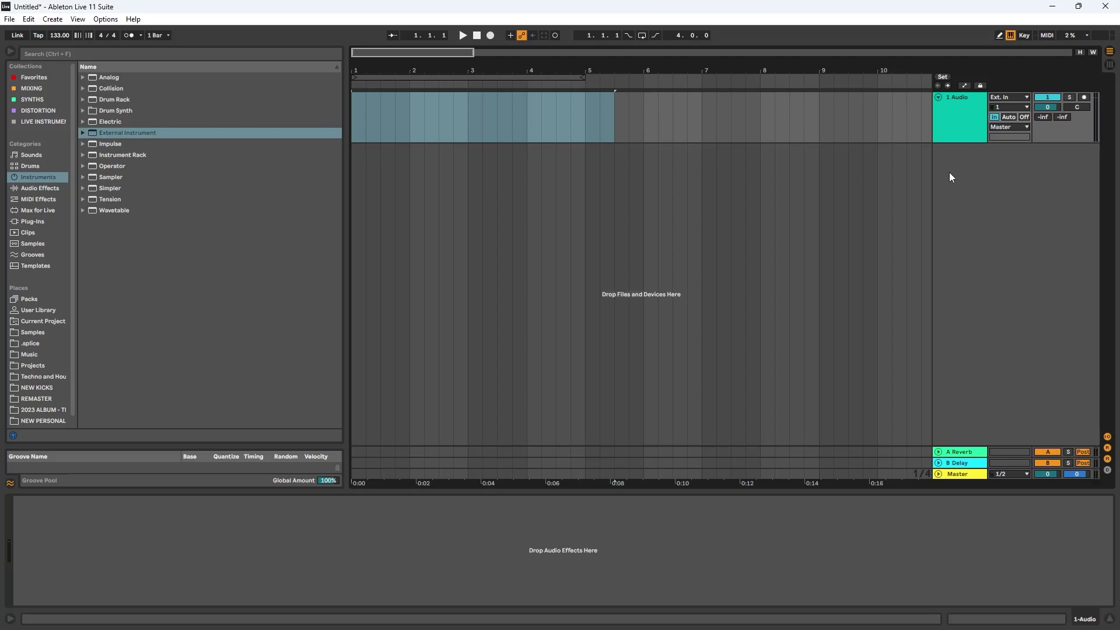
click(38, 221)
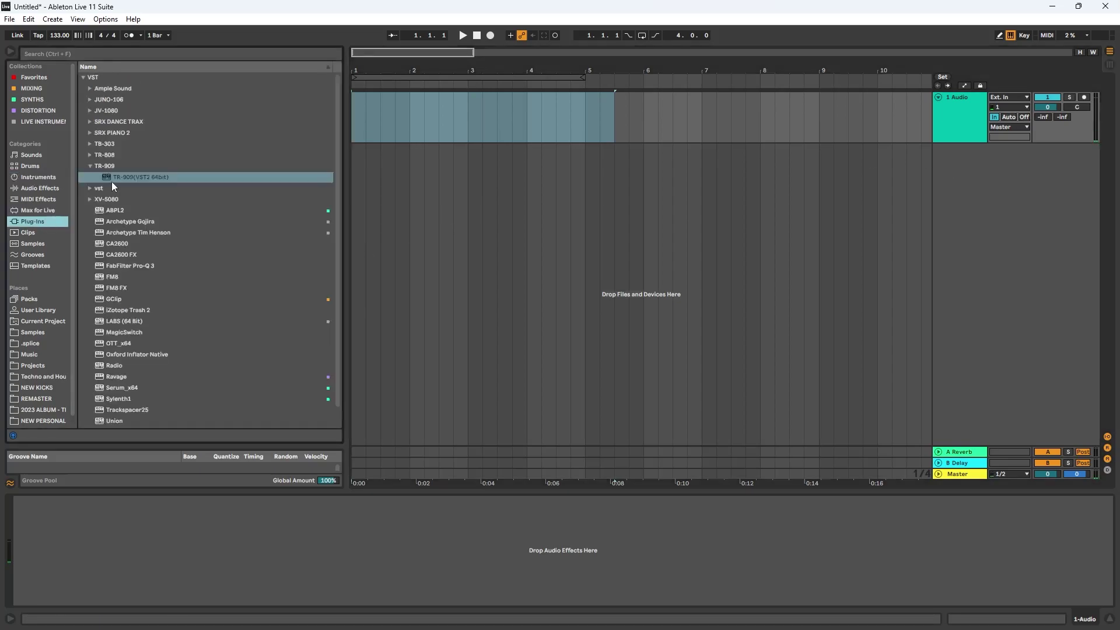
scroll(181, 230, down, 2)
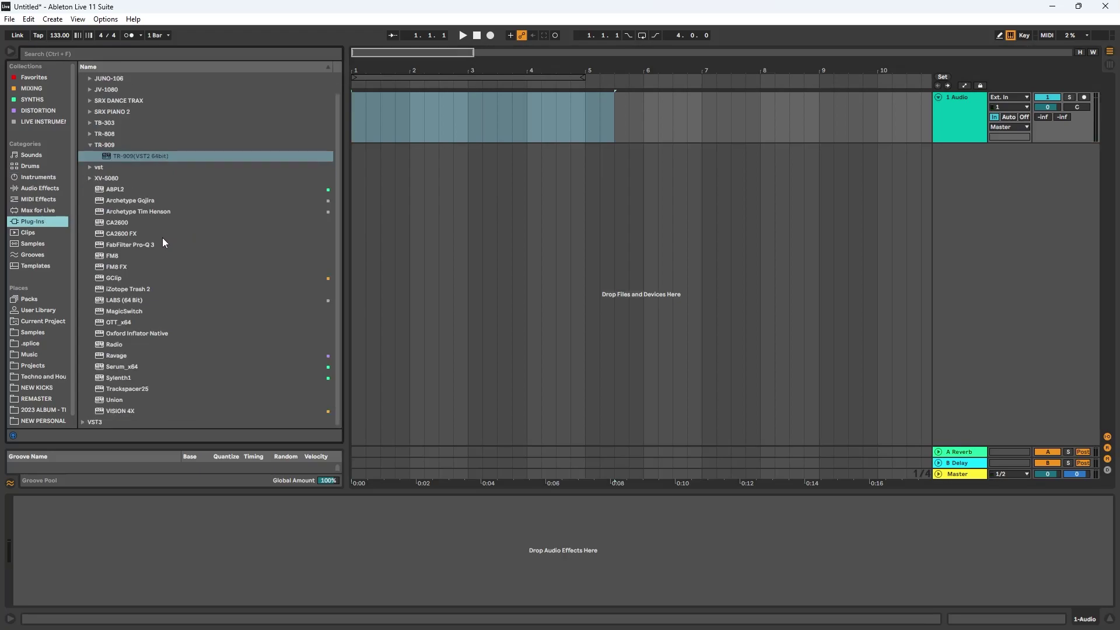
scroll(144, 231, up, 1)
drag(138, 212, 172, 228)
drag(171, 228, 949, 126)
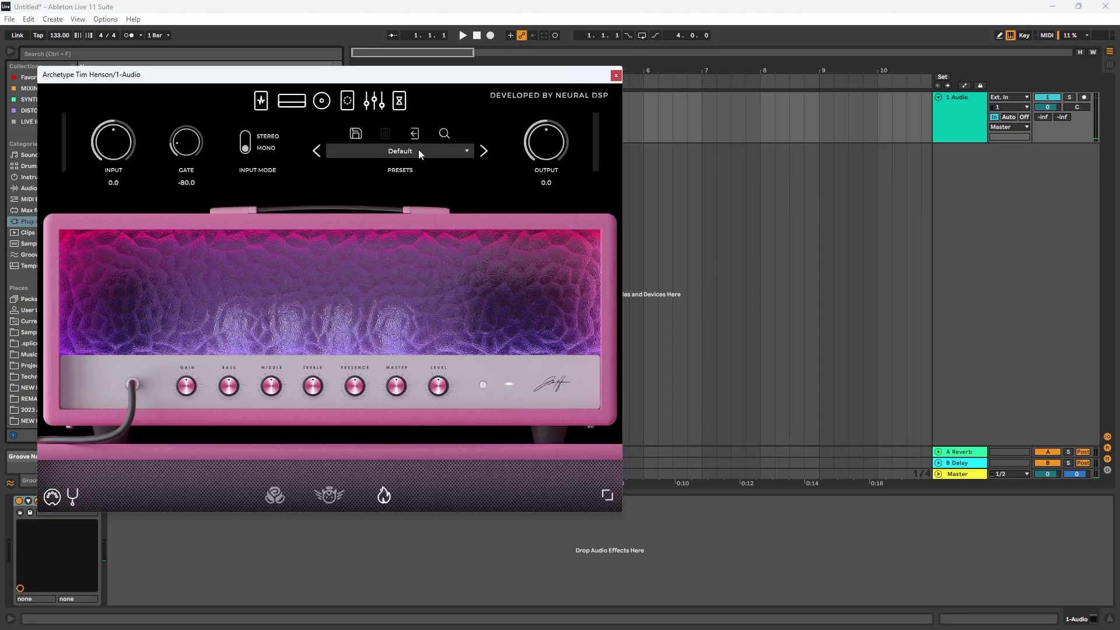
Load the Fingerstyle Acoustic preset from the Arch Echo artist presets in the plug-in, and close its window
click(418, 150)
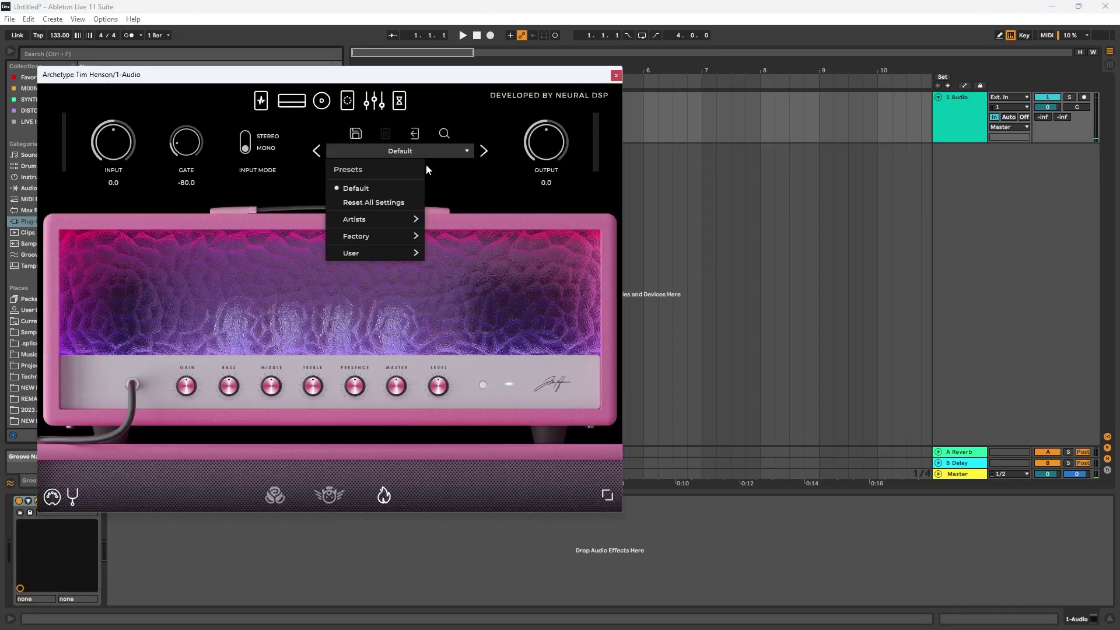
mouse_move(379, 217)
mouse_move(502, 228)
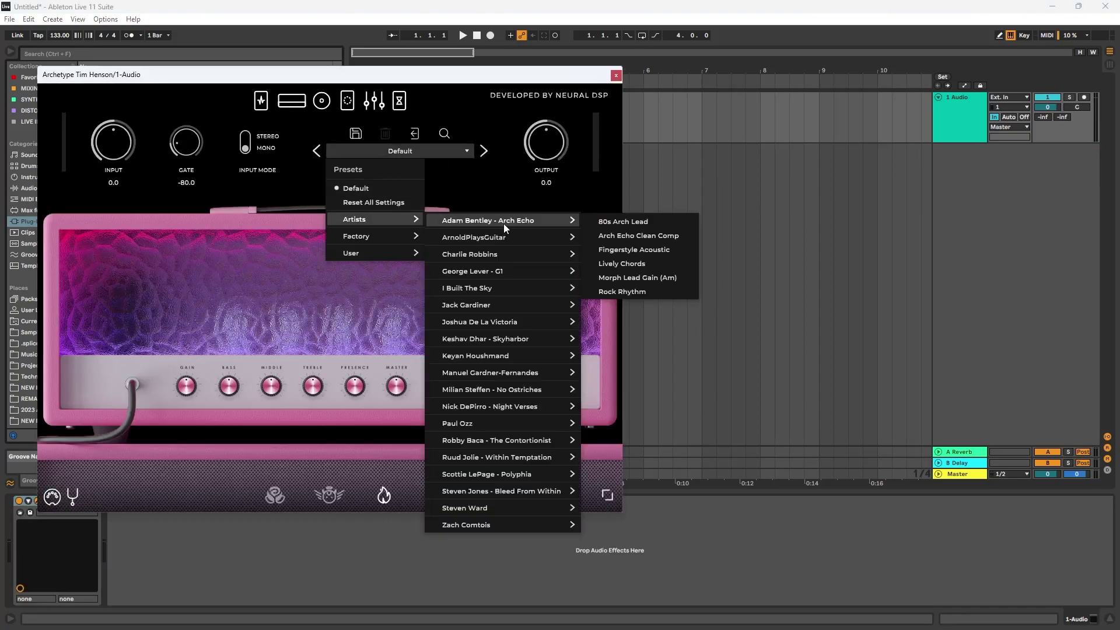
click(688, 248)
drag(505, 77, 742, 95)
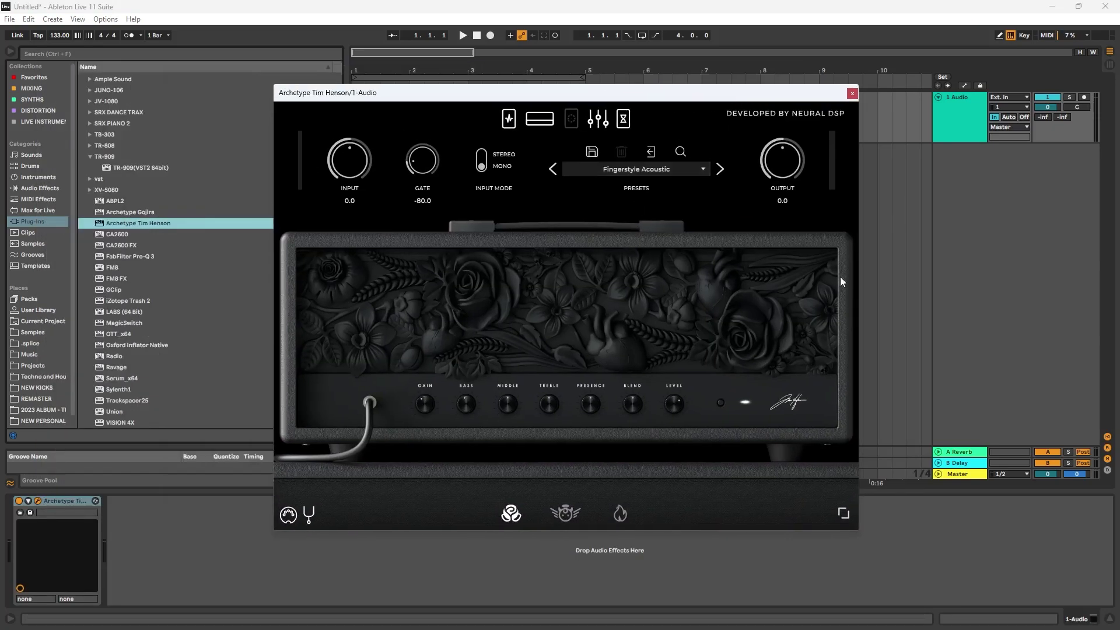
click(855, 93)
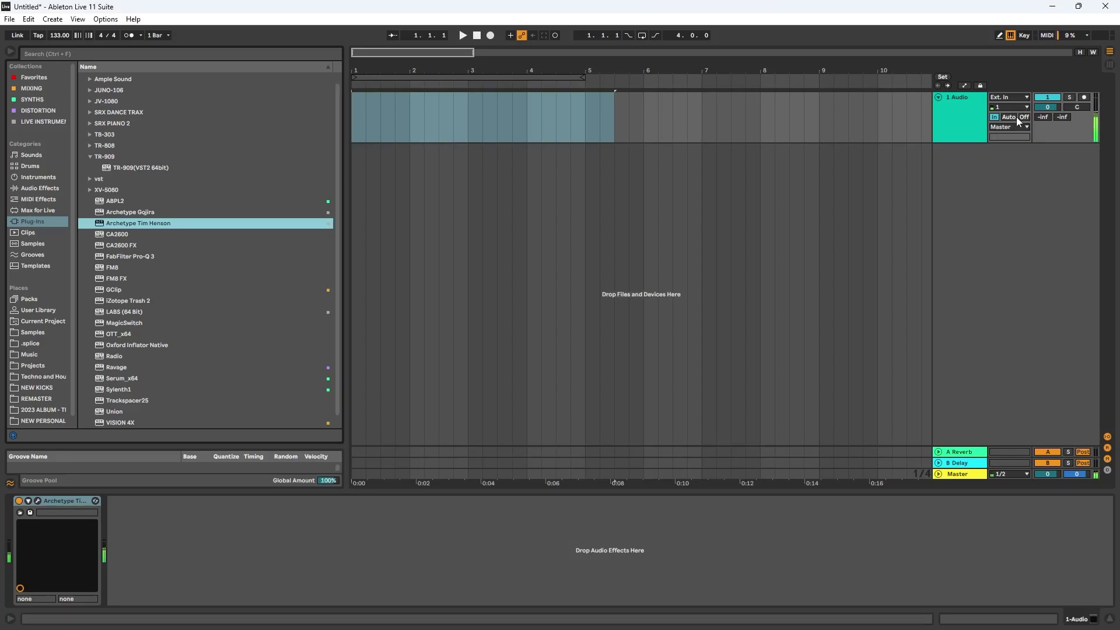
right_click(963, 187)
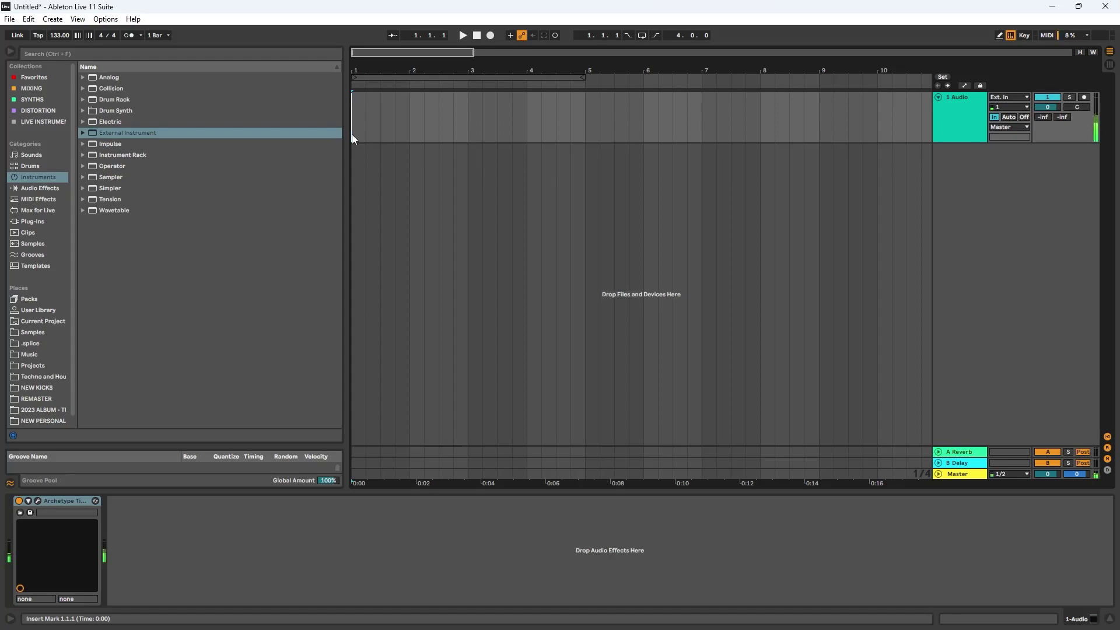
Insert a new audio track below 1 Audio and set its audio input to Resampling
click(971, 245)
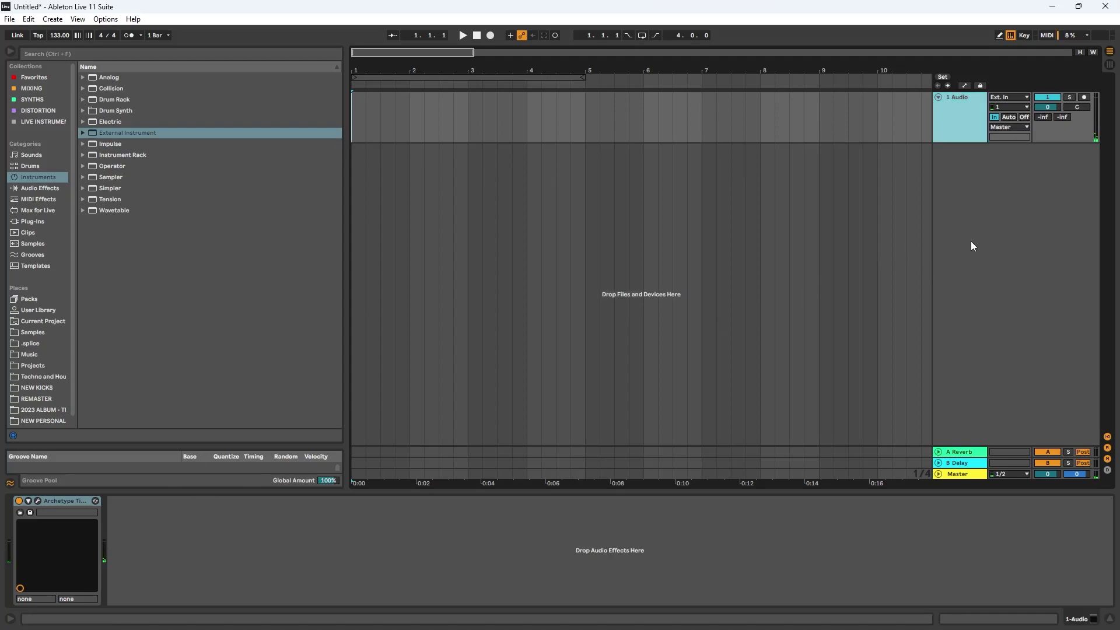
right_click(970, 241)
click(986, 247)
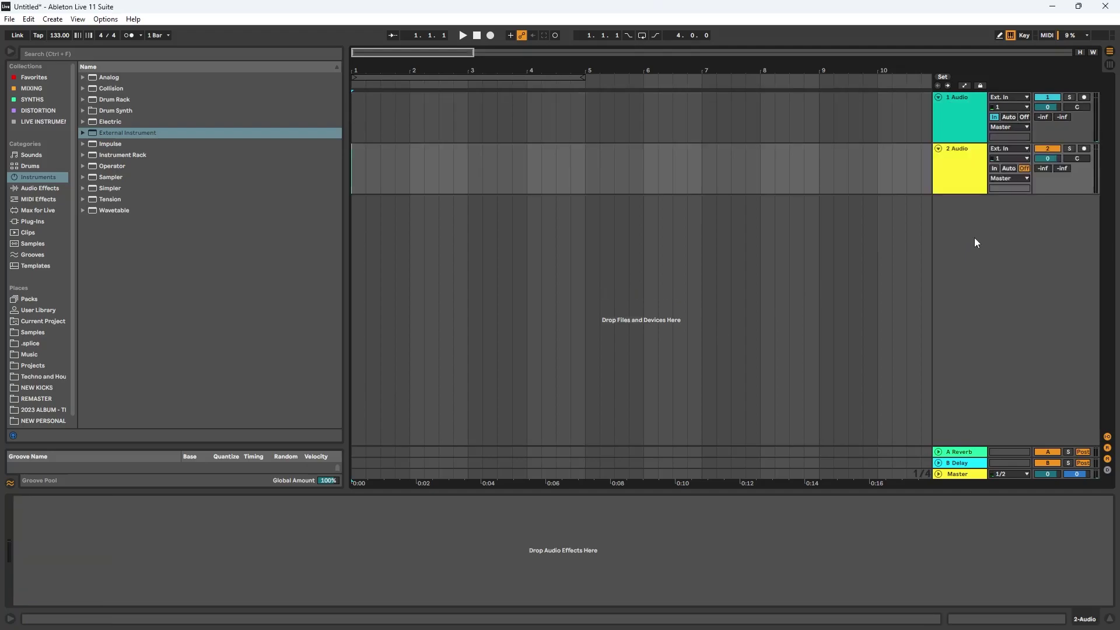
click(1003, 148)
click(1003, 148)
click(1004, 149)
click(998, 175)
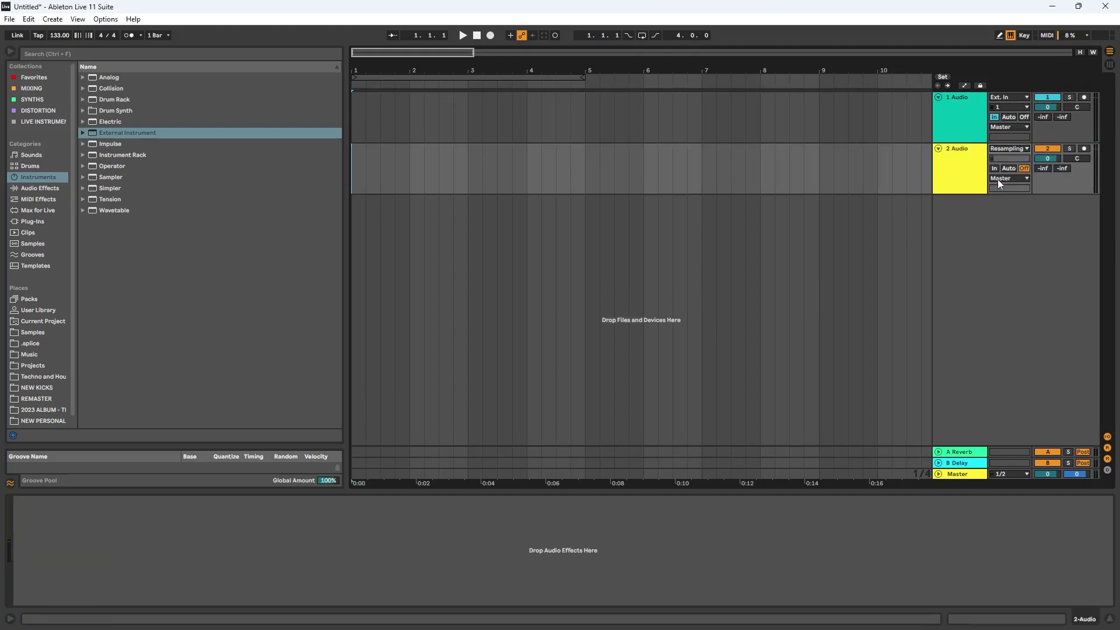
Colour the 2 Audio track dark grey and arm it for recording
right_click(974, 153)
click(836, 352)
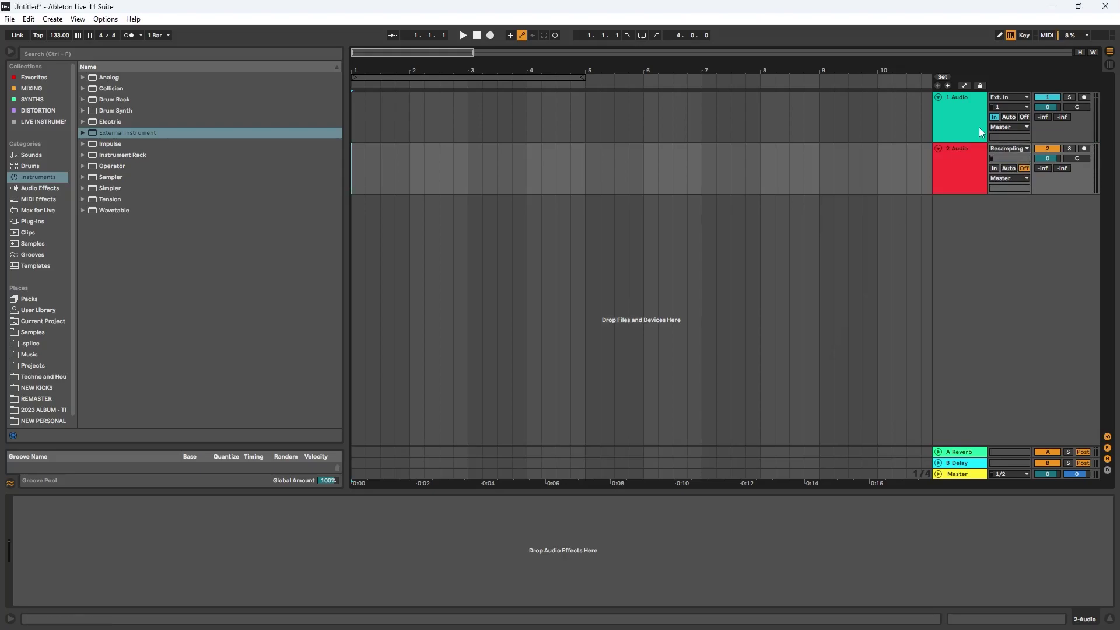
right_click(964, 160)
click(1102, 389)
click(966, 159)
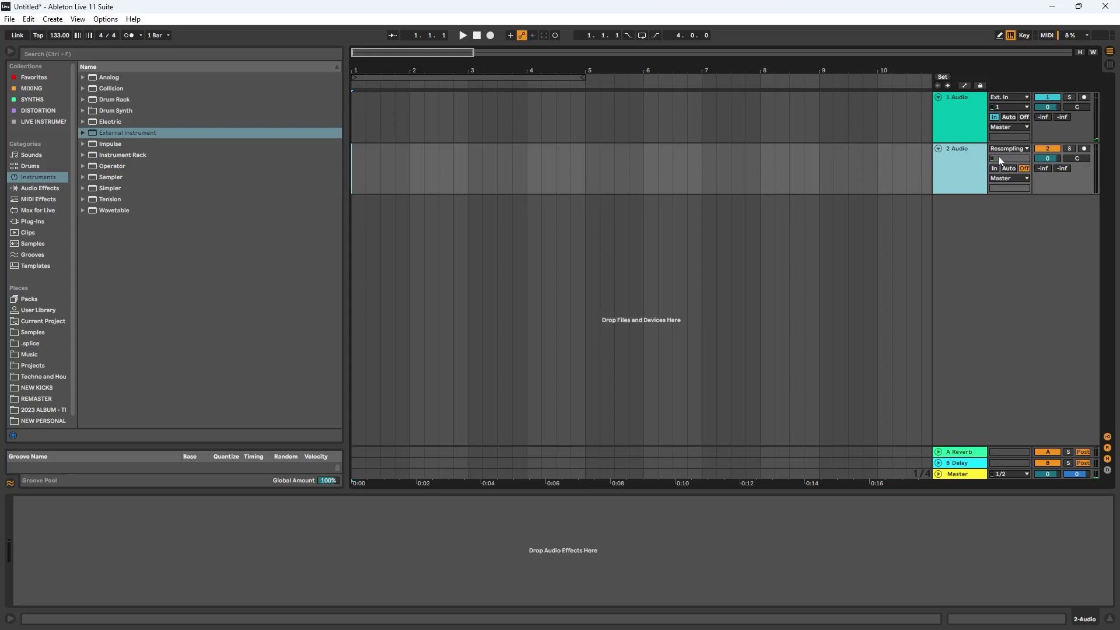
click(1084, 150)
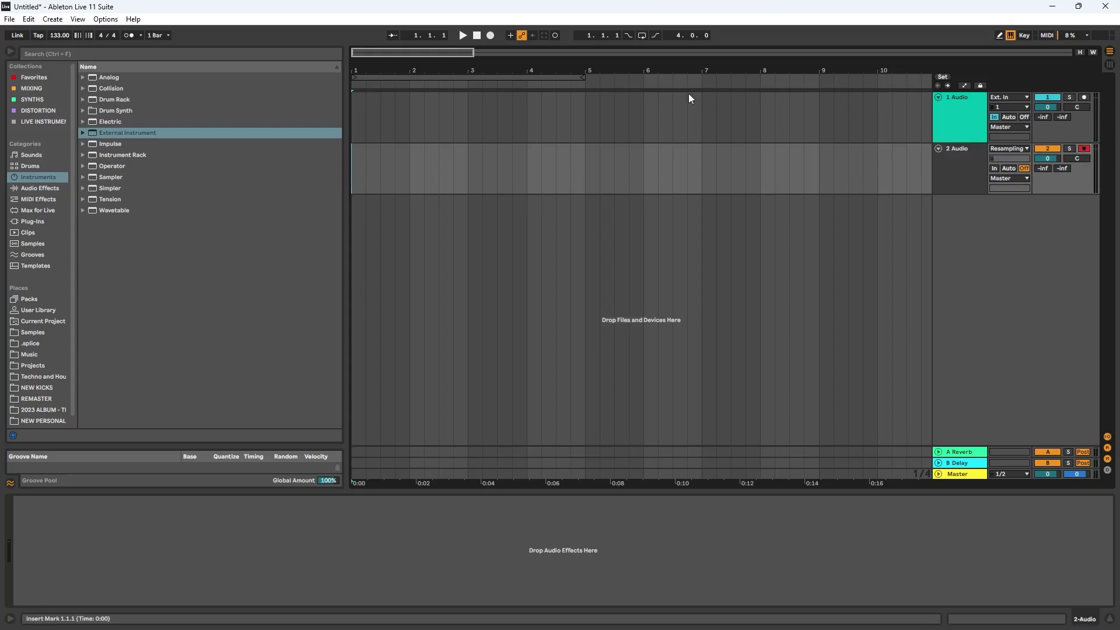
Advance the Archetype Tim Henson plug-in on 1 Audio to the Morph Lead Gain (Am) preset, and close its window
drag(474, 53, 426, 56)
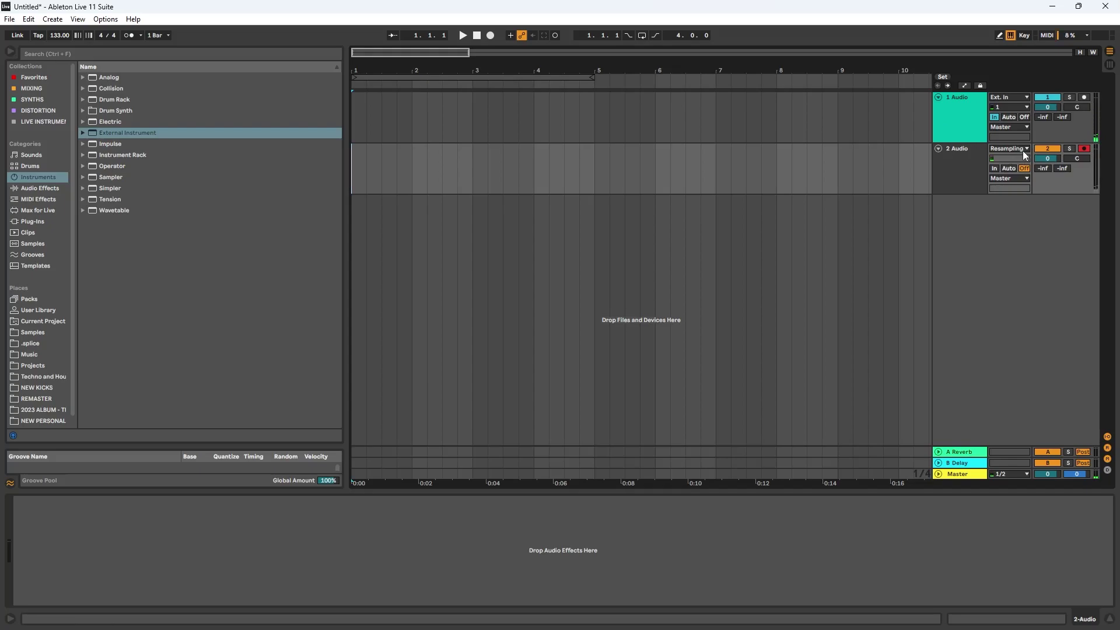
click(977, 114)
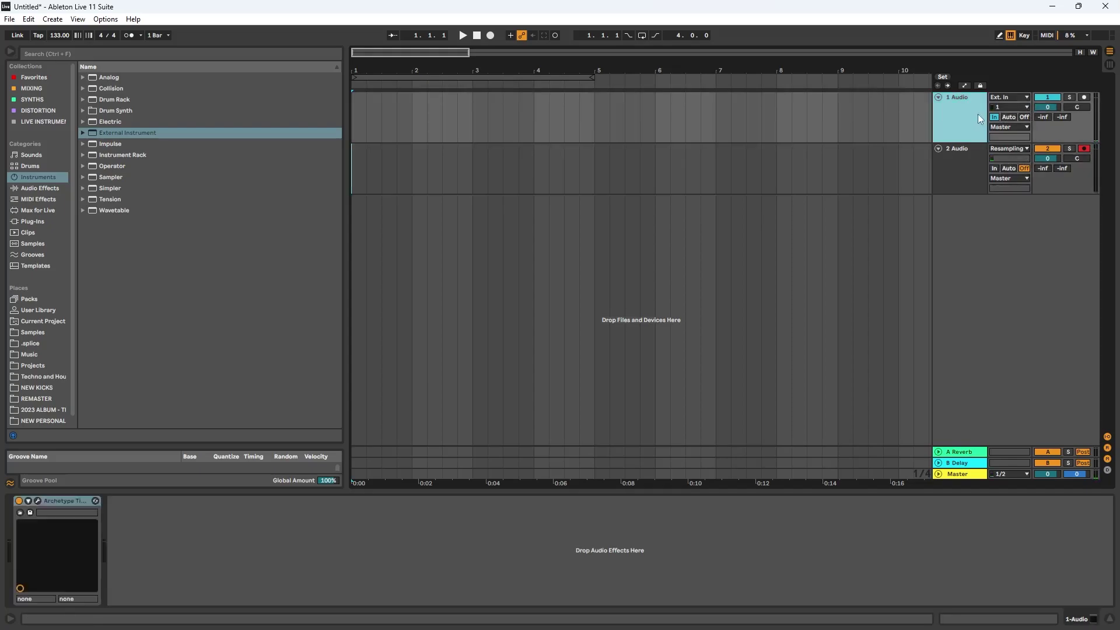
click(37, 500)
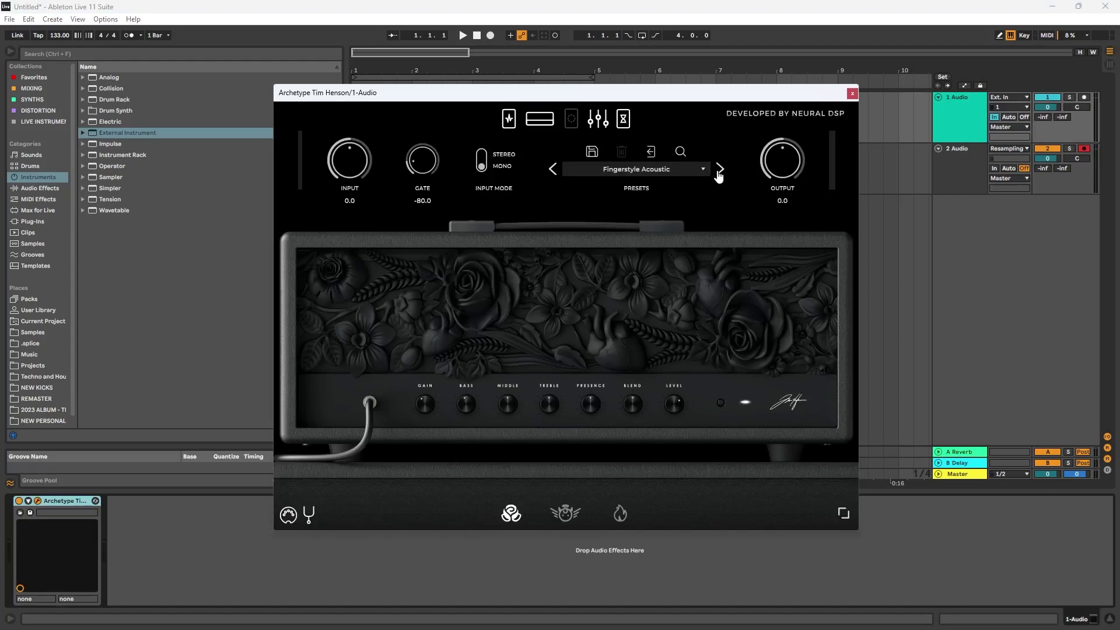
click(720, 170)
click(720, 170)
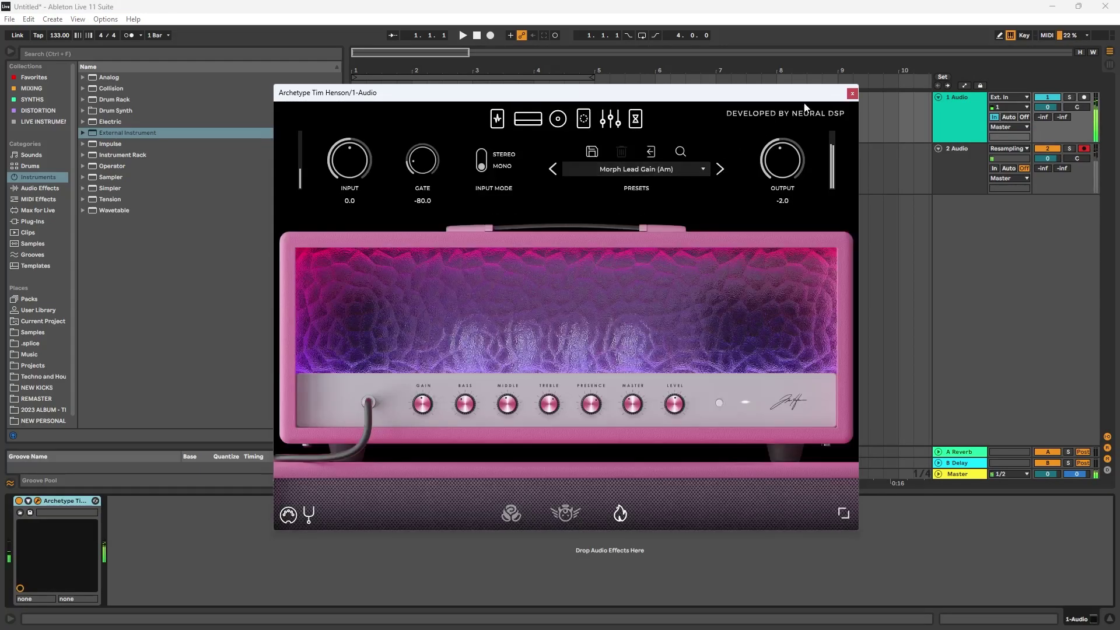
click(852, 93)
Replace the plug-in on 1 Audio with Archetype Gojira, set its gate to -46.6, and close its window
click(33, 221)
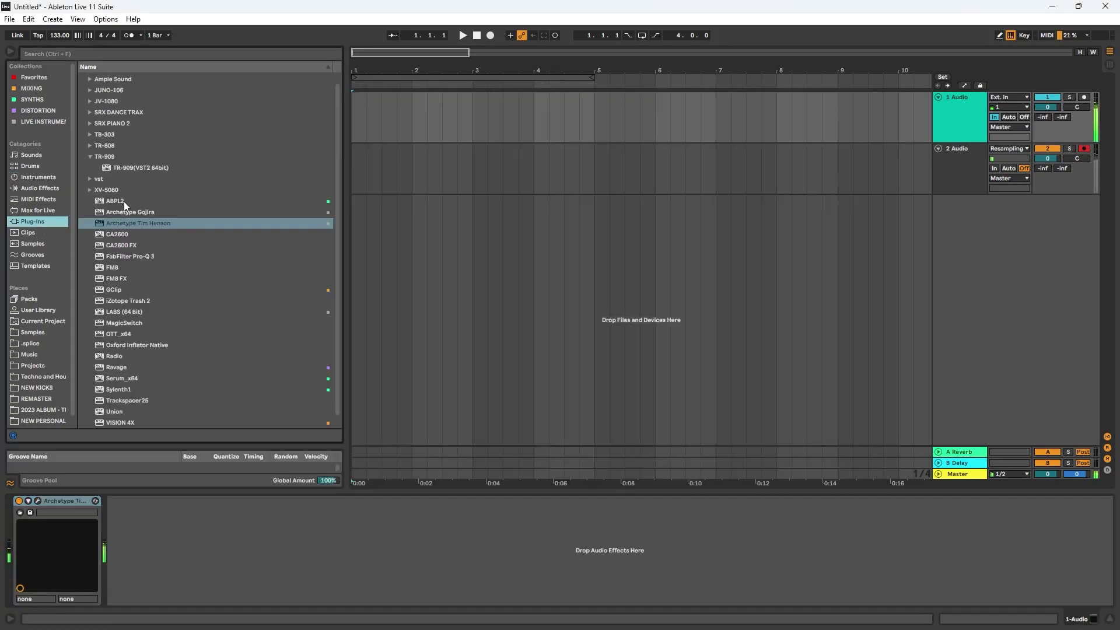
double_click(130, 212)
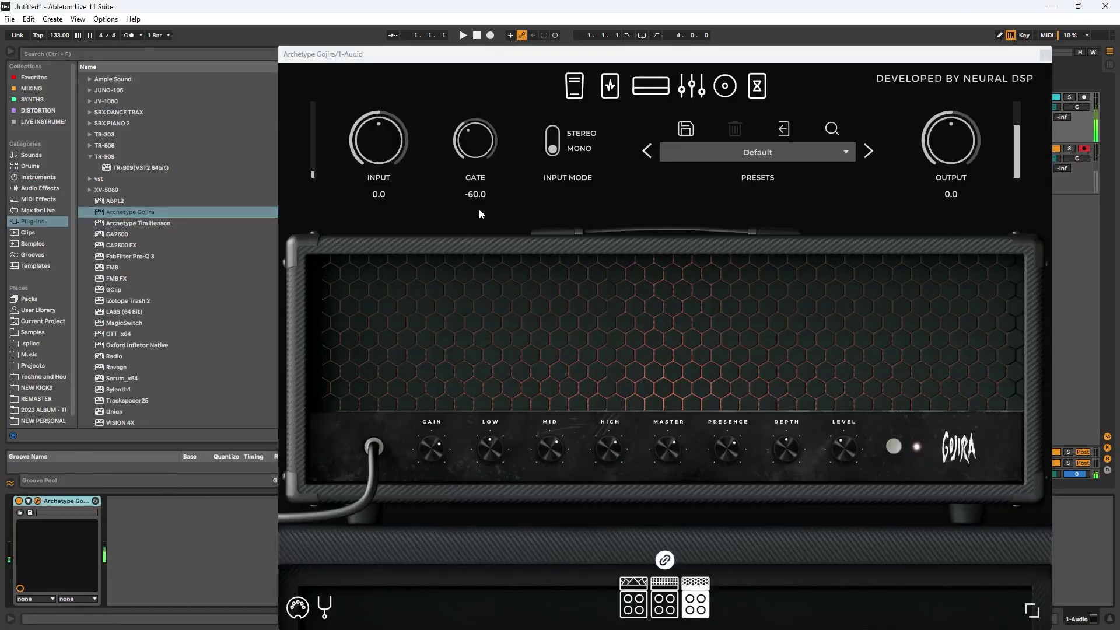
drag(482, 145, 480, 131)
click(684, 583)
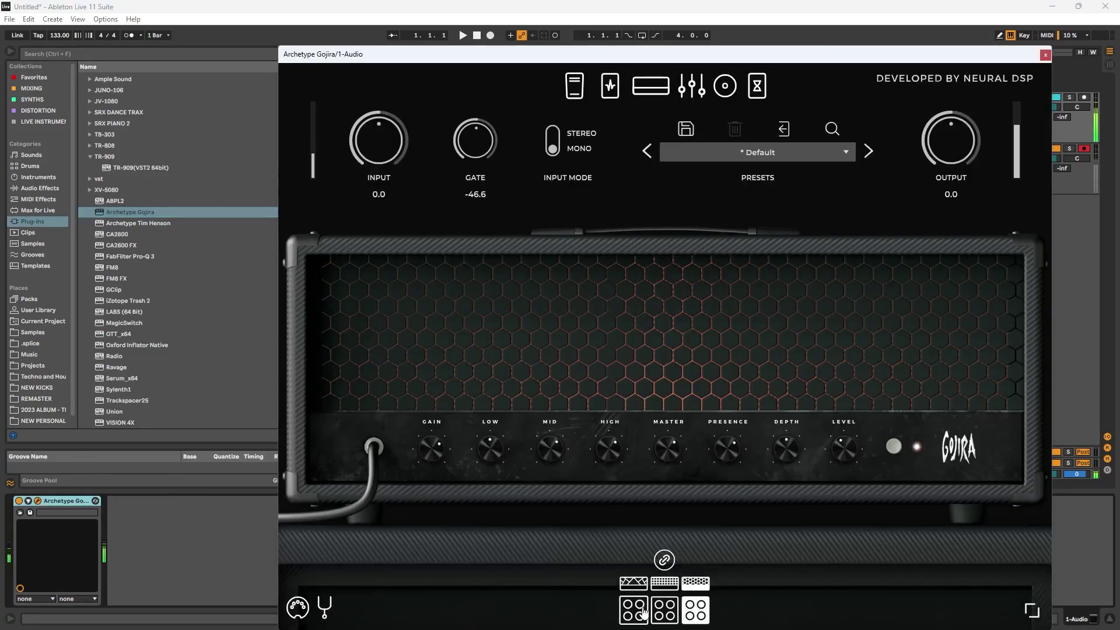
click(1045, 55)
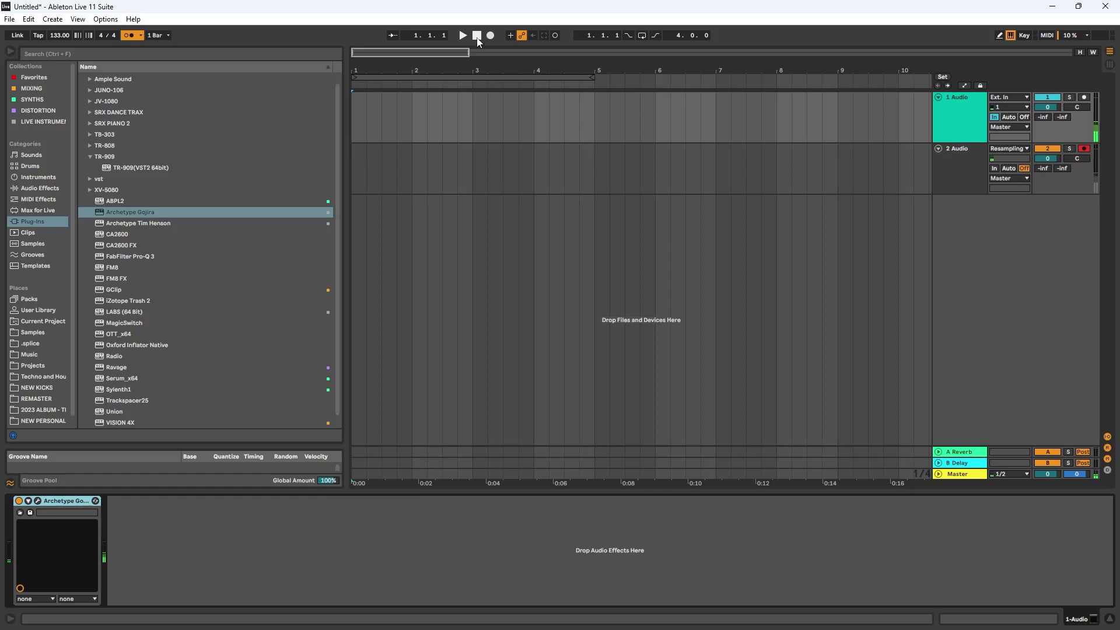
Record the live amp signal onto 2 Audio from bar 1 for about five bars with the metronome on
click(491, 35)
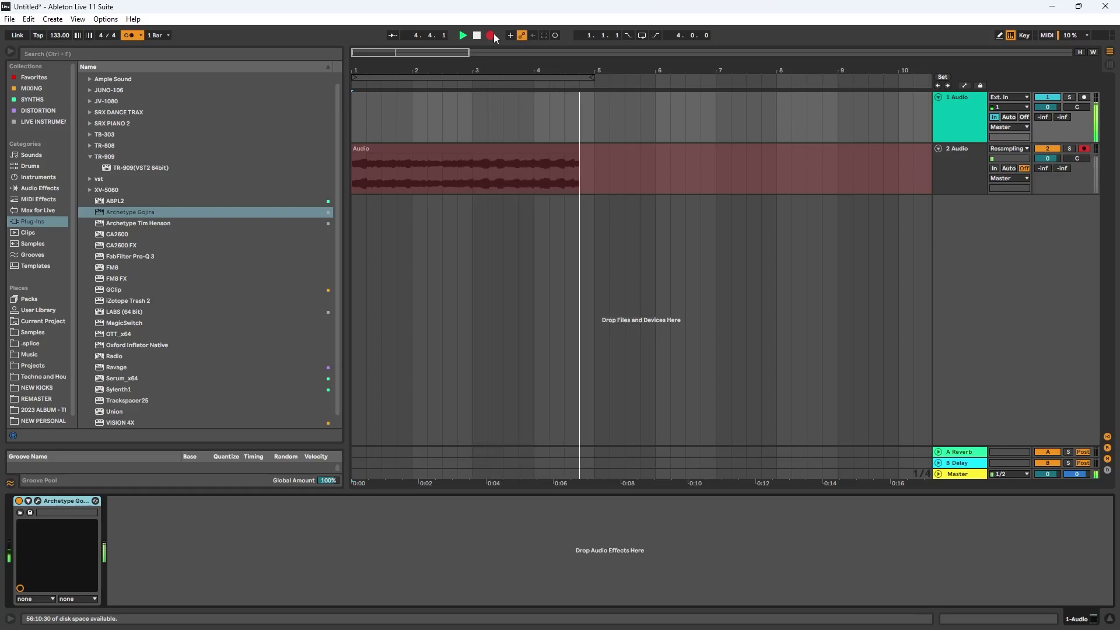
click(476, 35)
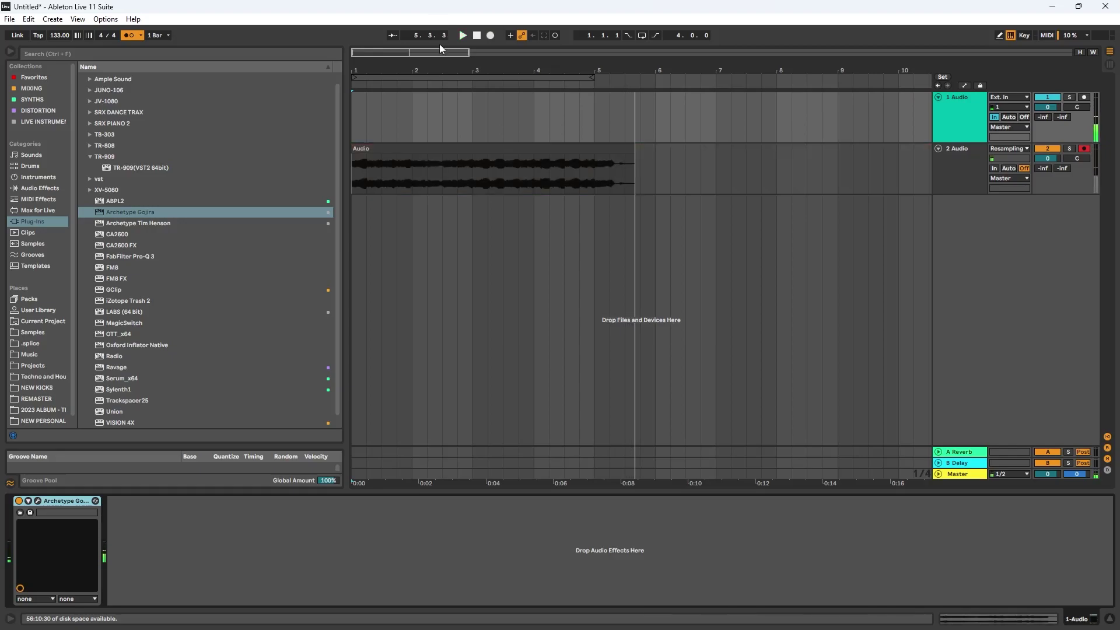
key(plus)
key(w)
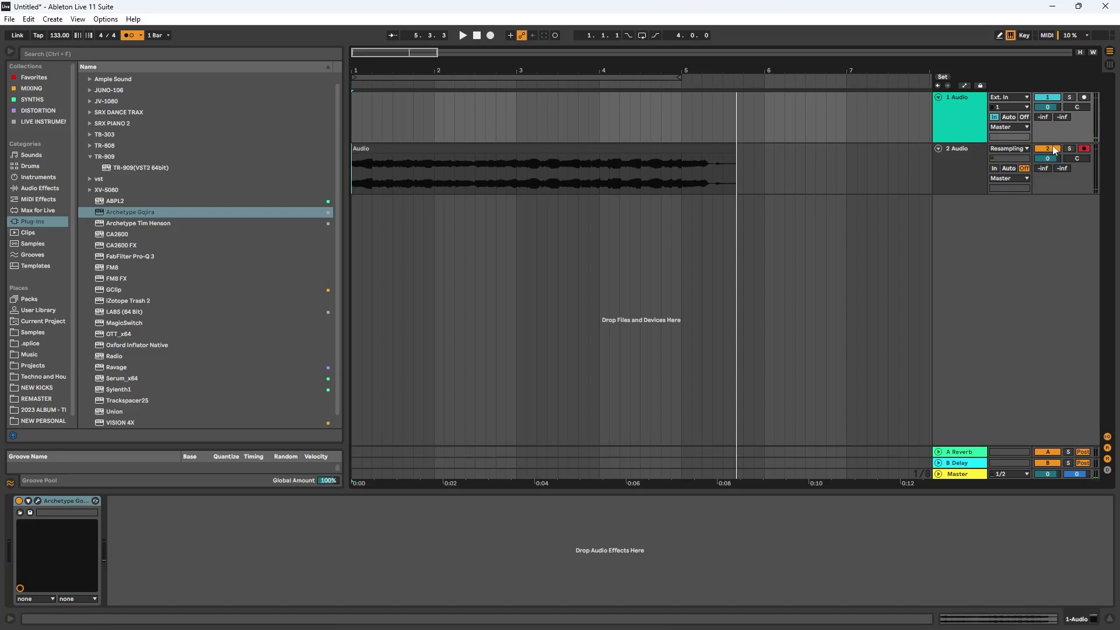
Solo 2 Audio and play back the recorded clip from bar 1
key(space)
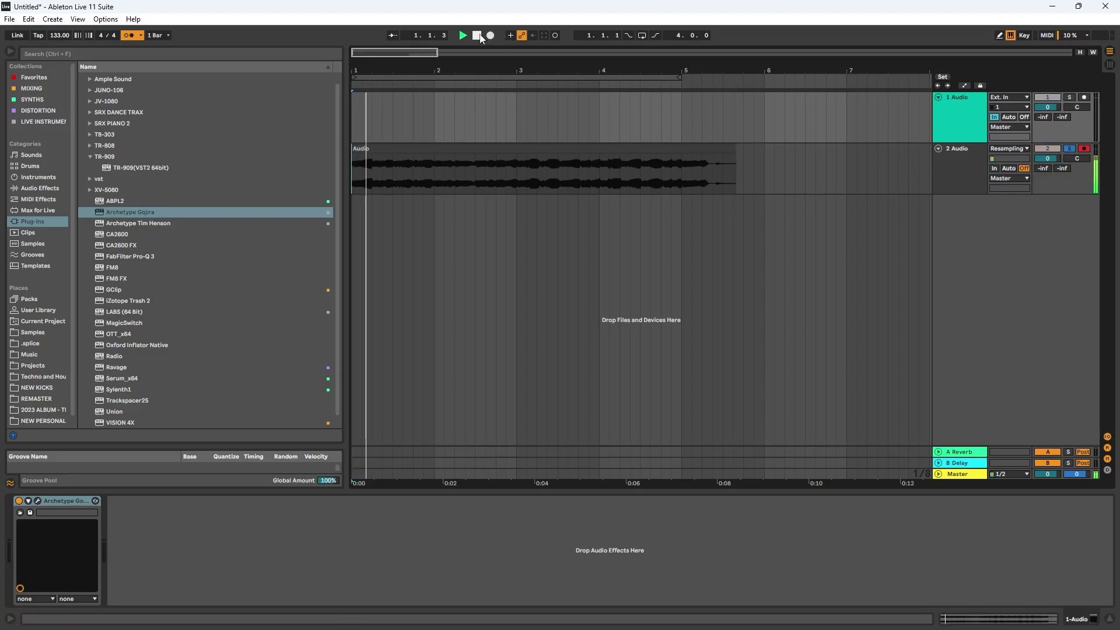
drag(377, 60, 376, 140)
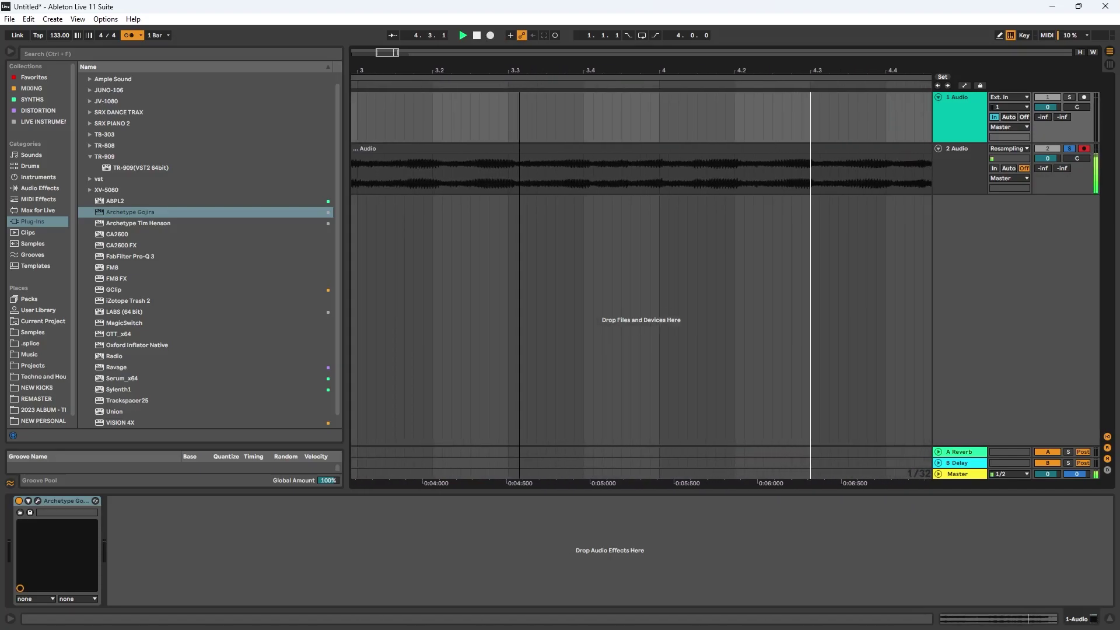
drag(377, 140, 375, 55)
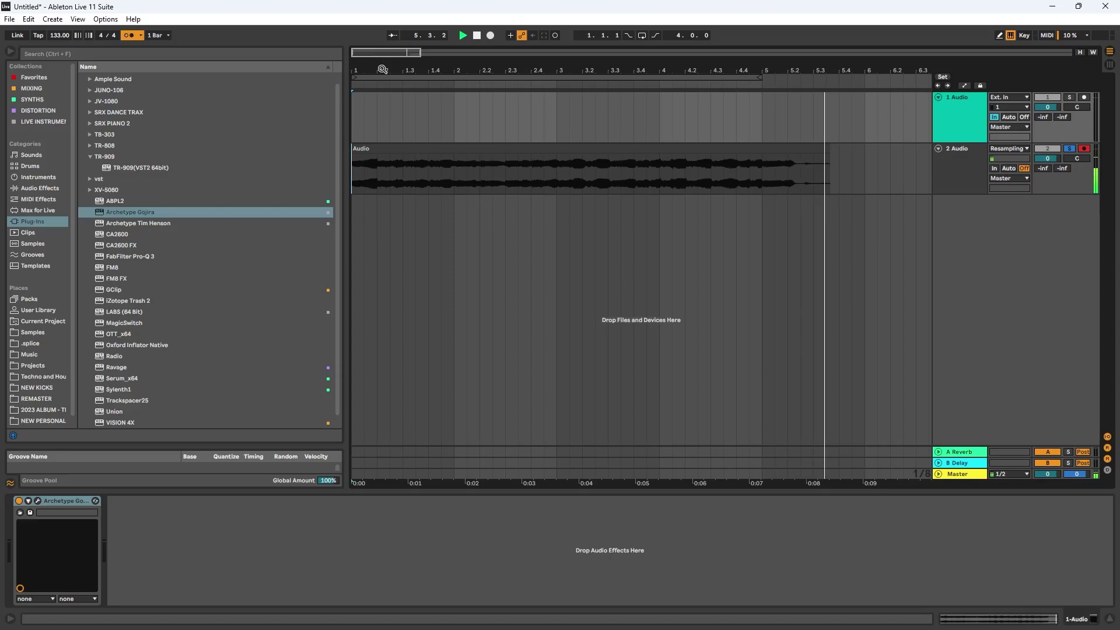
click(590, 150)
click(969, 132)
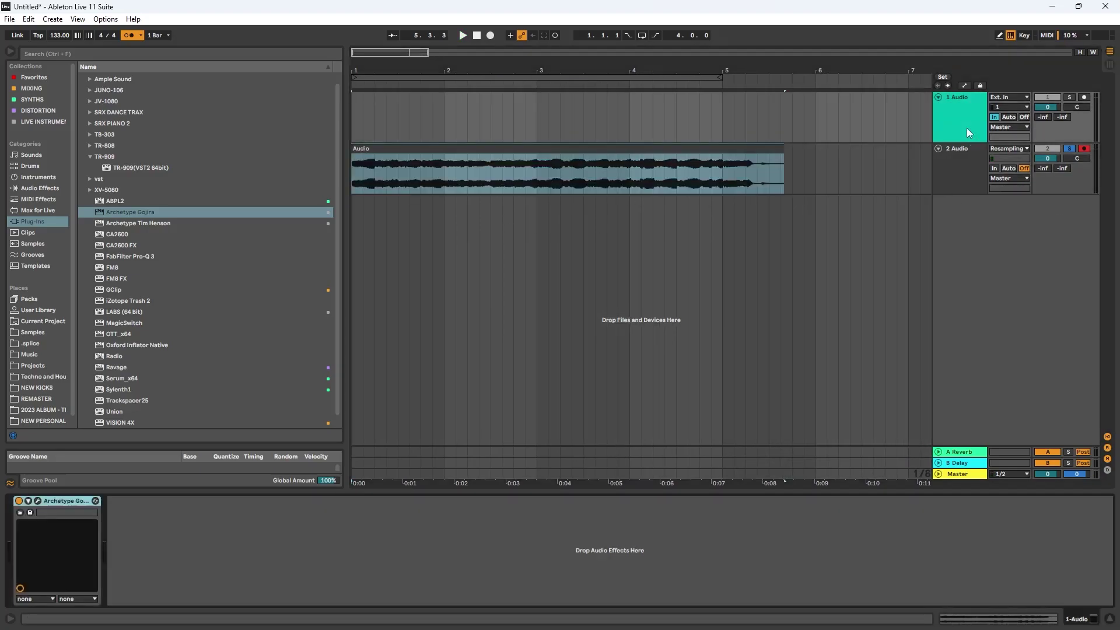
right_click(940, 123)
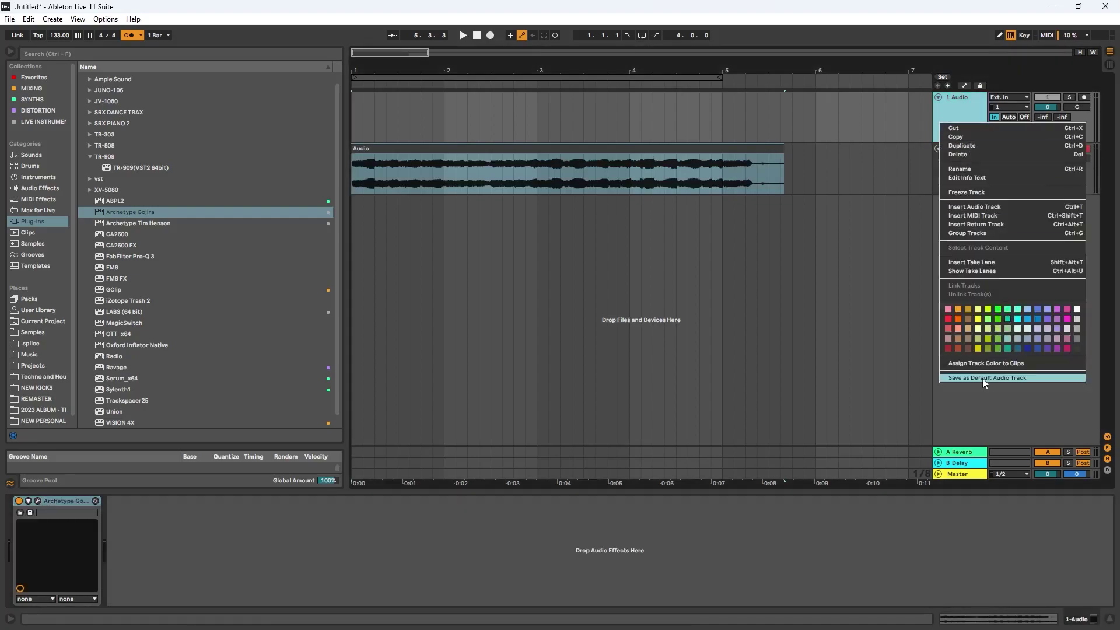
click(971, 271)
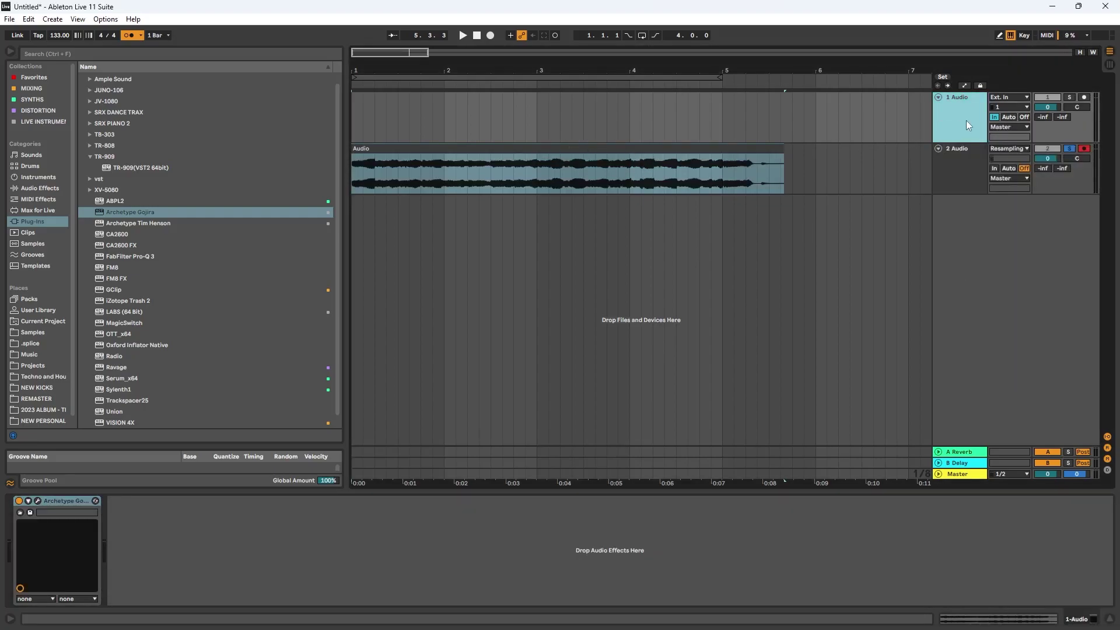
right_click(968, 167)
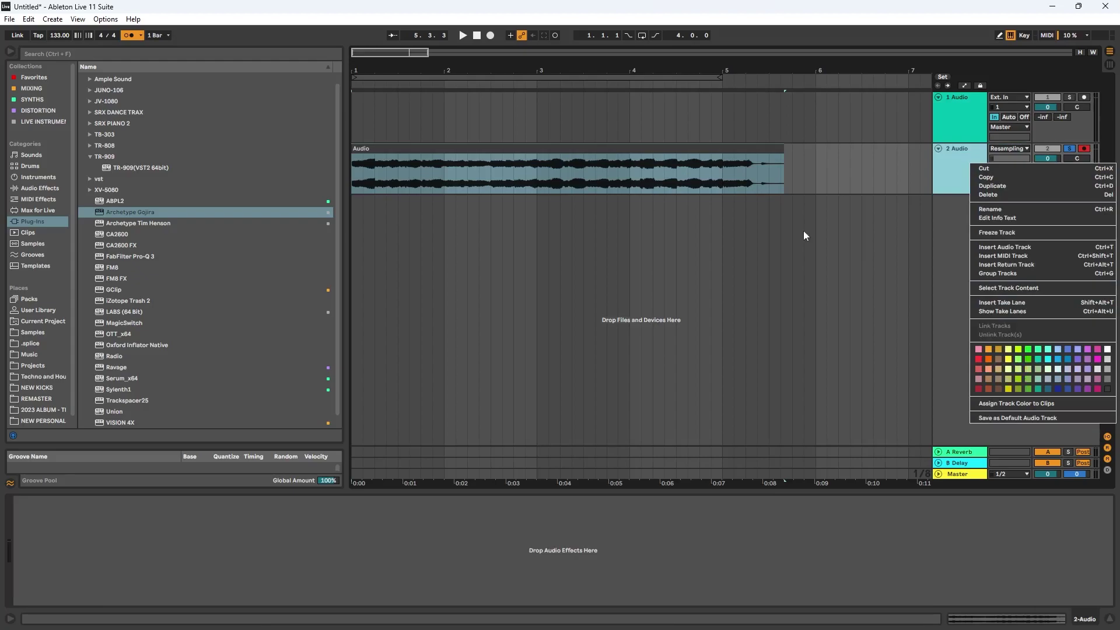
key(Escape)
Delete the recorded clip and the Archetype Gojira device on 1 Audio, clear the solo on 2 Audio, and return the playhead to the start
click(717, 146)
key(Delete)
click(989, 91)
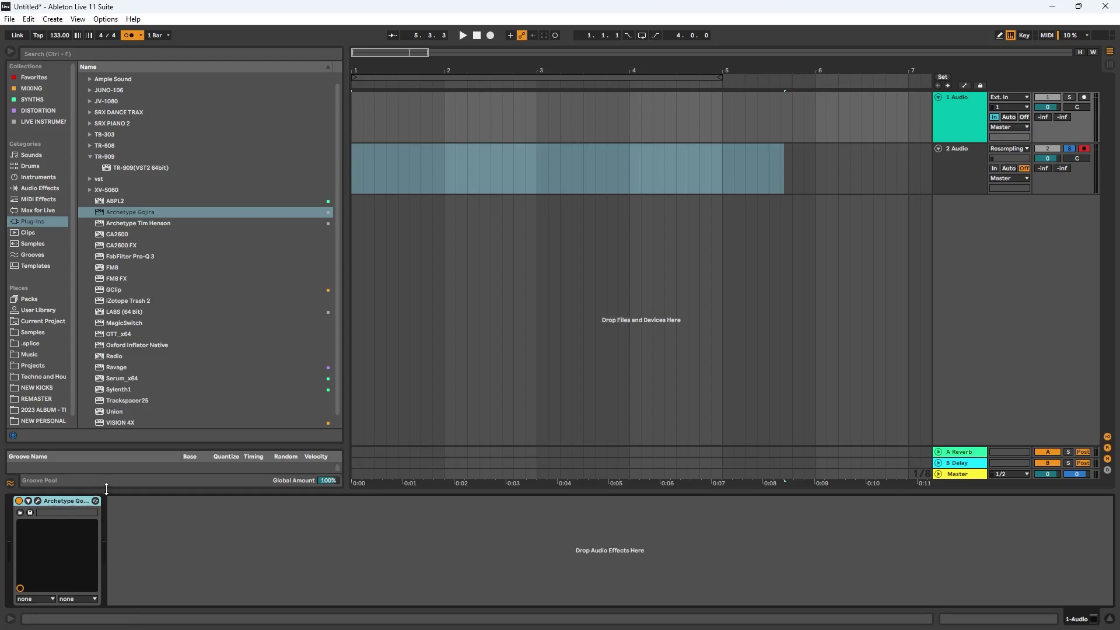
key(Delete)
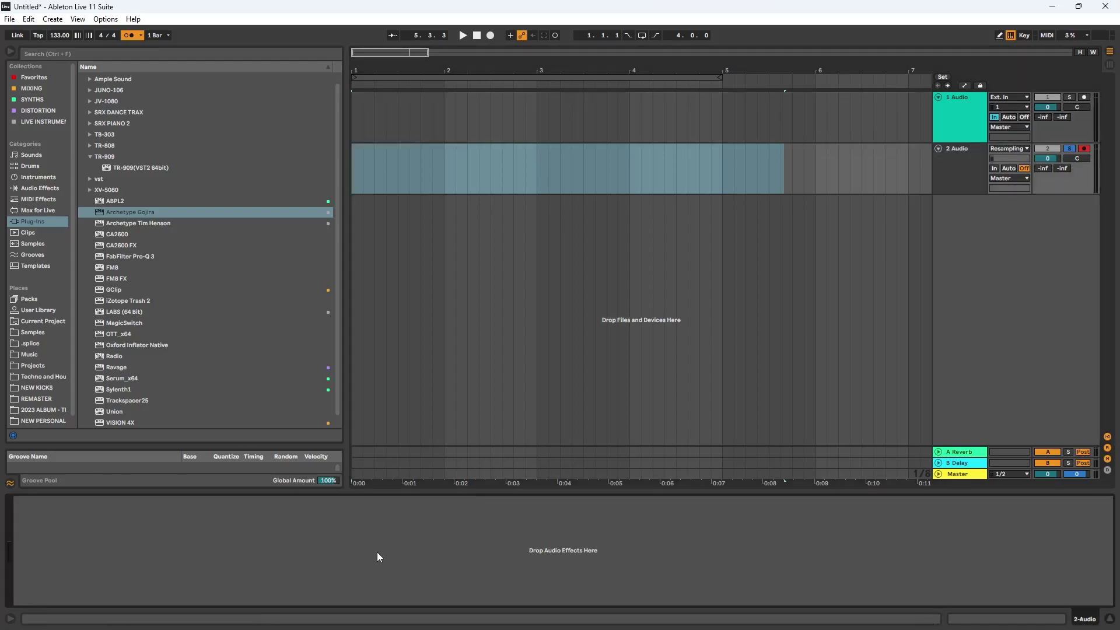
key(ctrl+z)
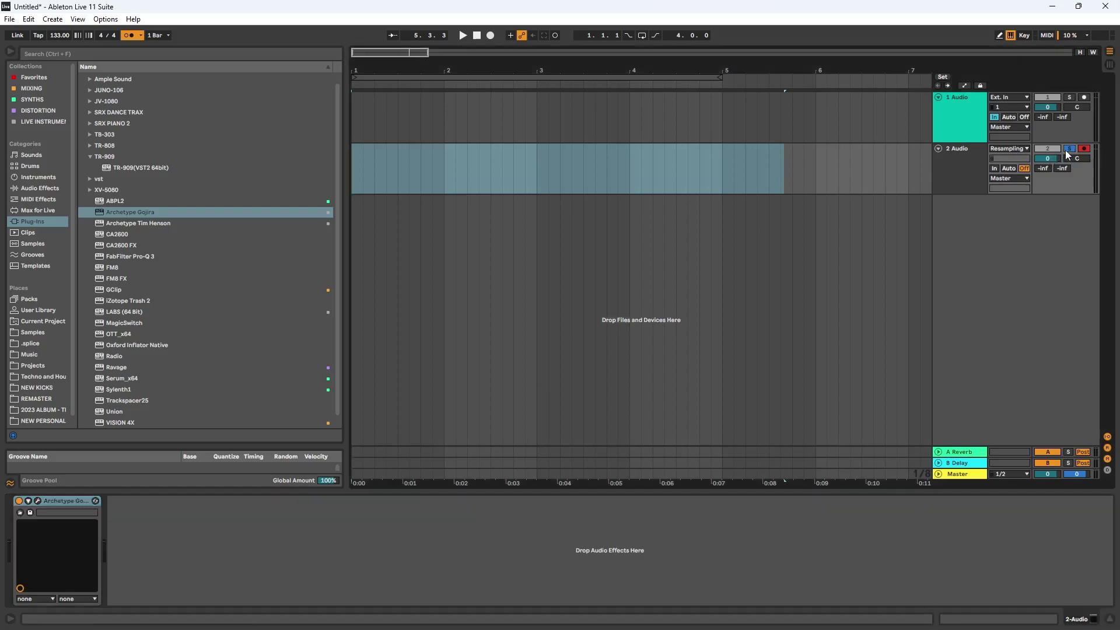
click(477, 36)
click(989, 135)
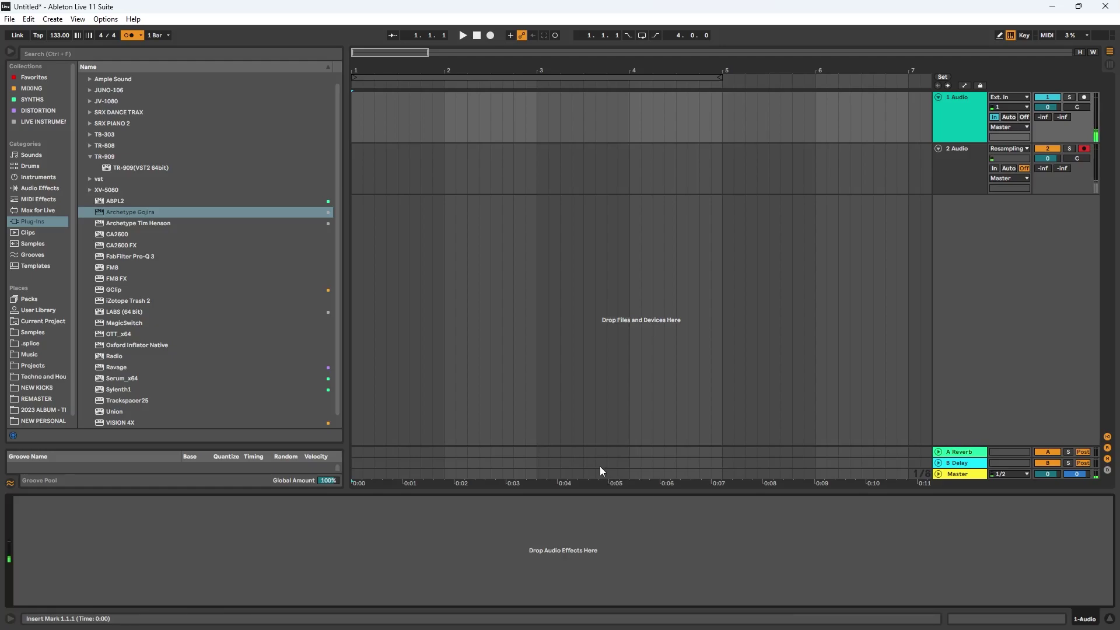
Switch to the standalone Archetype Gojira app, set its gate to -22.1, look through its artist presets, and close it
mouse_move(519, 628)
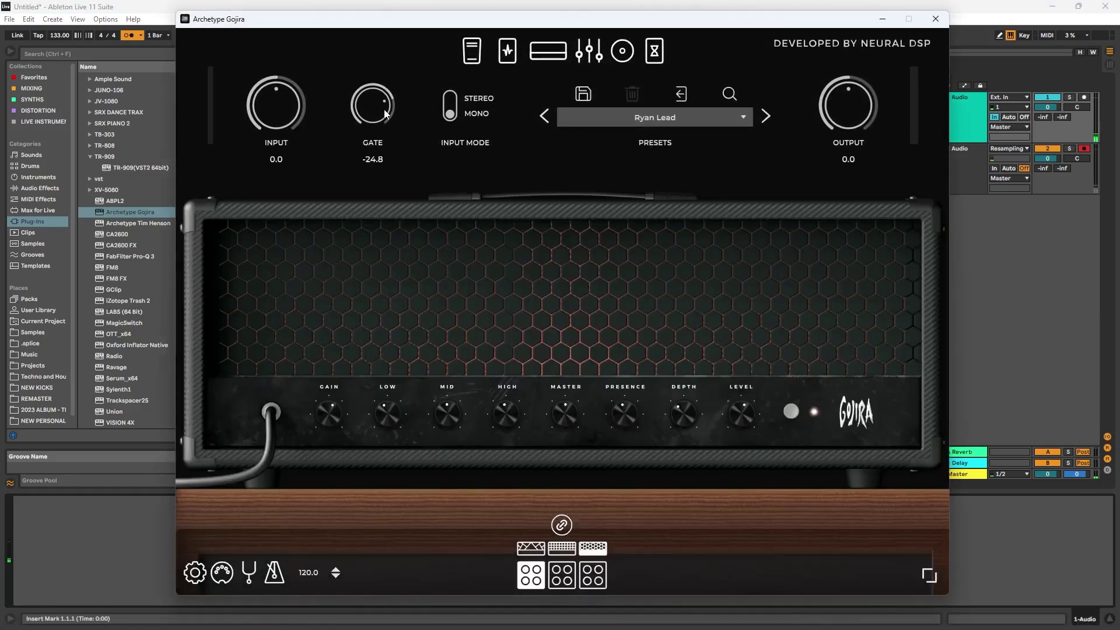
drag(385, 107, 377, 94)
click(575, 116)
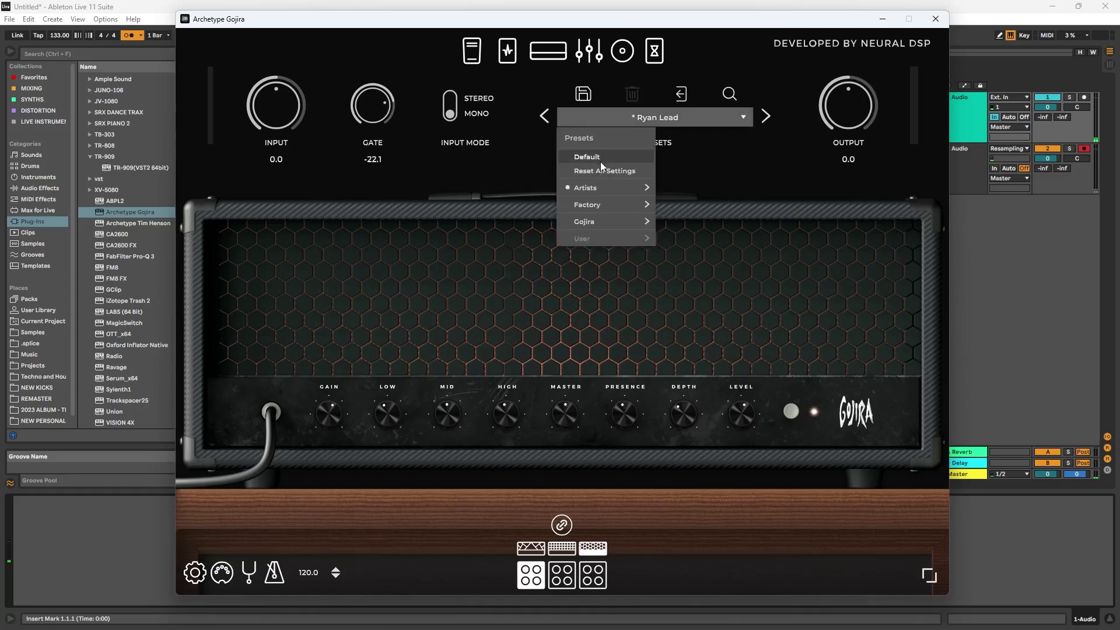
mouse_move(599, 193)
click(694, 115)
click(692, 119)
mouse_move(603, 185)
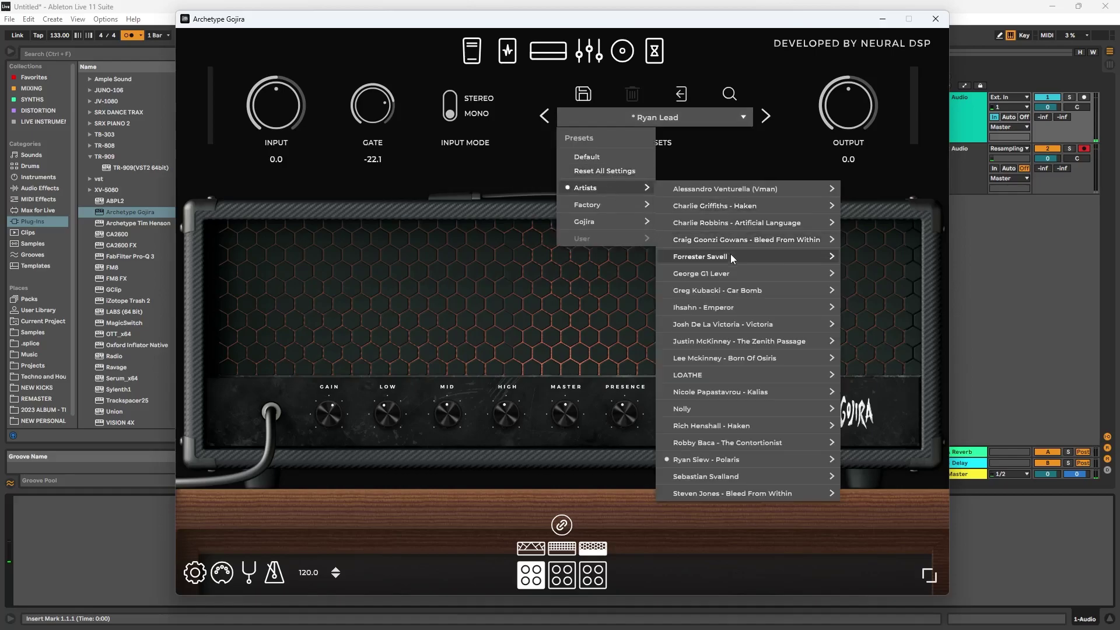
click(810, 49)
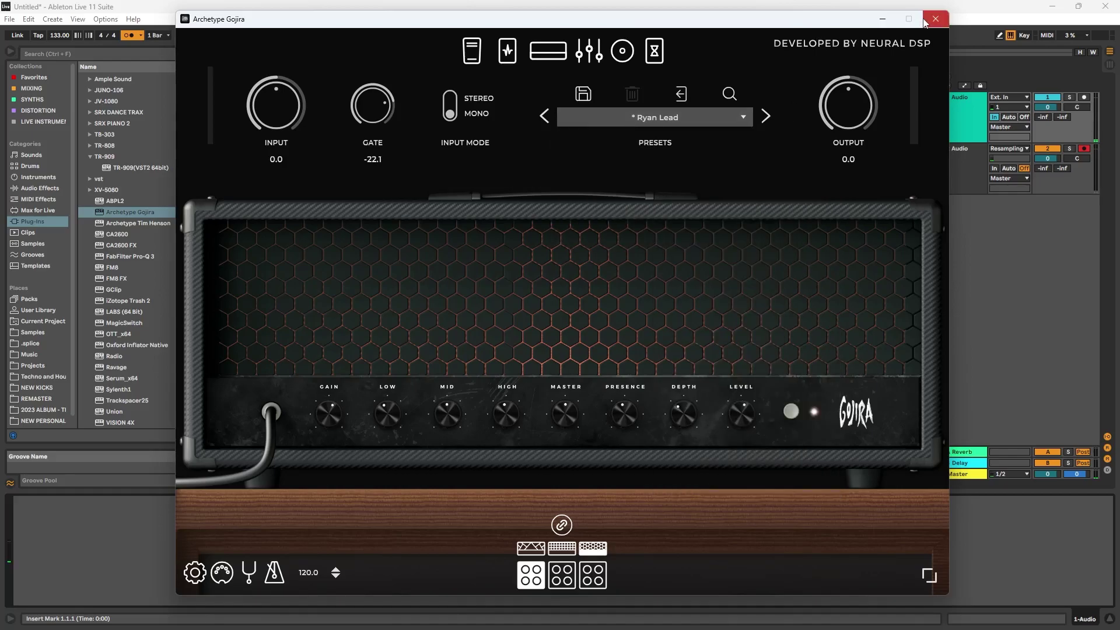
click(928, 19)
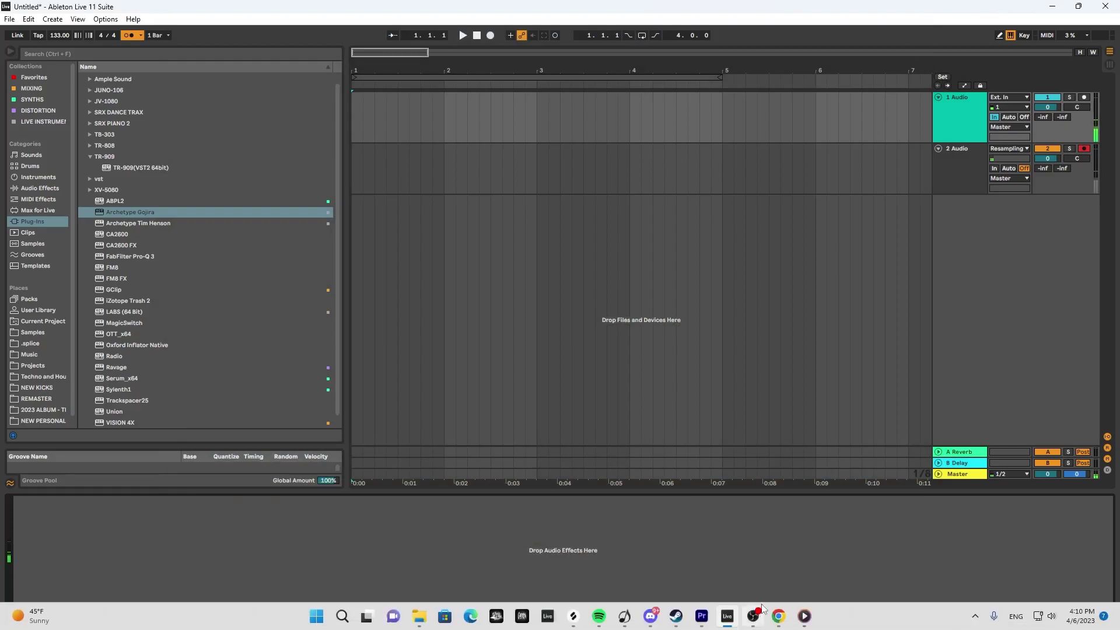
Reopen the standalone Archetype Gojira app and set its gate to -30.5 and its output to -12.3
click(803, 620)
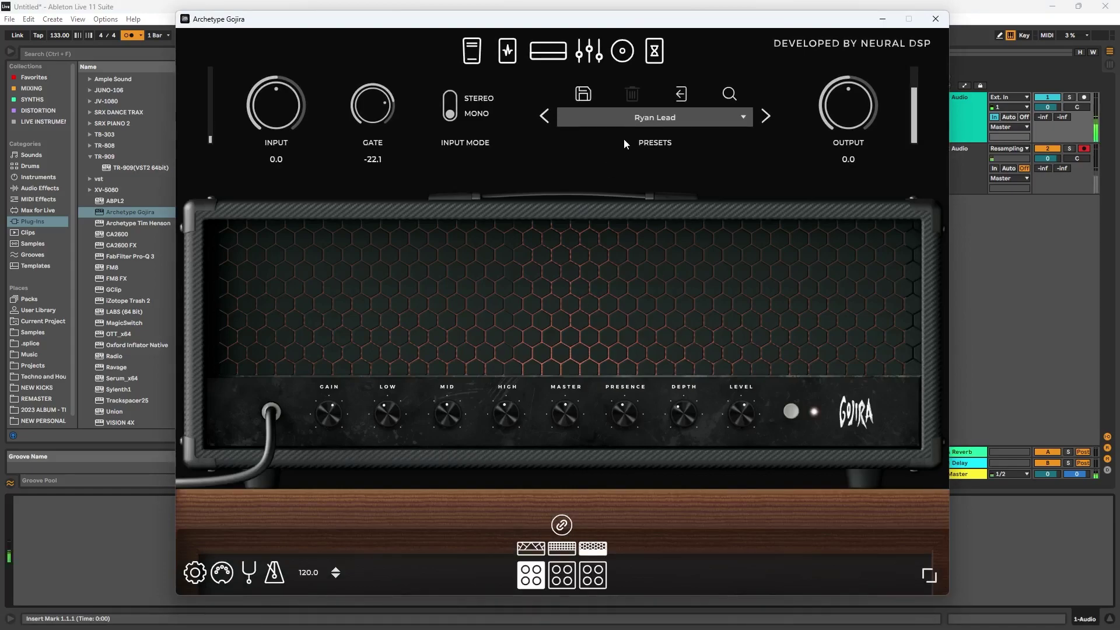
drag(388, 111, 375, 125)
drag(847, 108, 842, 137)
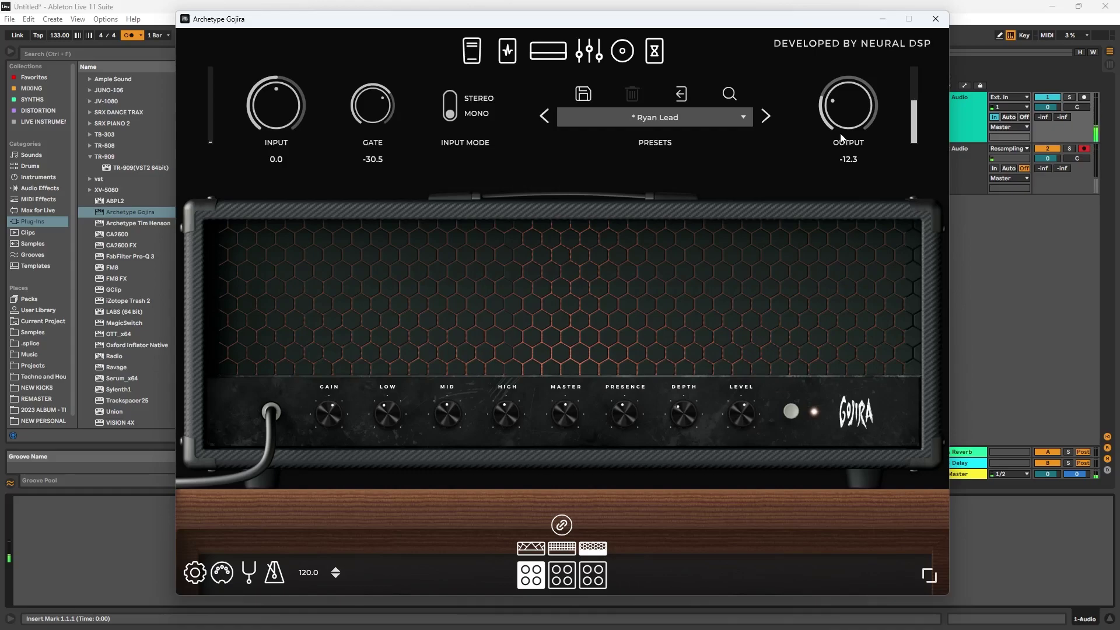
Close the standalone Archetype Gojira app and record about five and a half bars of live input on 1 Audio from bar 1
click(935, 18)
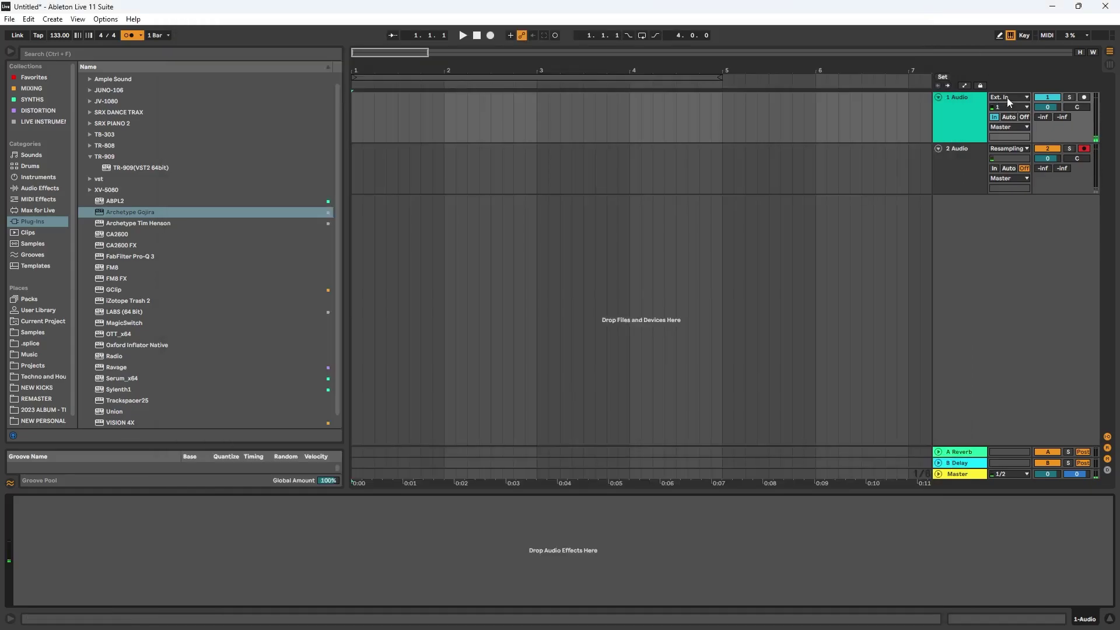
click(1084, 96)
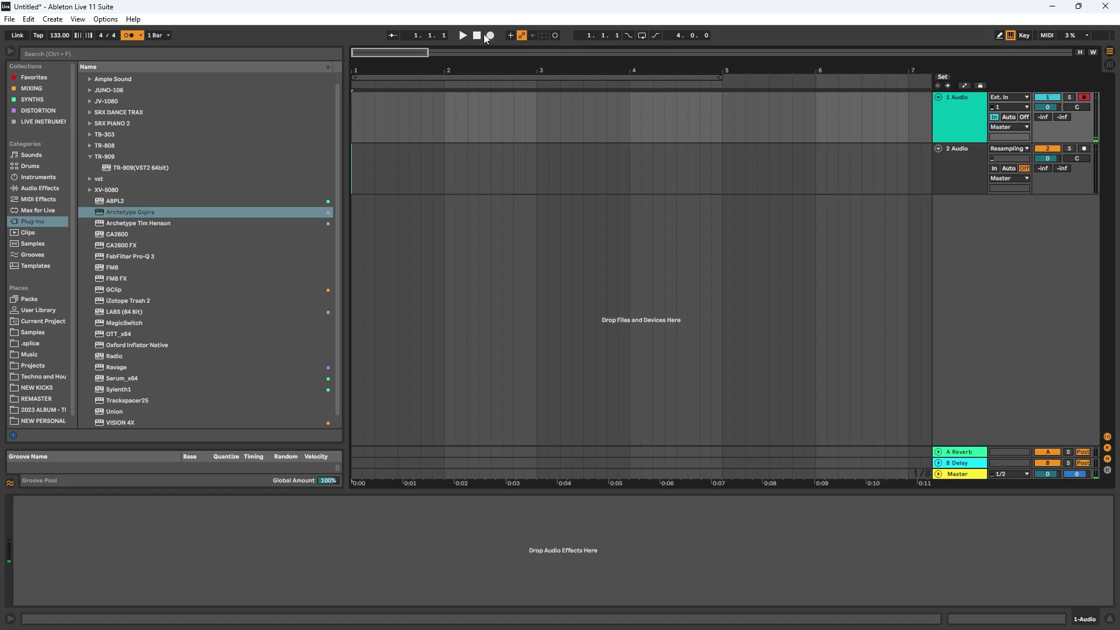
click(491, 36)
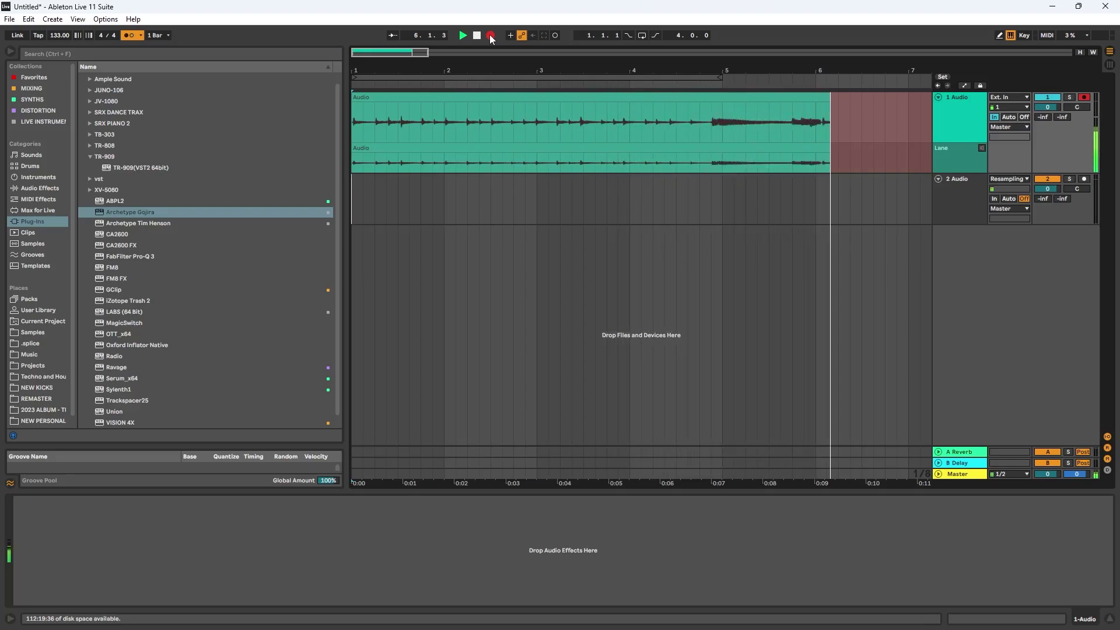
key(space)
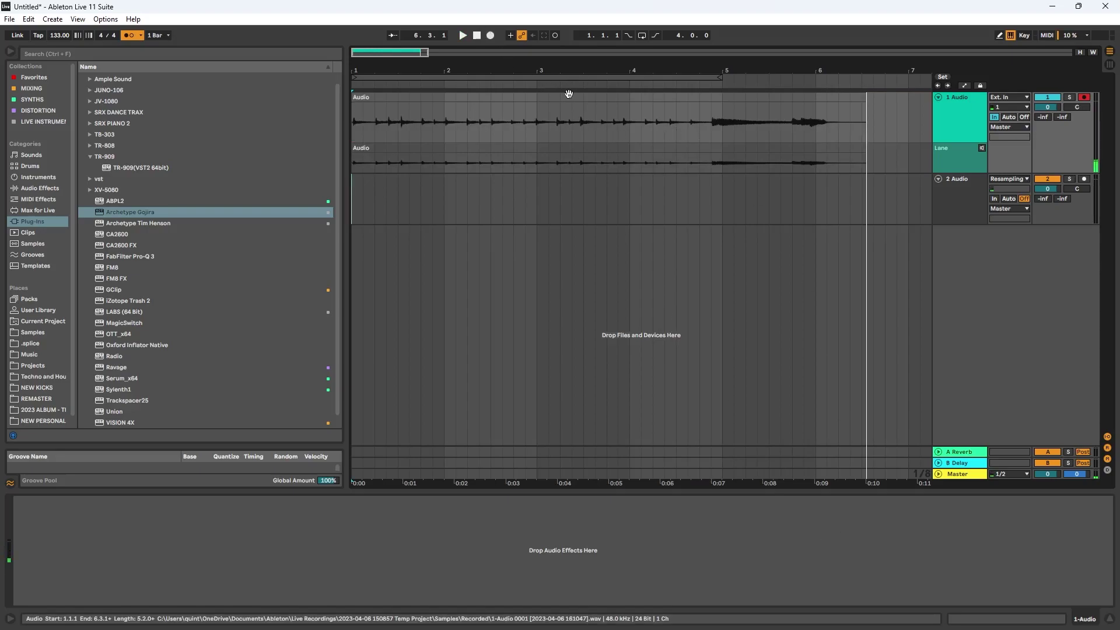
Move the recorded clip onto a new track below 2 Audio, set that track's monitoring to Off, and play it back soloed
drag(563, 100, 505, 236)
click(463, 36)
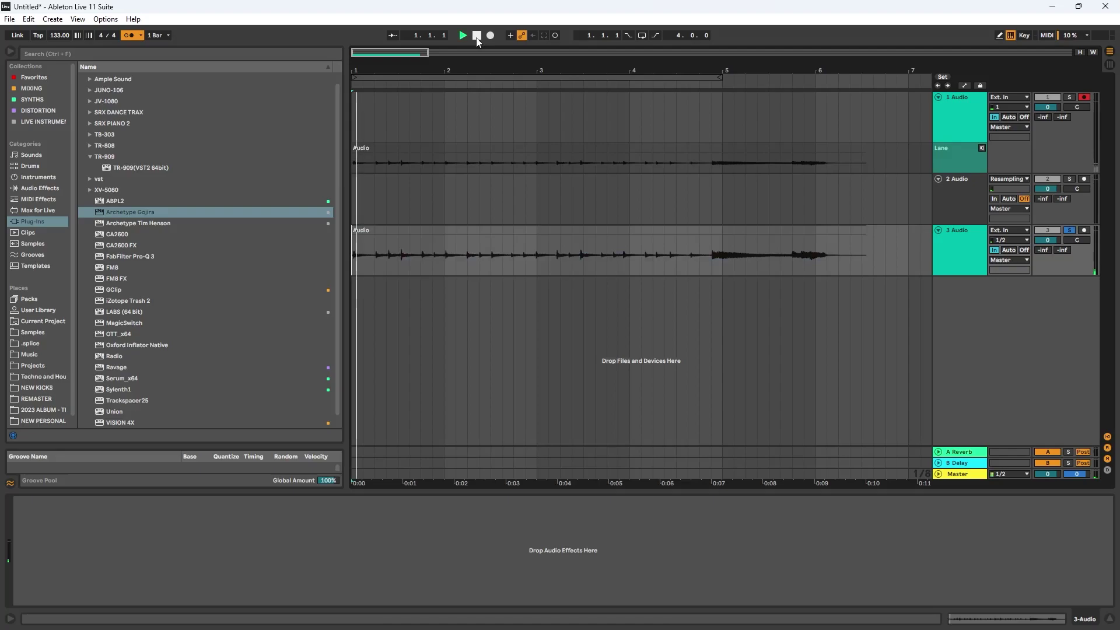
key(space)
click(1025, 249)
key(space)
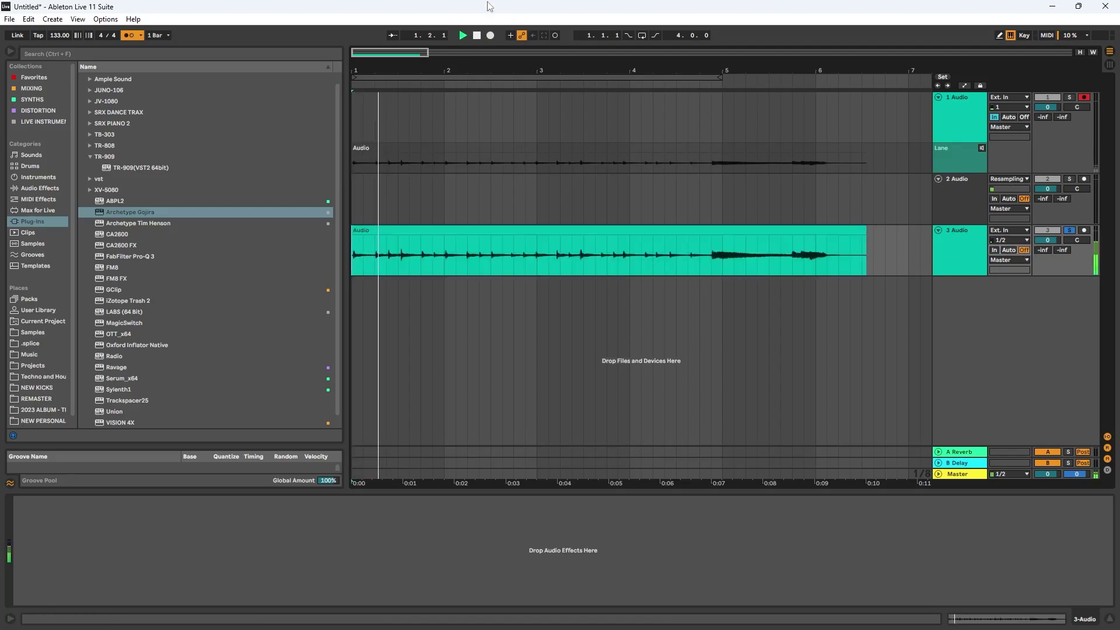
Move the clip from 3 Audio to 2 Audio, play it with 2 Audio soloed, and turn off the metronome
drag(414, 52, 368, 34)
drag(605, 244, 583, 195)
click(463, 36)
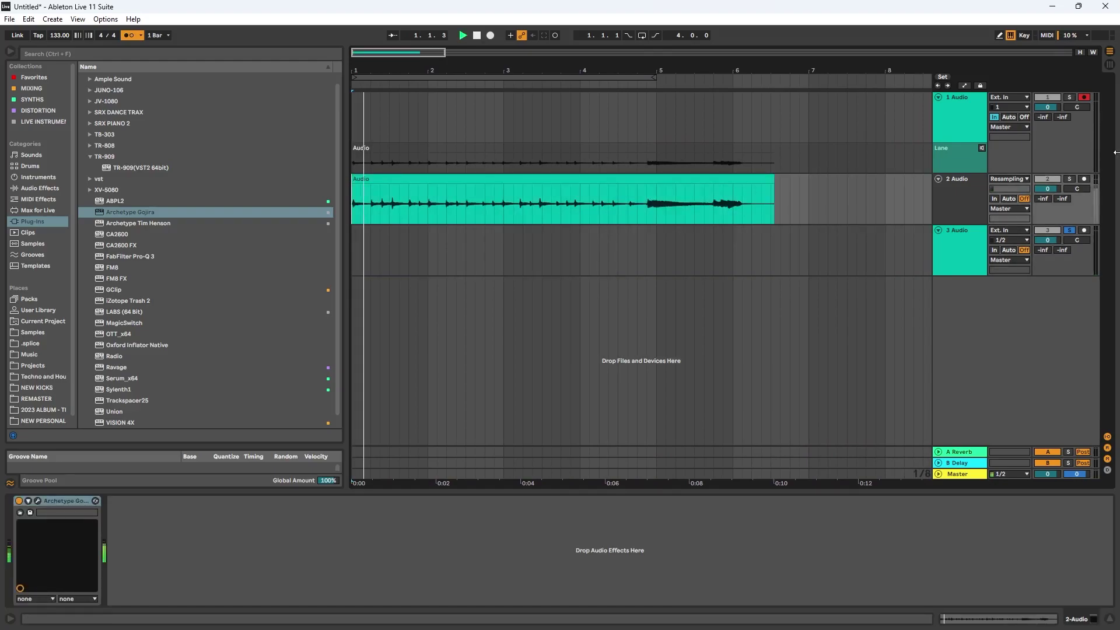
click(1069, 182)
click(126, 35)
Shift the 2 Audio recording slightly earlier so its first transient sits closer to 1.1.1, and play it back
drag(444, 55, 344, 73)
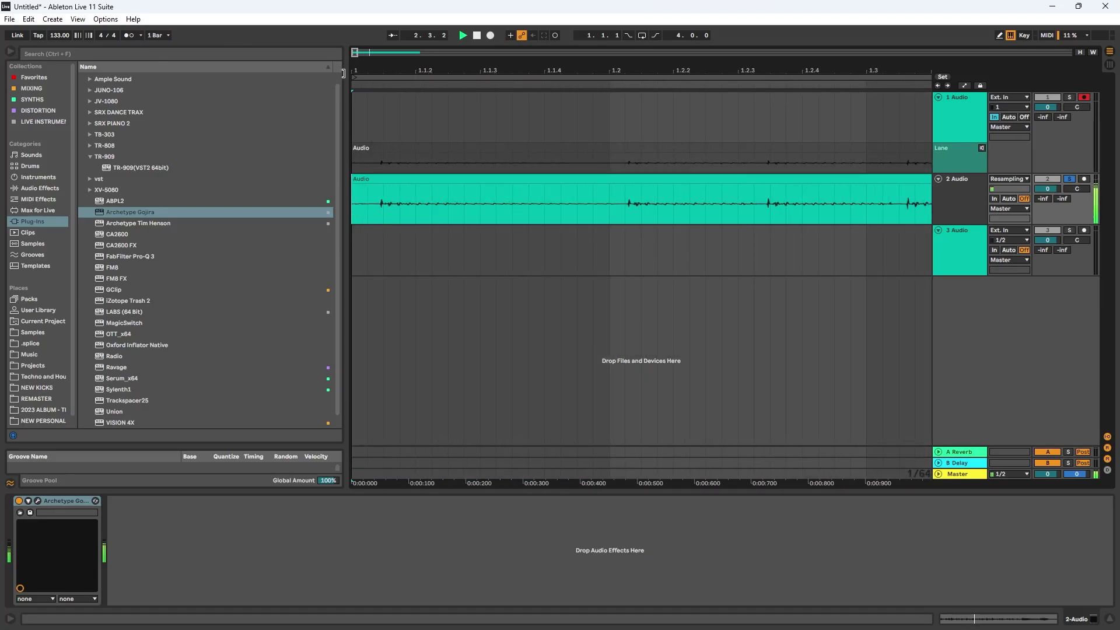
mouse_move(352, 180)
mouse_down()
mouse_move(395, 189)
mouse_move(362, 187)
mouse_up()
click(382, 188)
key(space)
click(363, 188)
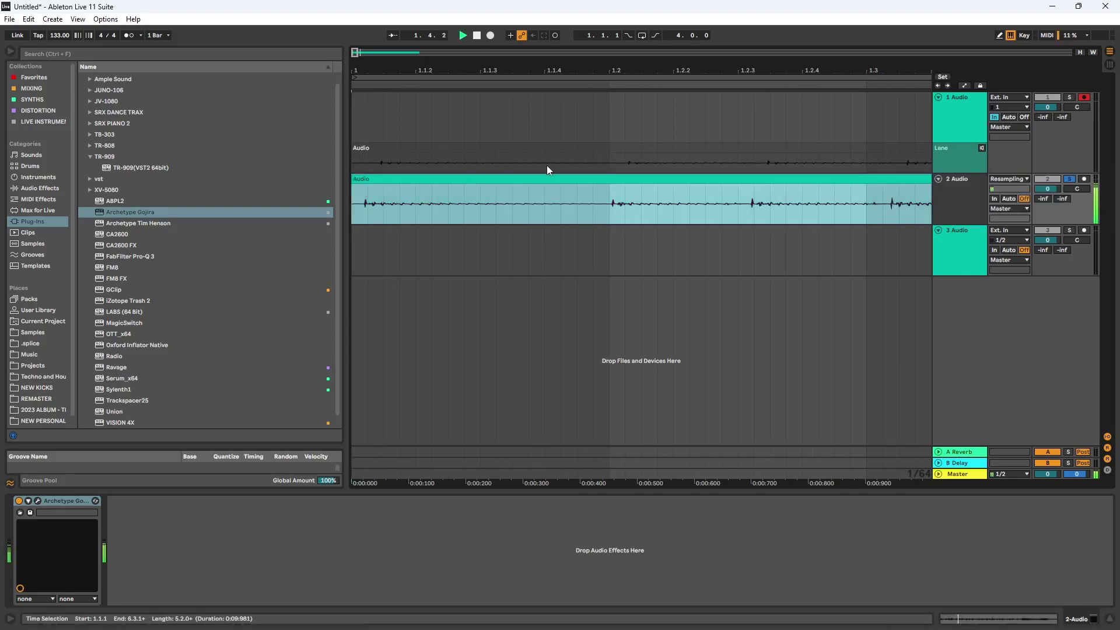
Select the 1 Audio track and clear the recorded clips from the arrangement
scroll(548, 166, down, 5)
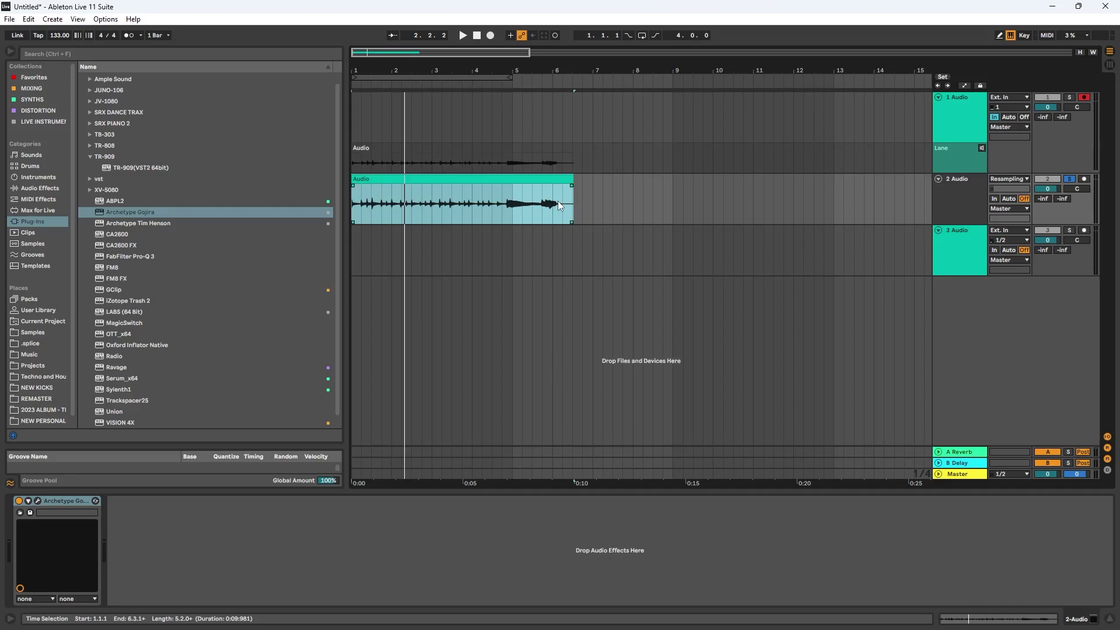
click(959, 111)
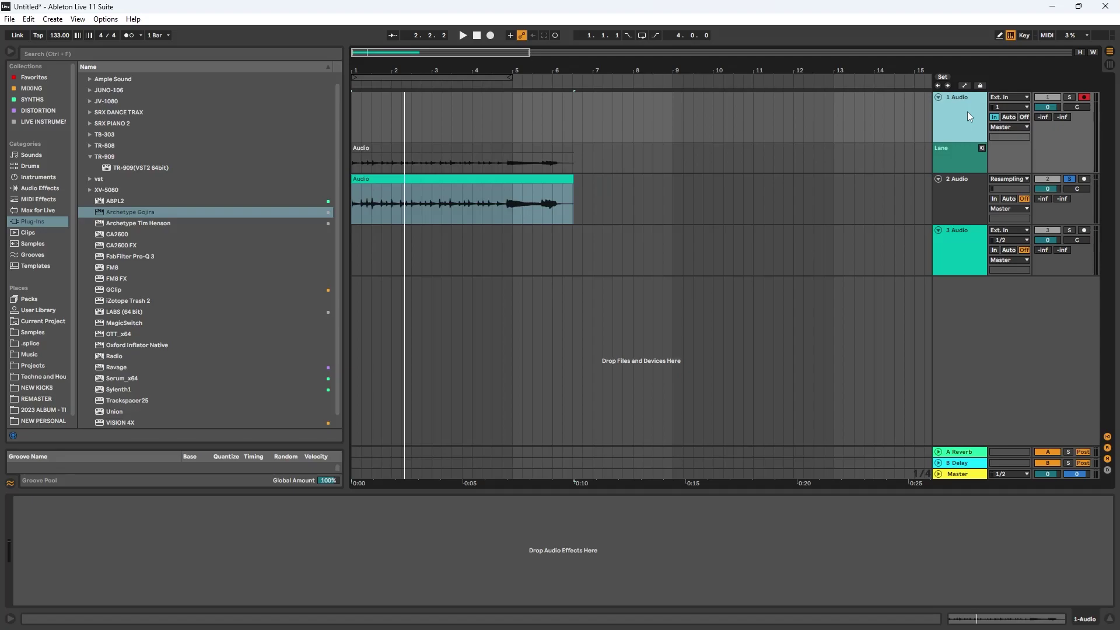
key(ctrl+z)
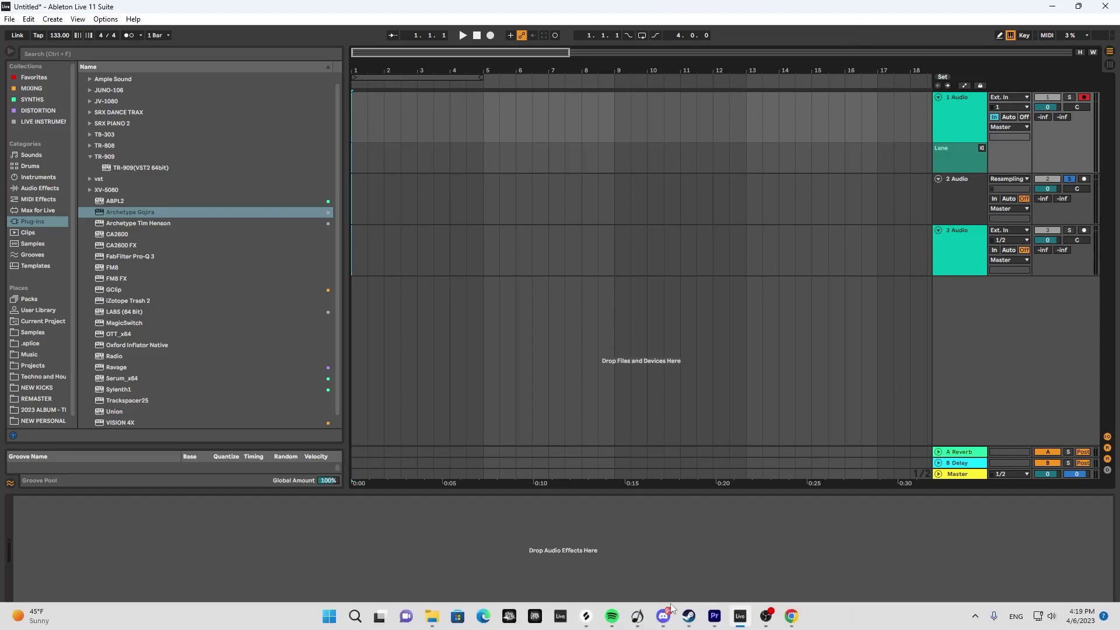
Switch to Spotify, search for the artist RAVEOLOGIST, and open the single DEATH IN SPECTRUM to view its songs
click(612, 617)
click(50, 63)
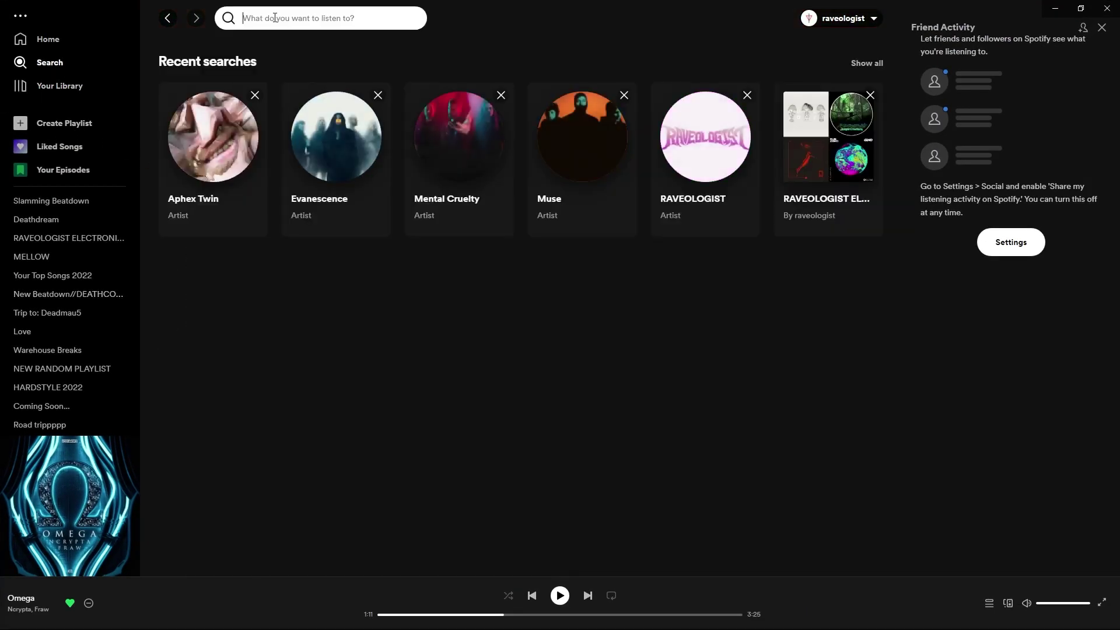
text(raveologist)
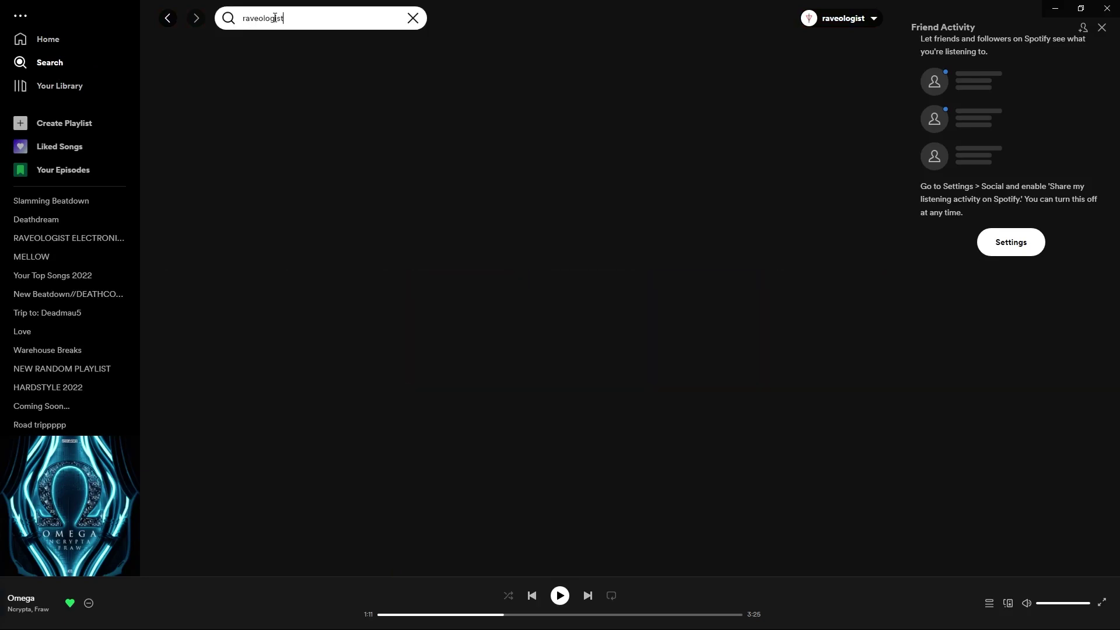
click(255, 212)
scroll(458, 359, down, 4)
click(270, 458)
scroll(262, 212, down, 2)
scroll(400, 450, up, 2)
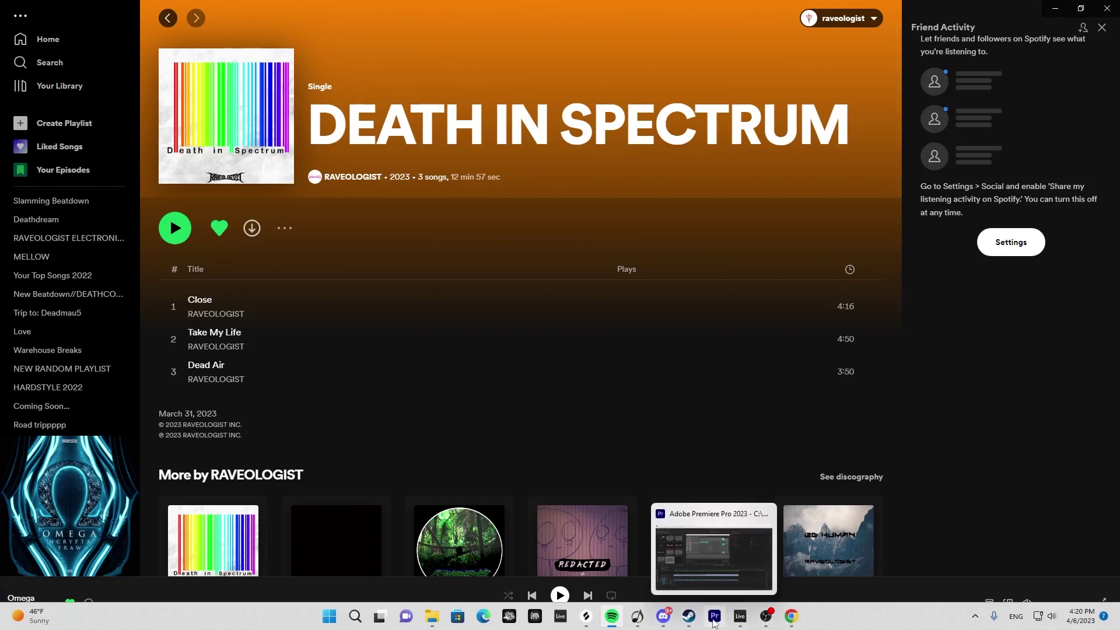
Switch to the ABLETON RECORDING VIDEO project in Premiere Pro, and bring up the OBS window
click(714, 624)
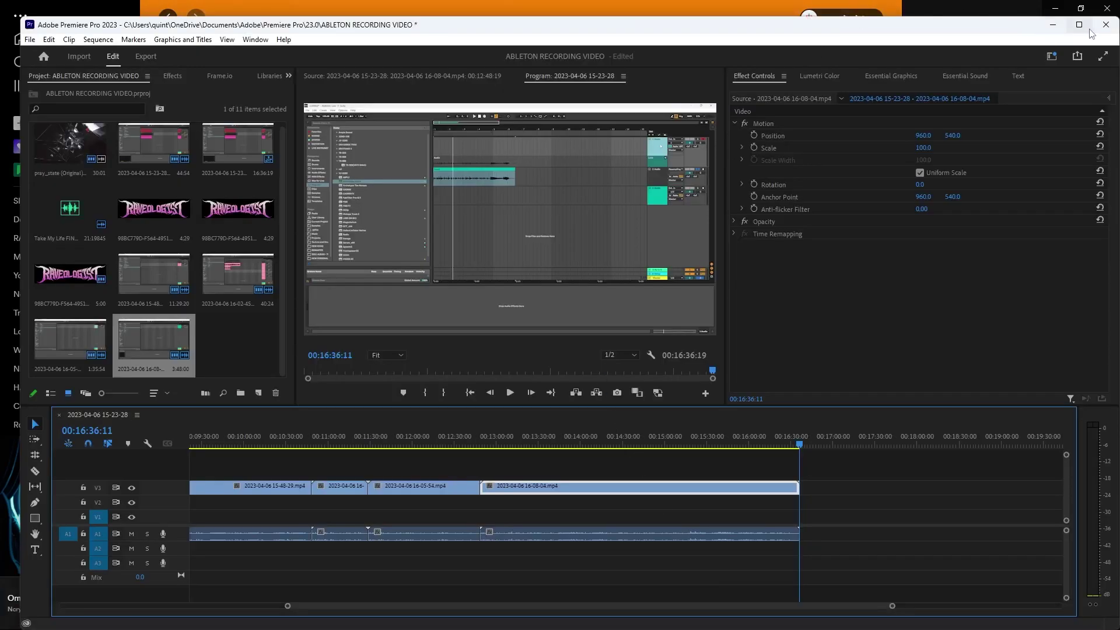
mouse_move(776, 619)
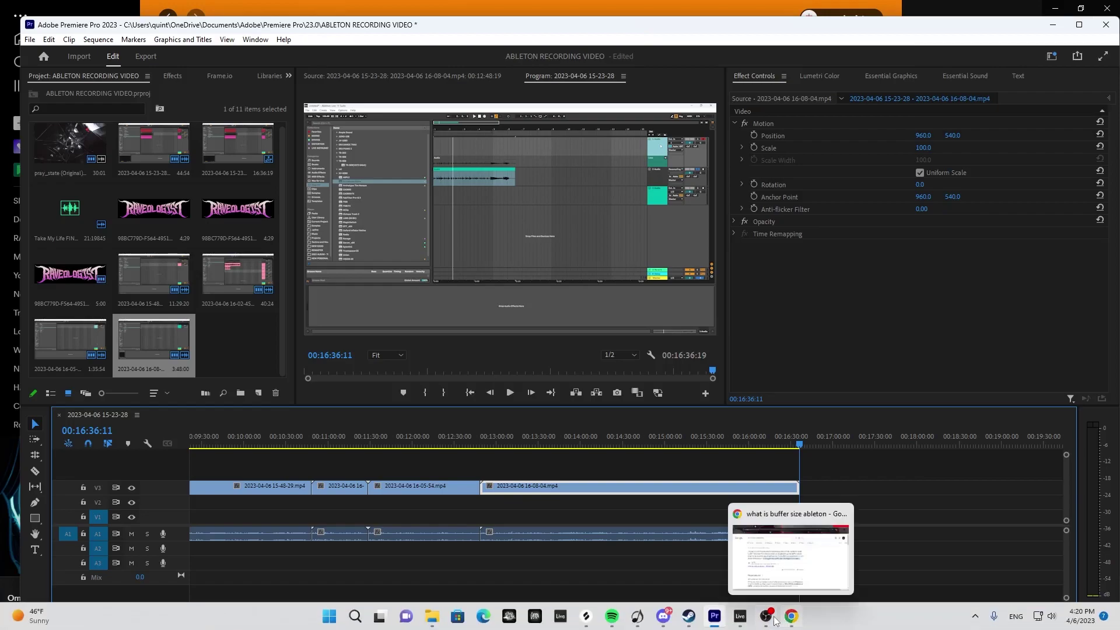
click(770, 618)
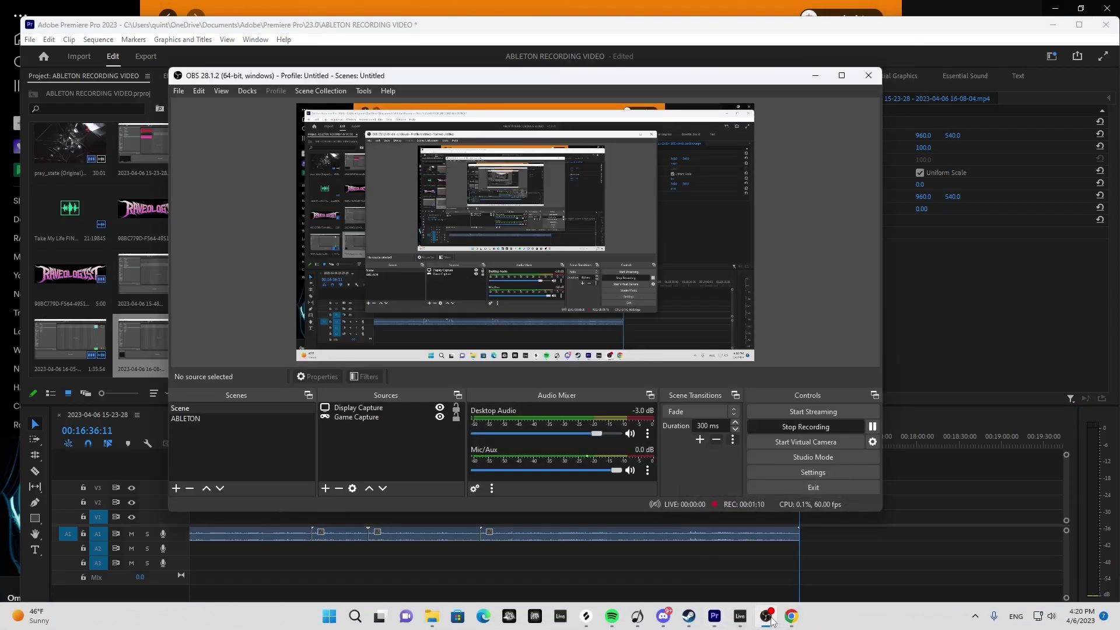